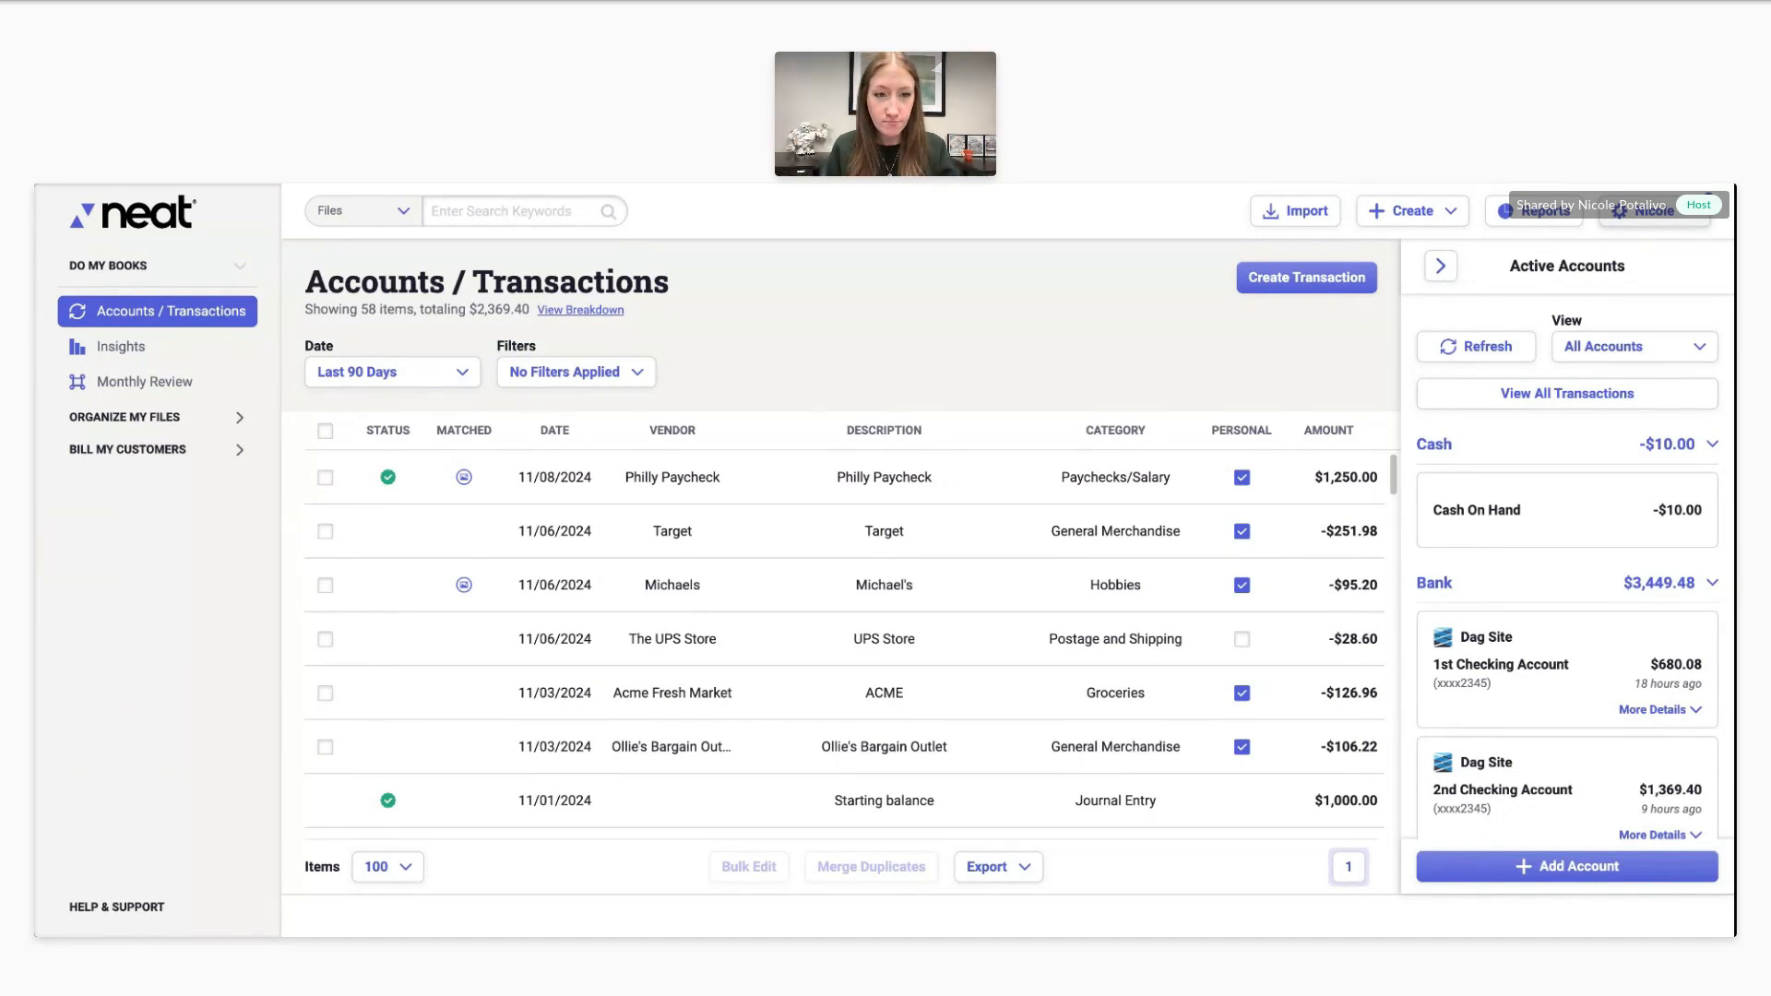
- Open the 11/06/2024 Target transaction and attach its suggested receipt match
{"action": "left_click", "coordinate": [634, 538]}
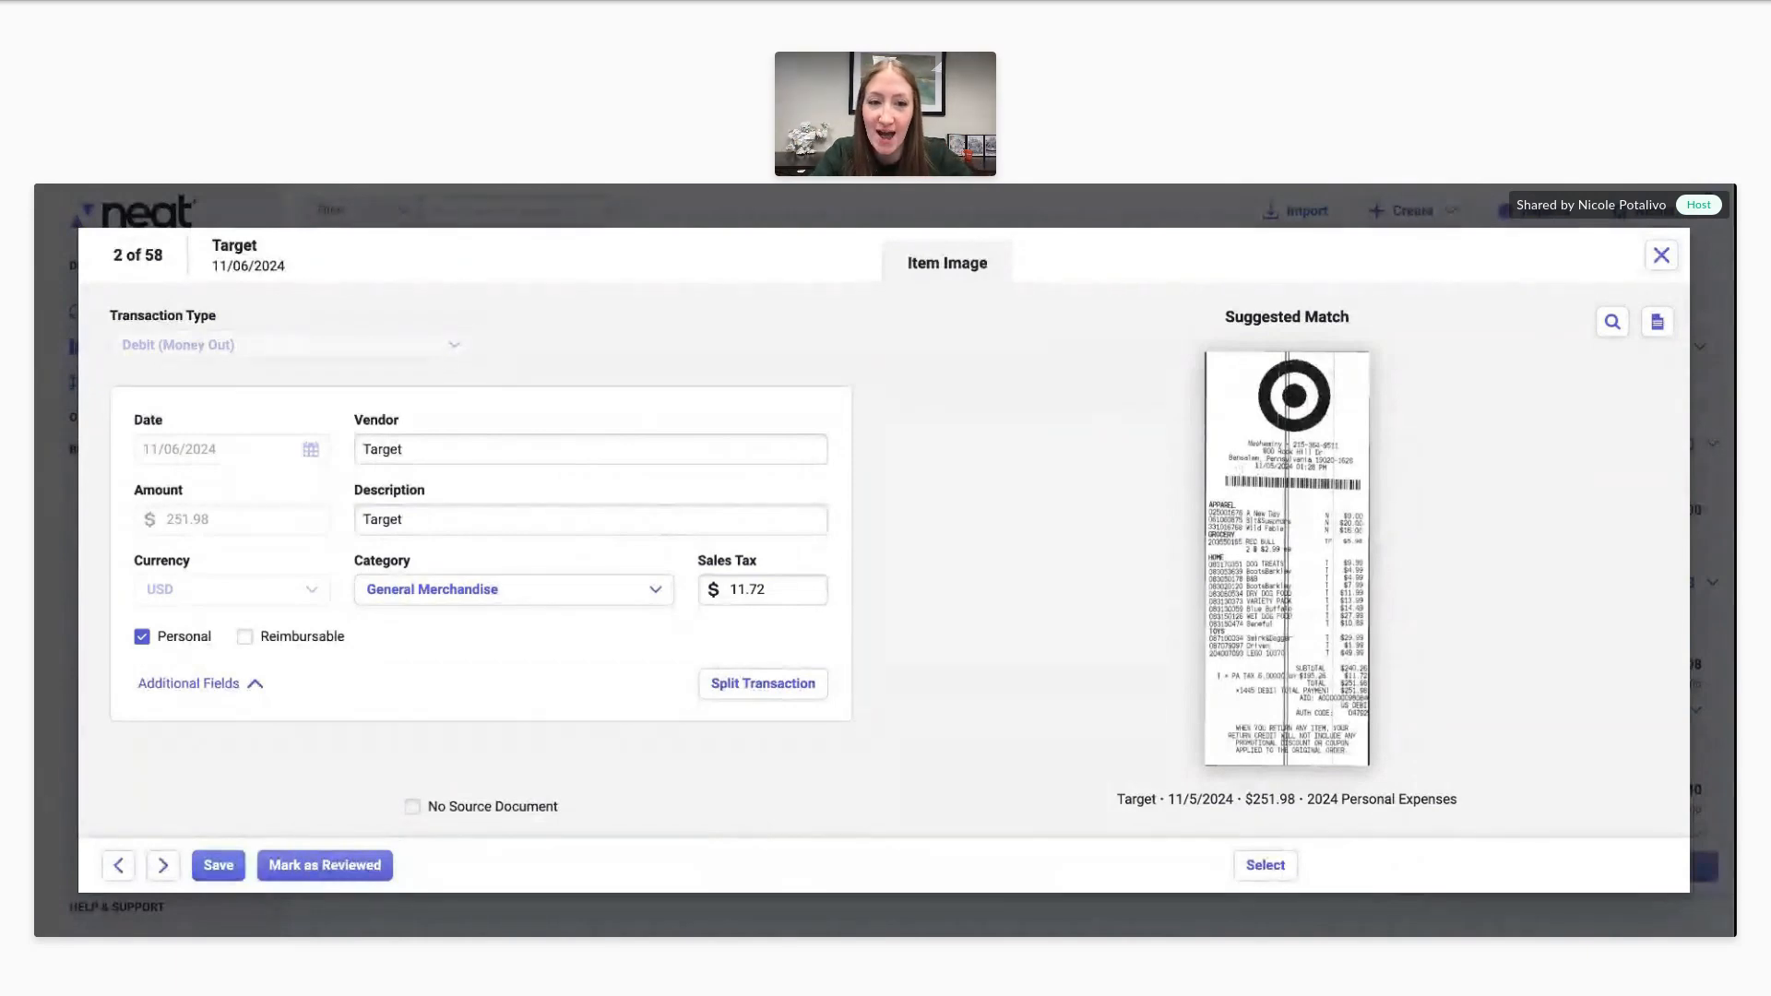
{"action": "left_click", "coordinate": [1265, 865]}
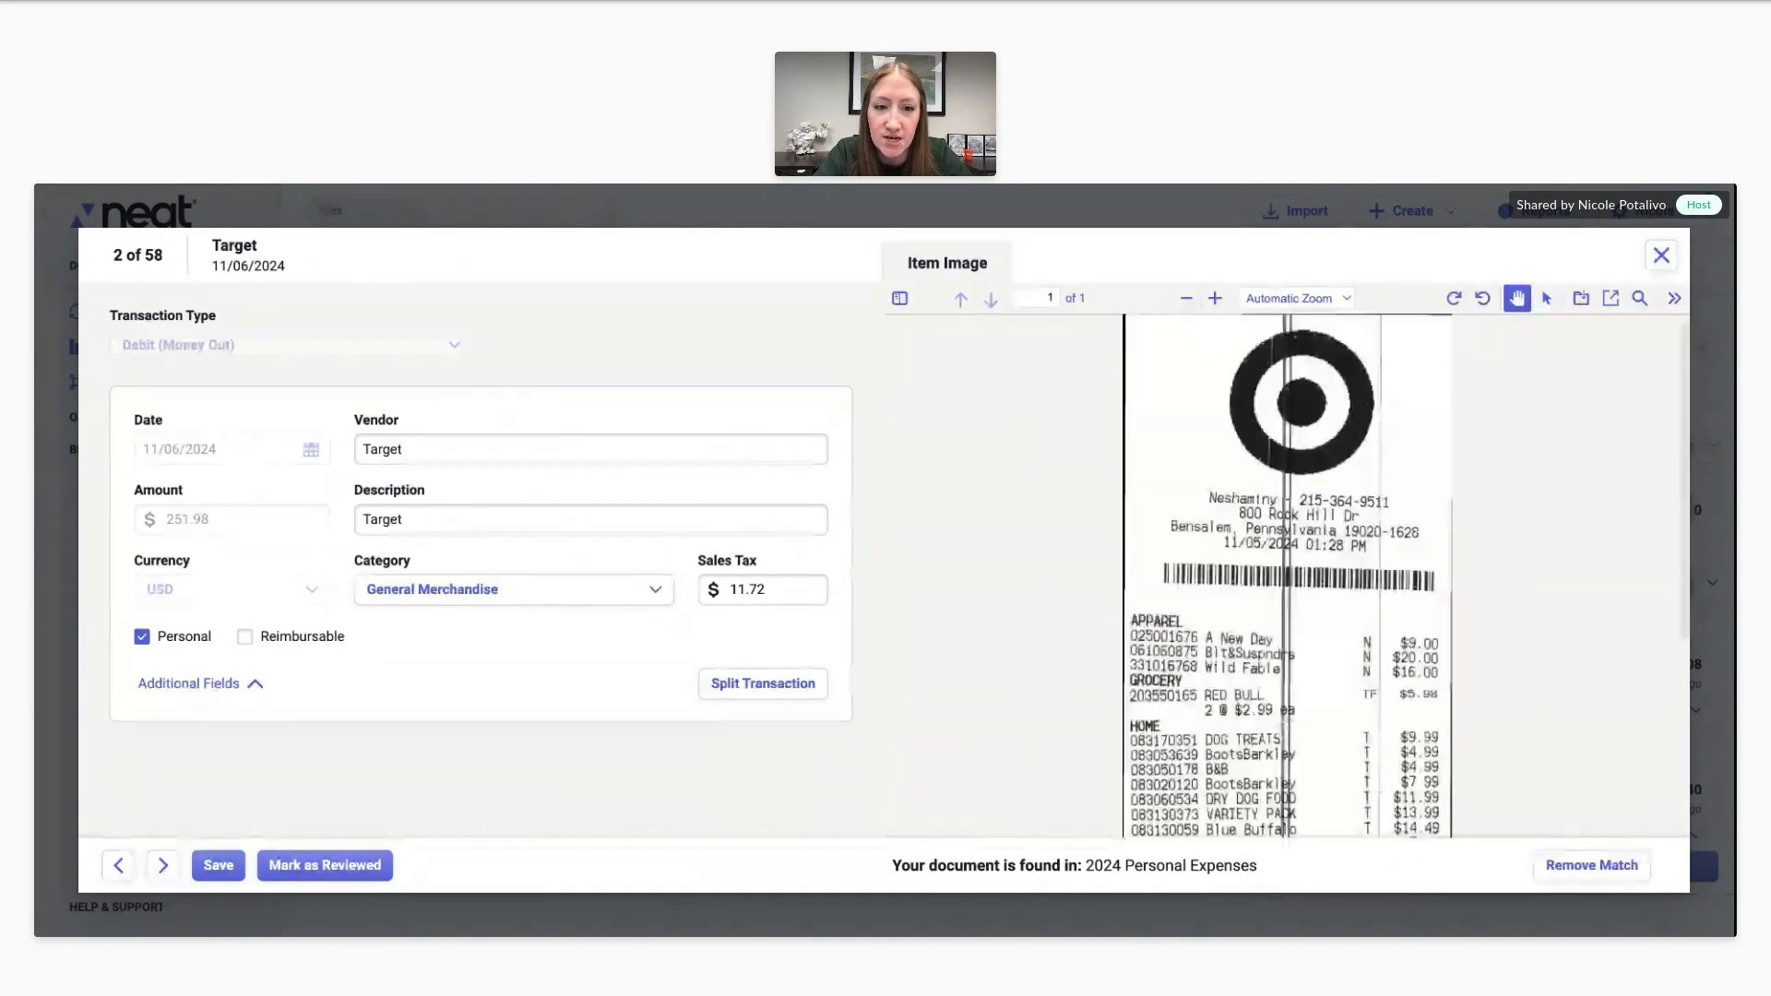
- Enlarge the matched Target receipt and examine its itemized purchases by department, the sales tax and the total
{"action": "left_click", "coordinate": [1215, 298]}
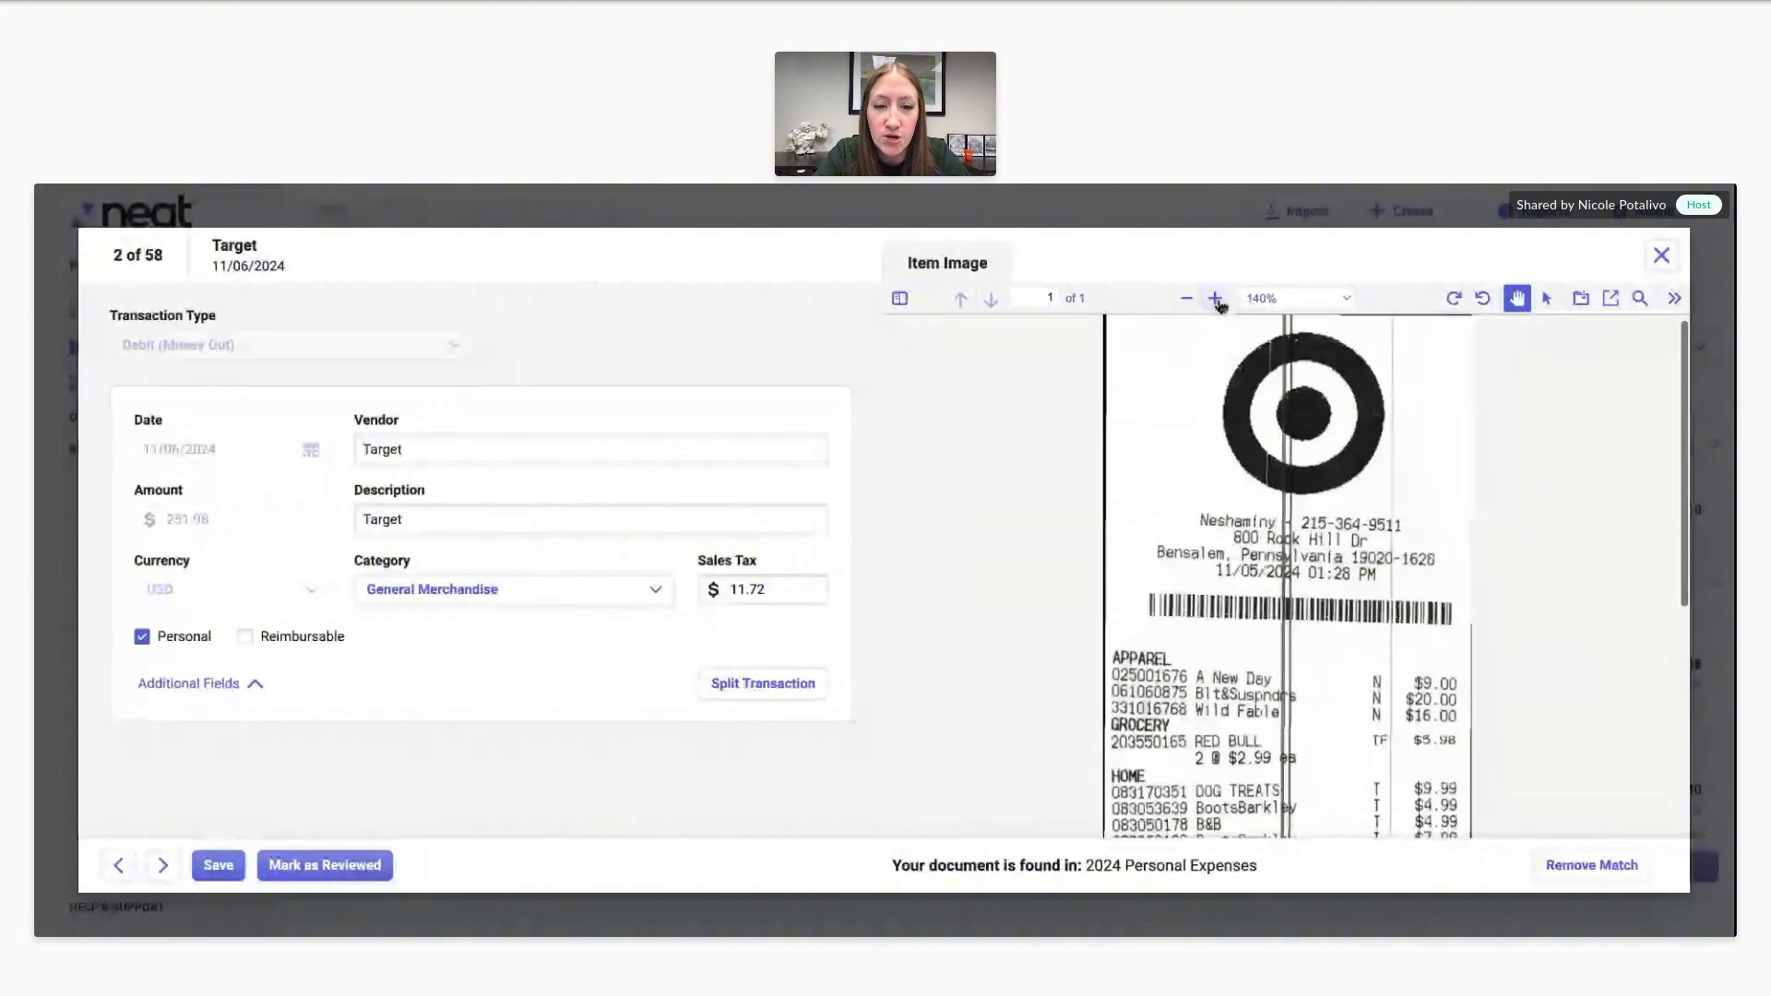
{"action": "left_click", "coordinate": [1215, 298]}
{"action": "scroll", "coordinate": [1262, 620], "scroll_direction": "down", "scroll_amount": 2}
{"action": "scroll", "coordinate": [1262, 619], "scroll_direction": "down", "scroll_amount": 2}
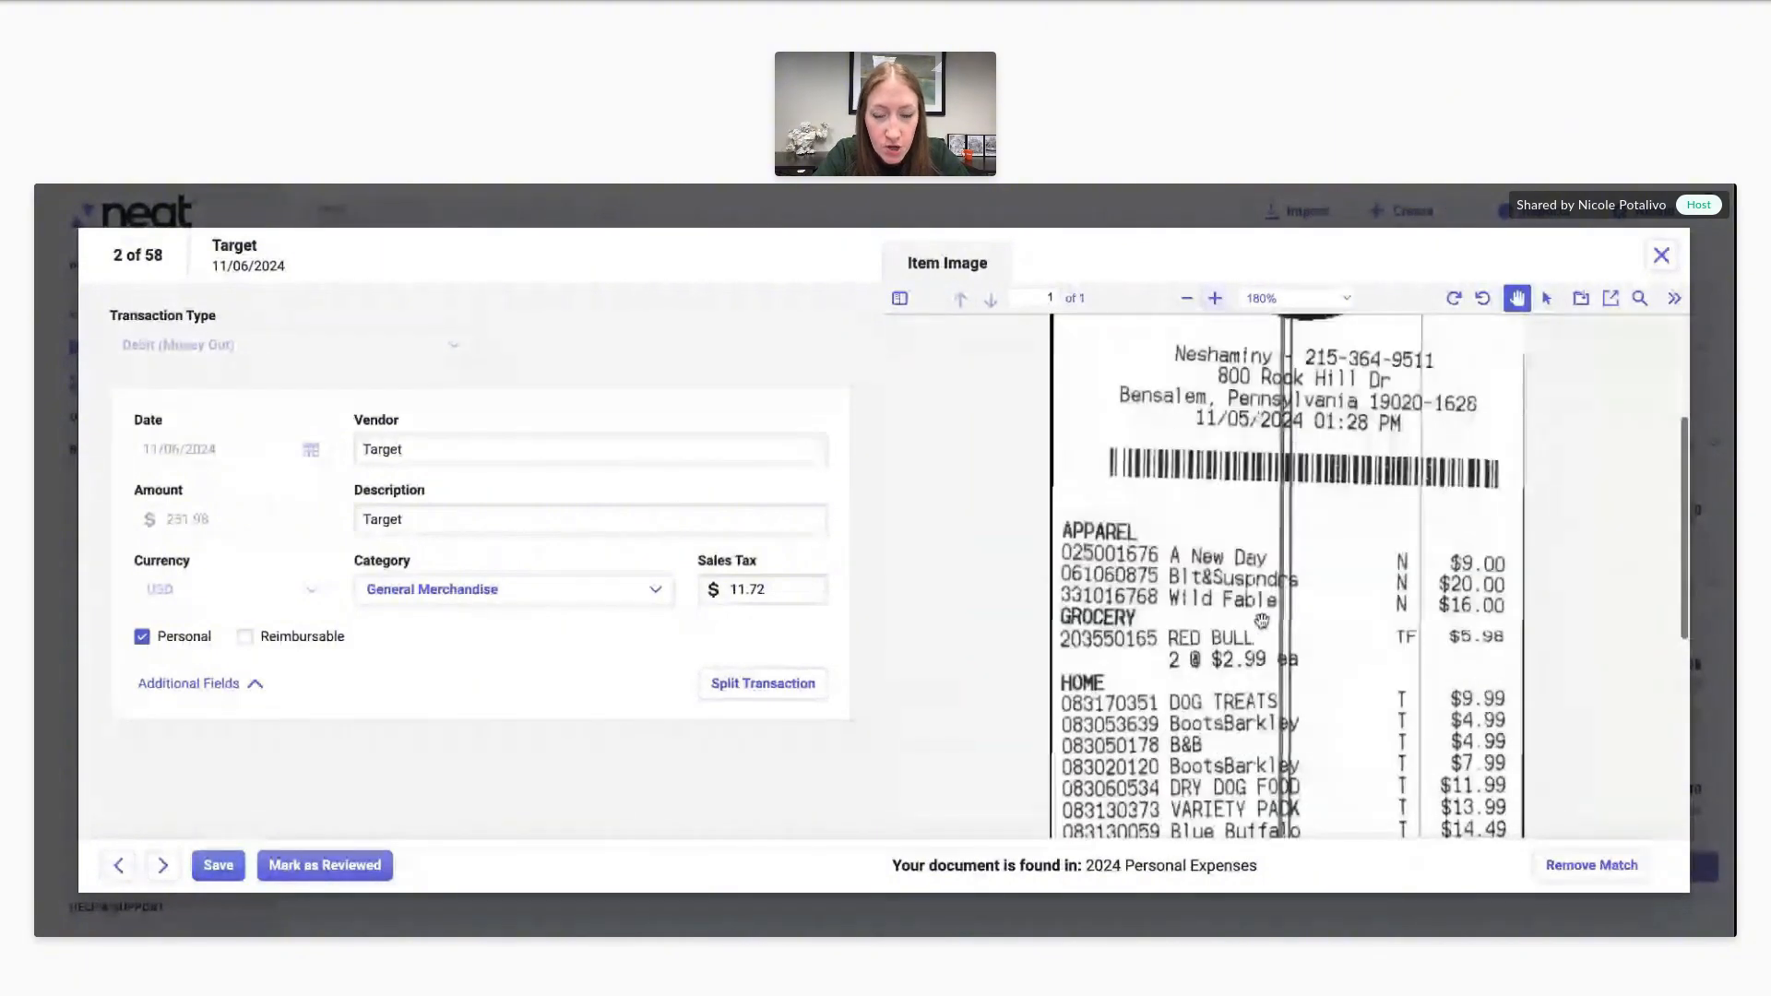
{"action": "scroll", "coordinate": [1262, 620], "scroll_direction": "up", "scroll_amount": 3}
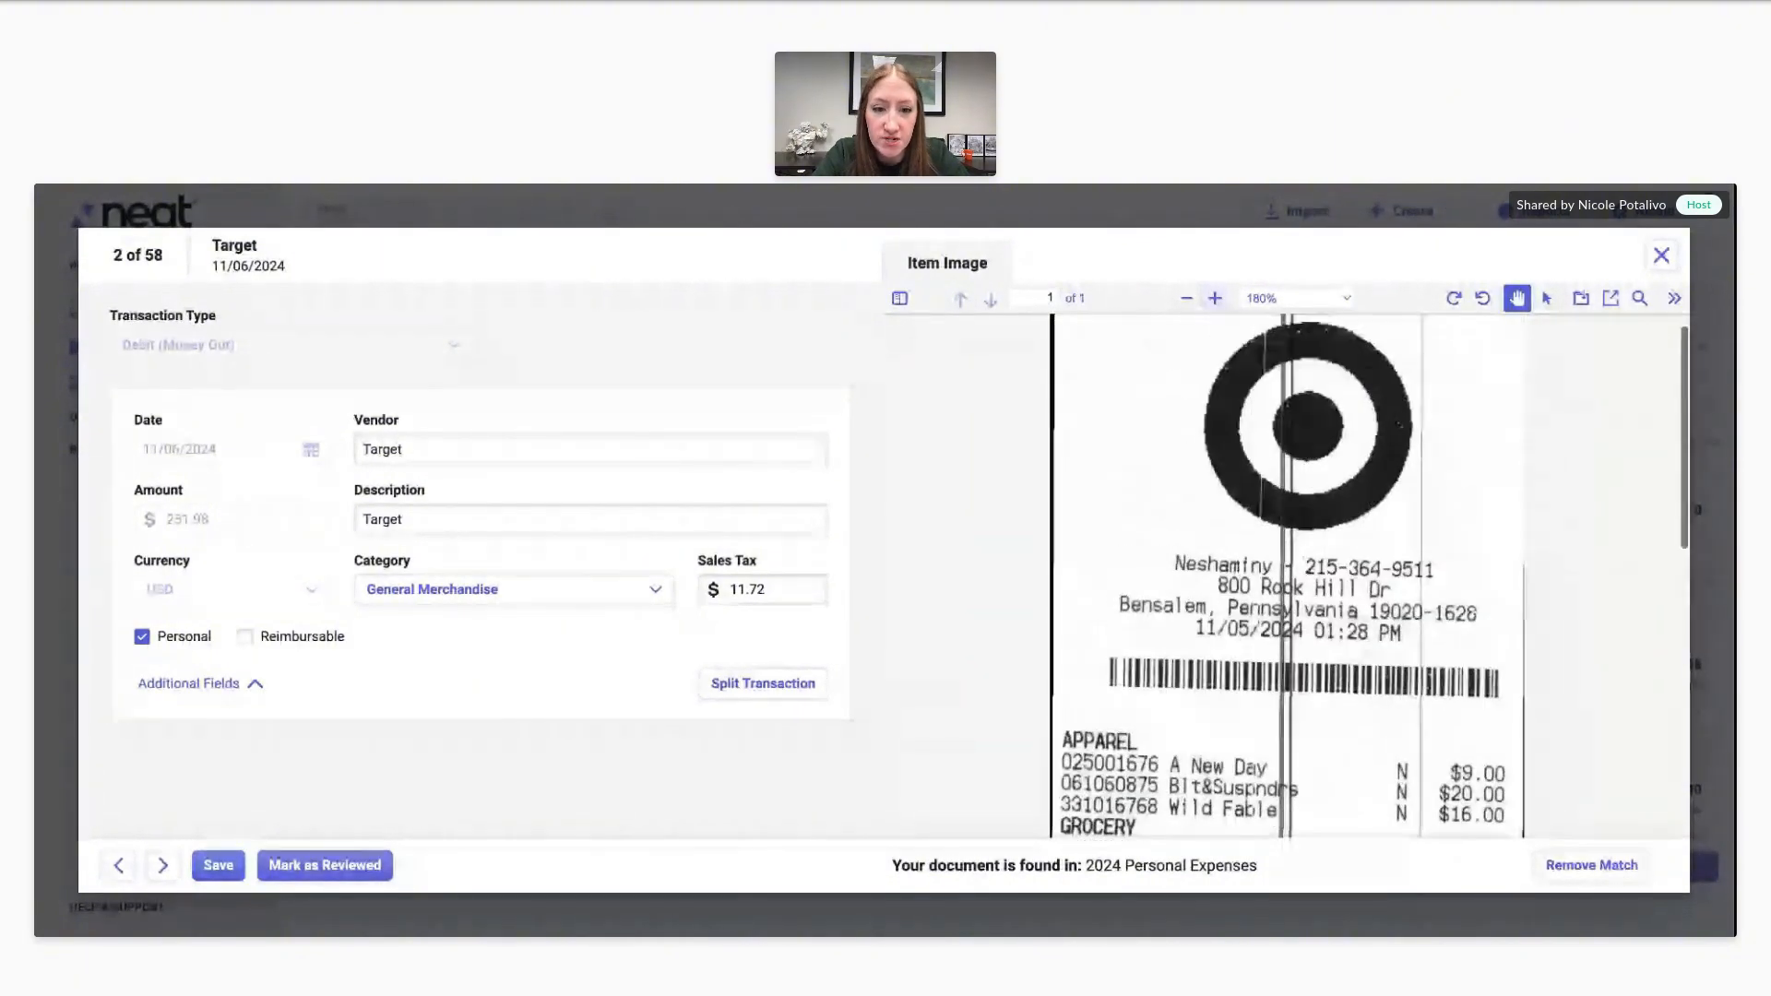
{"action": "scroll", "coordinate": [1080, 461], "scroll_direction": "down", "scroll_amount": 3}
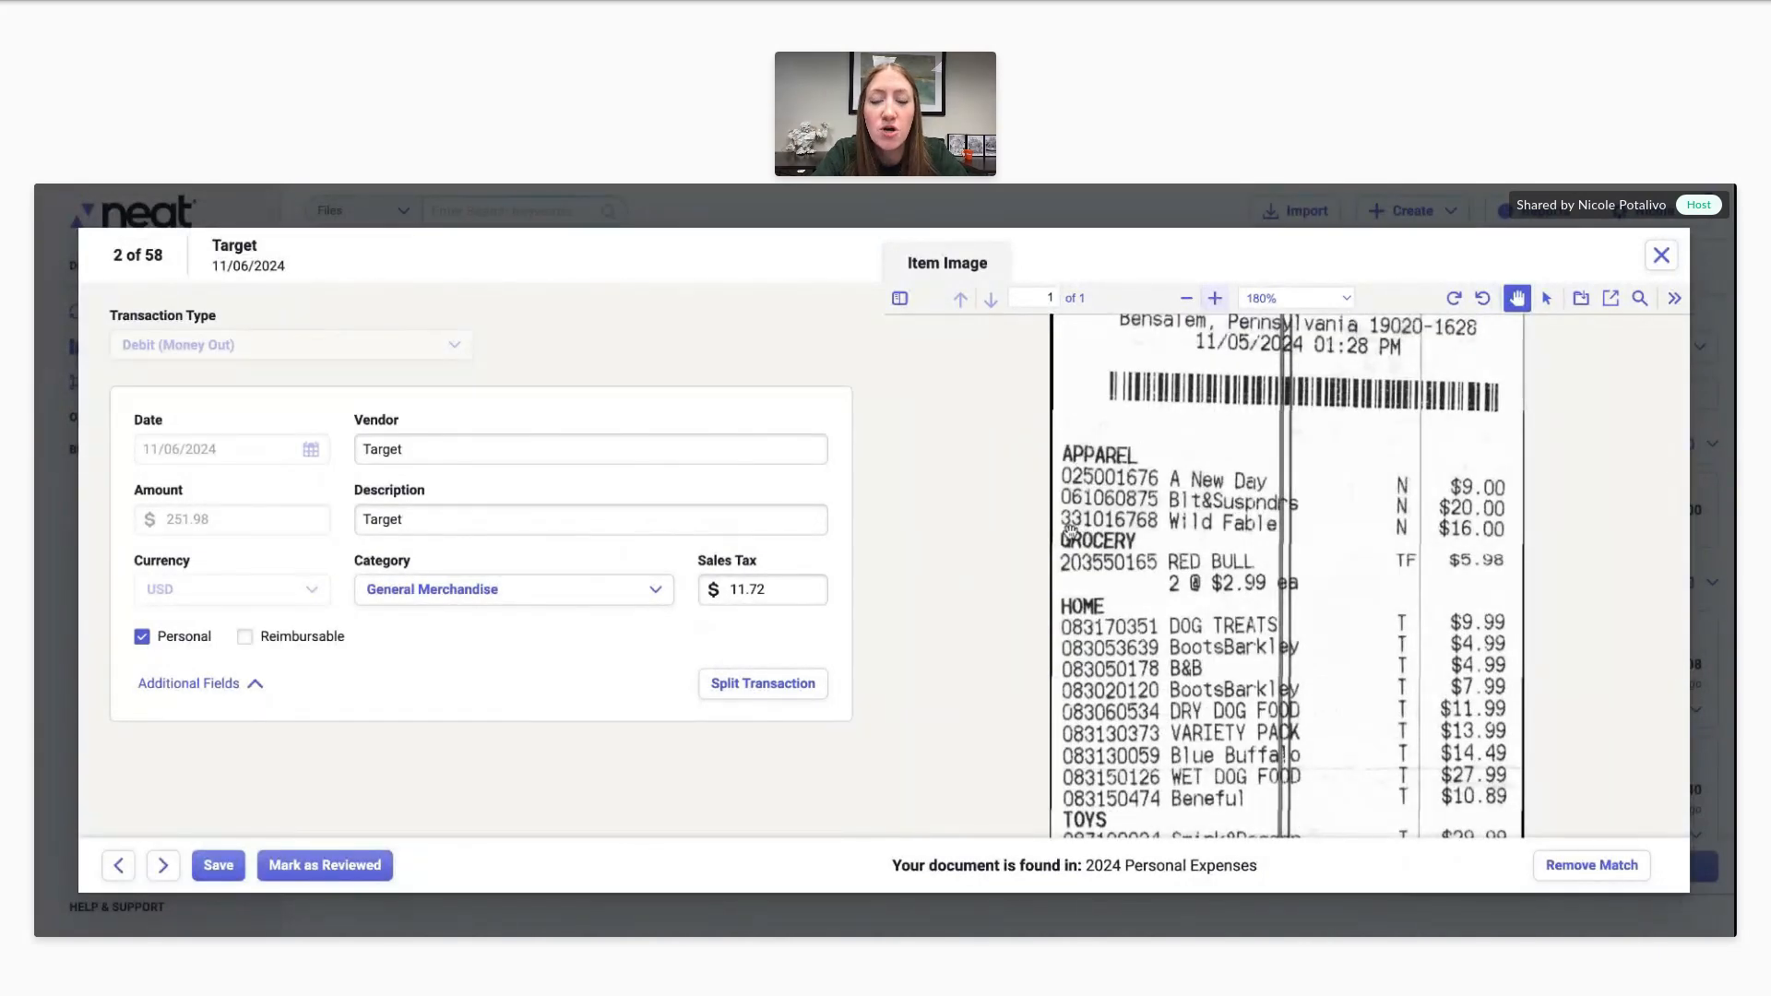
{"action": "scroll", "coordinate": [1143, 666], "scroll_direction": "down", "scroll_amount": 3}
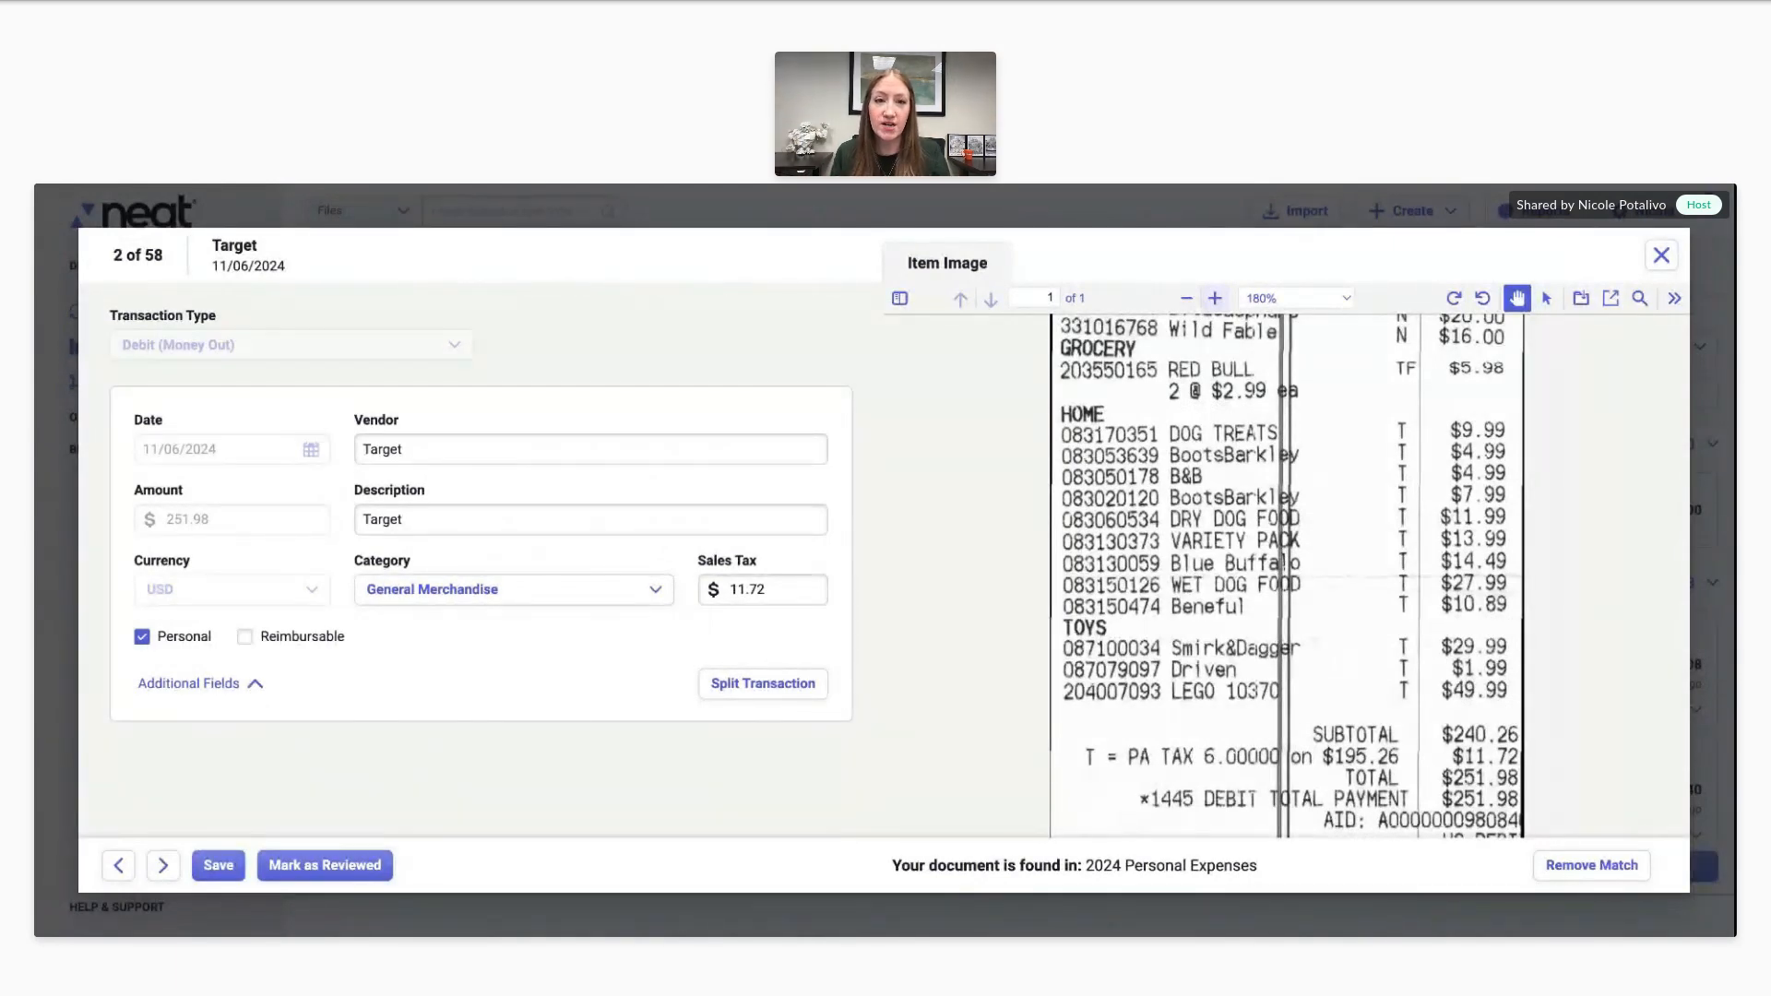
{"action": "scroll", "coordinate": [1286, 577], "scroll_direction": "up", "scroll_amount": 2}
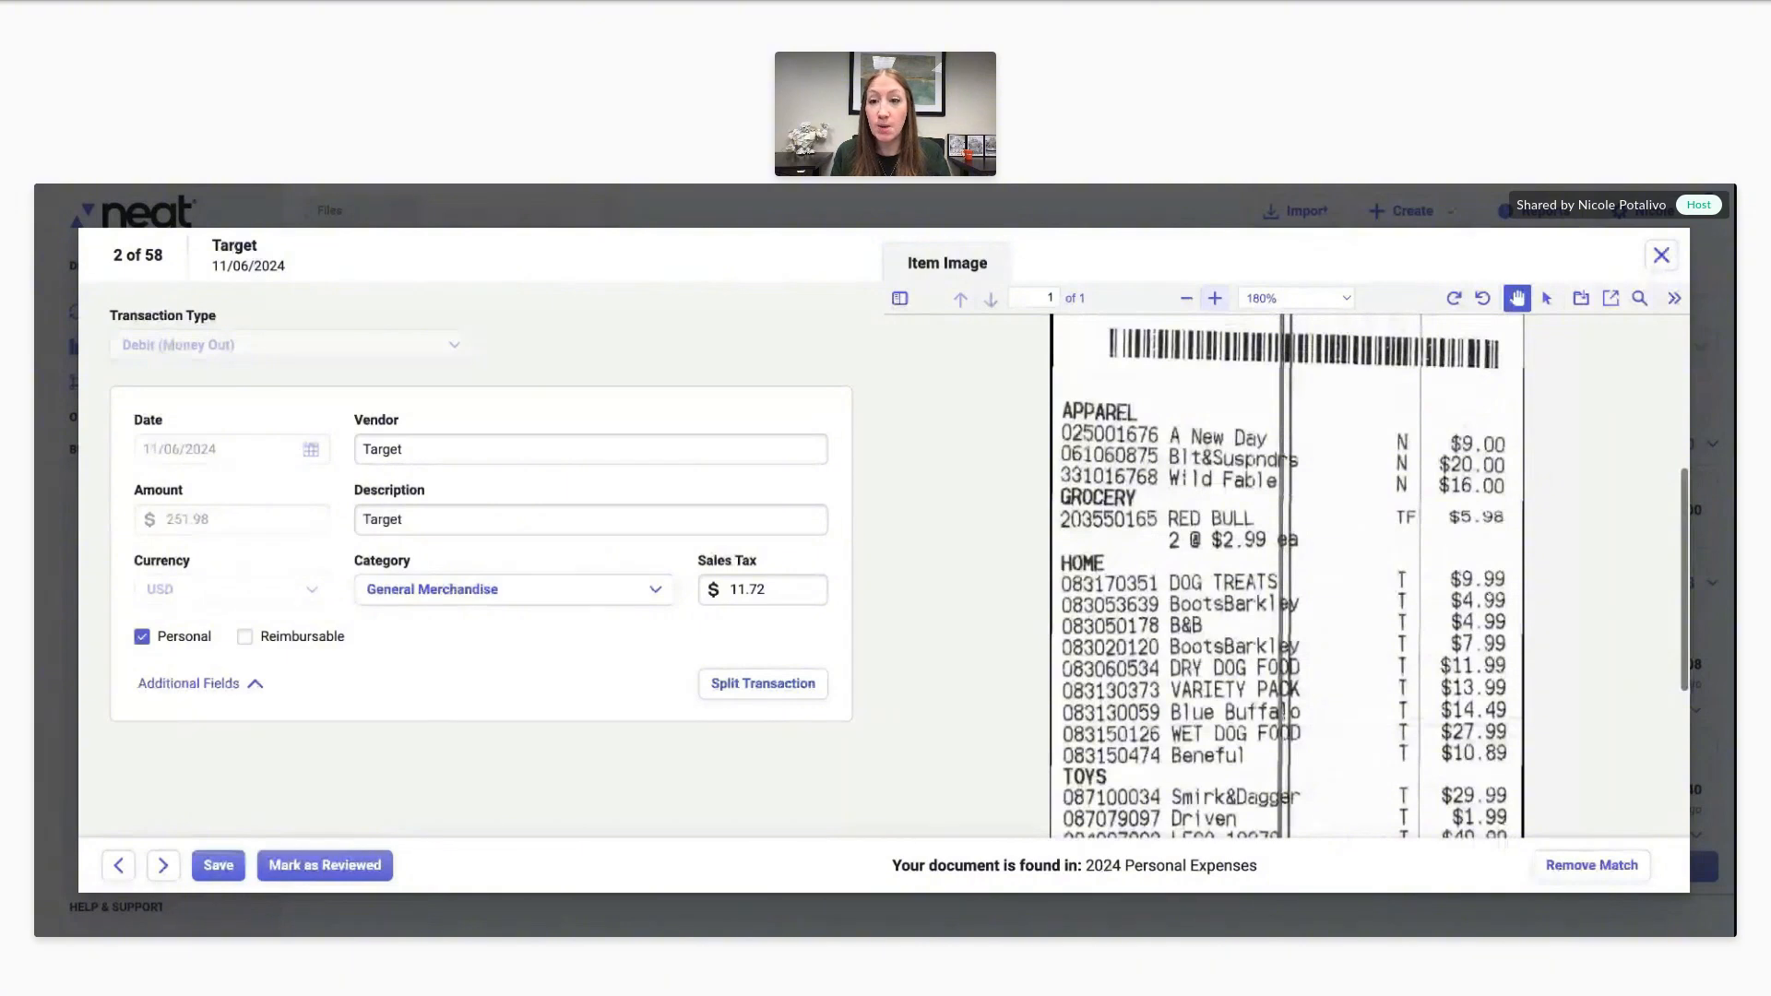
{"action": "scroll", "coordinate": [1287, 577], "scroll_direction": "down", "scroll_amount": 1}
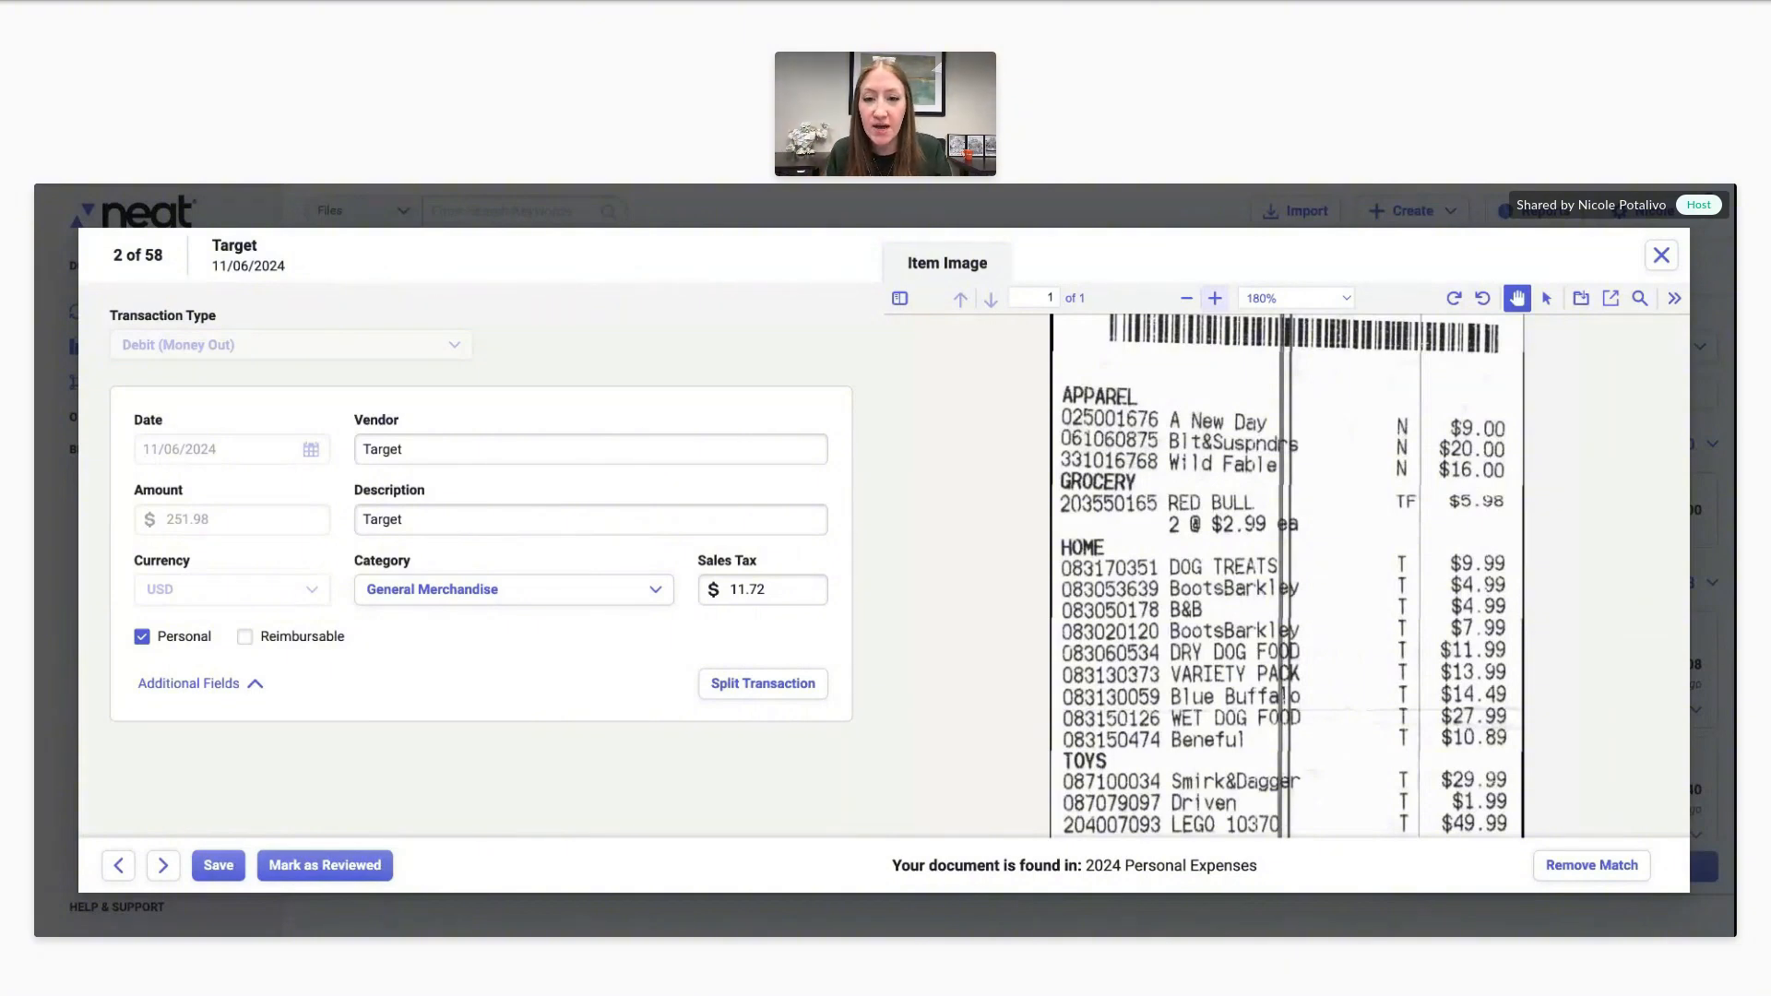
- Split the Target transaction, giving the first line item the description Apparel, category Clothing/Shoes and amount $45.00
{"action": "left_click", "coordinate": [755, 687]}
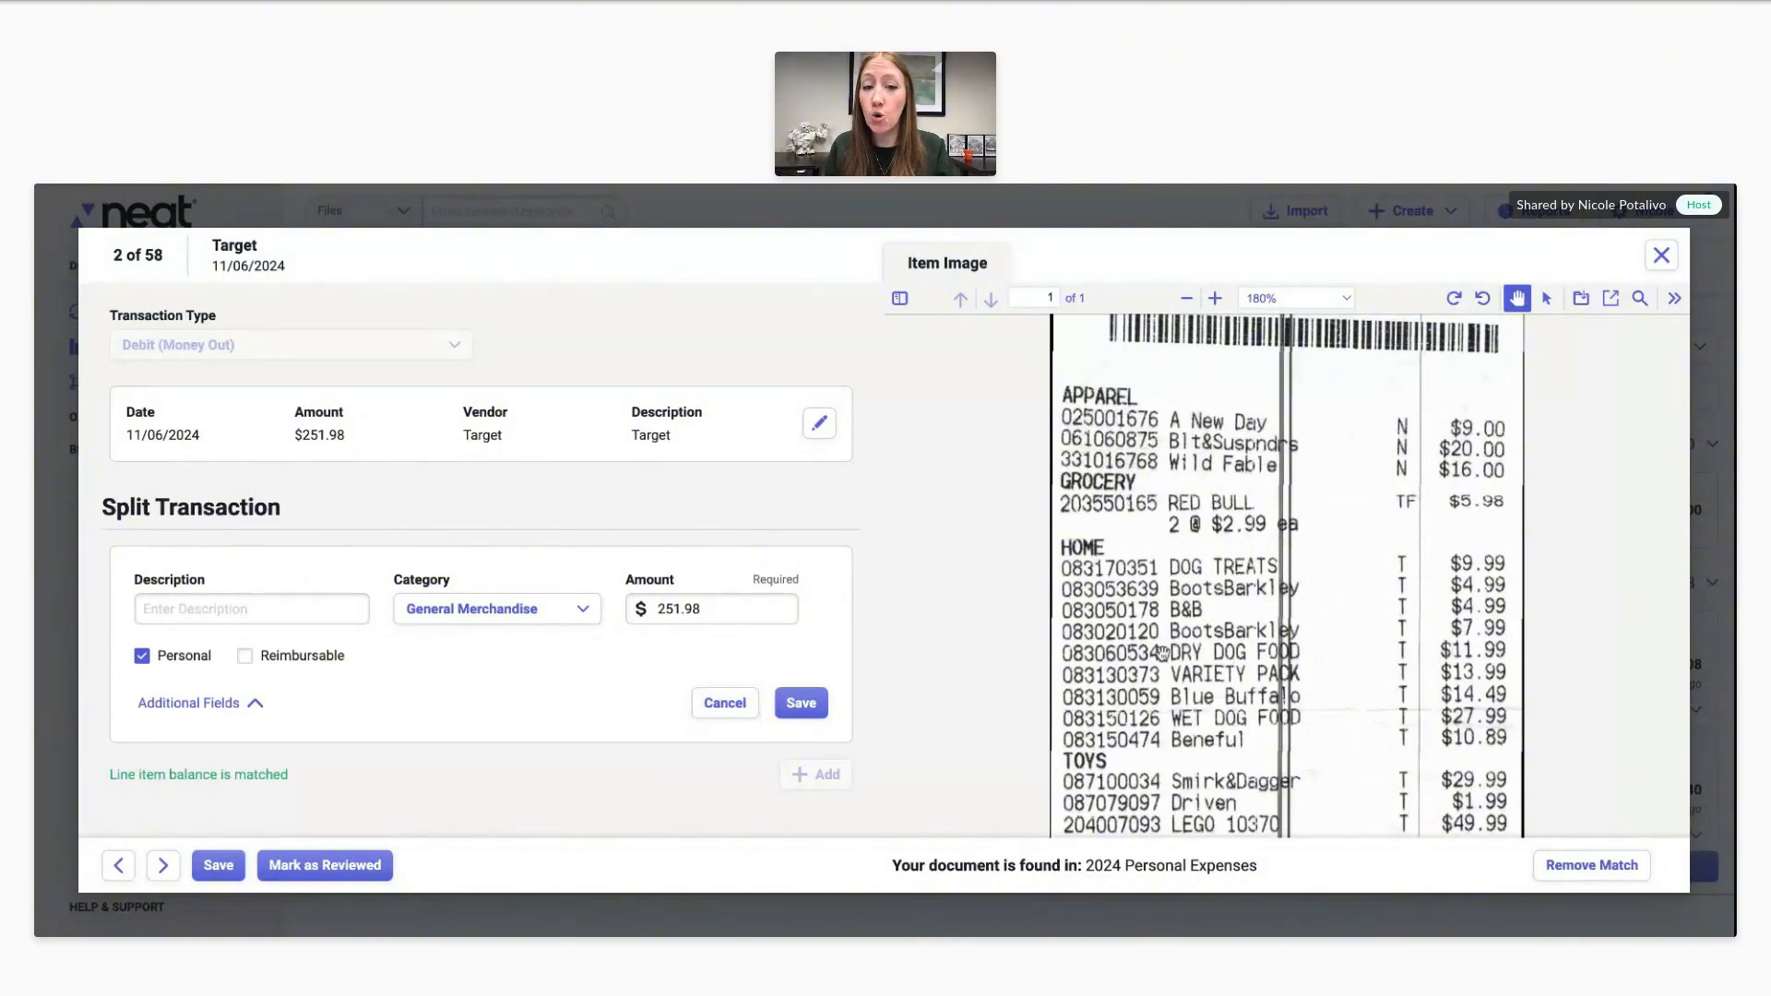
{"action": "left_click", "coordinate": [221, 607]}
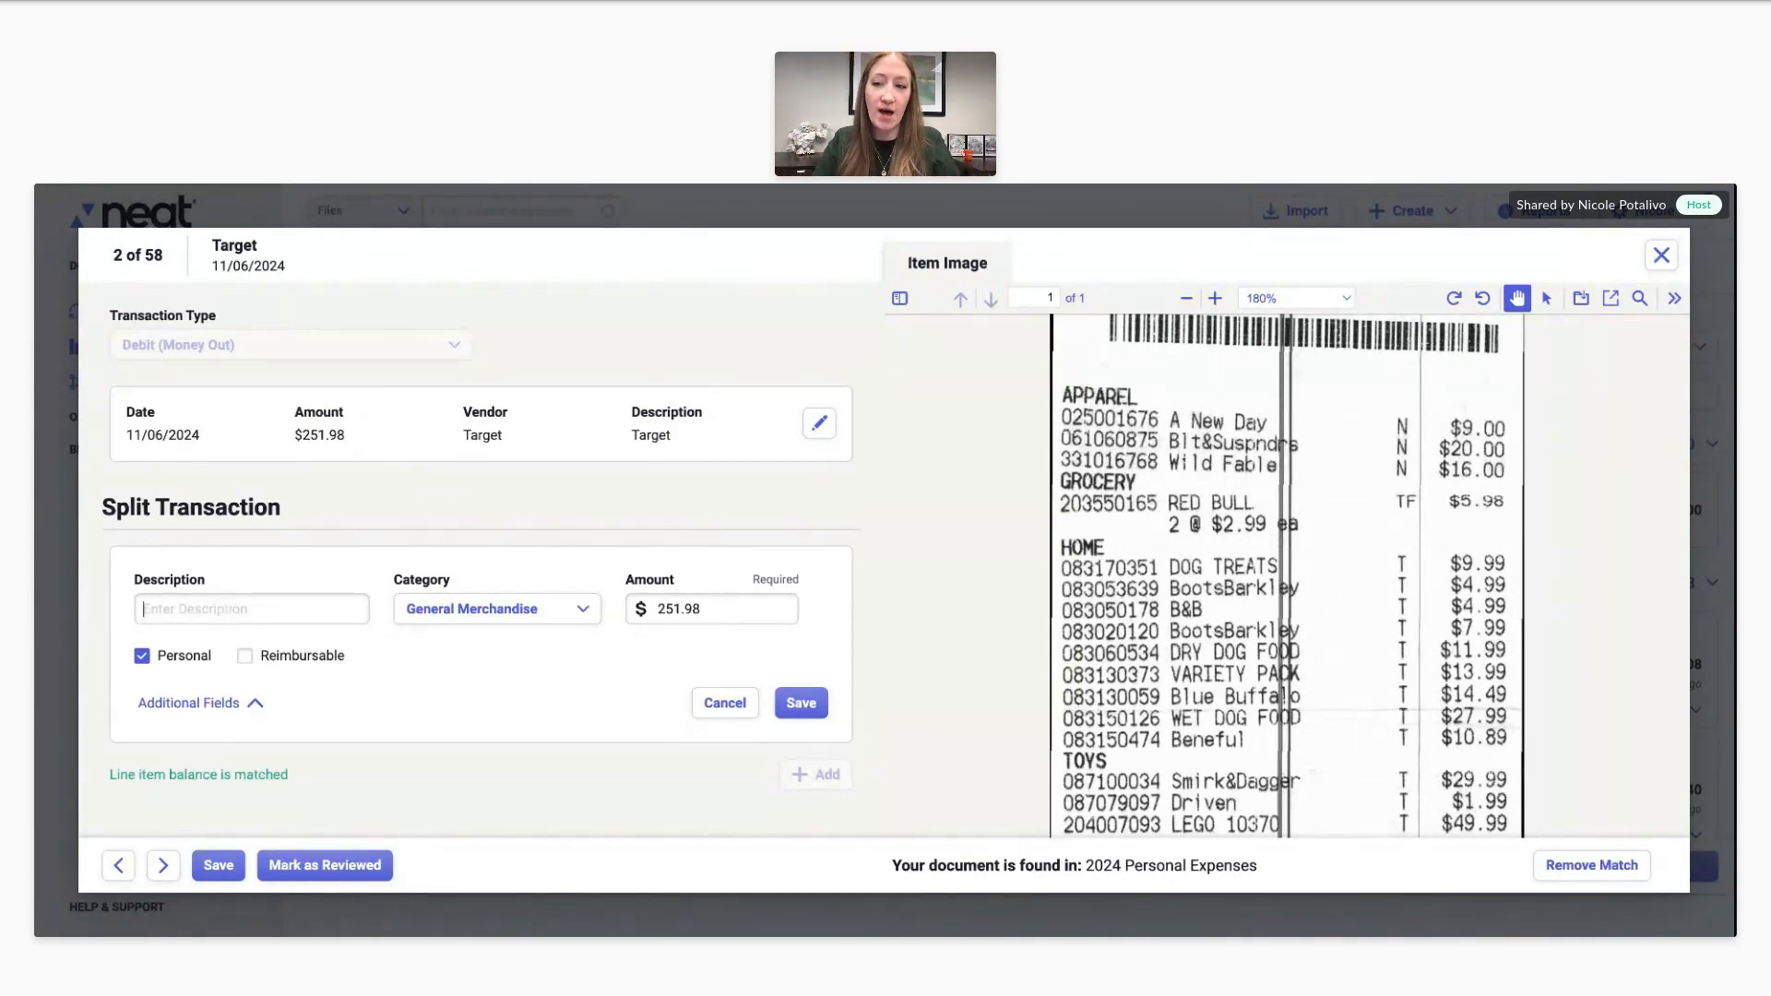
{"action": "type", "text": "App"}
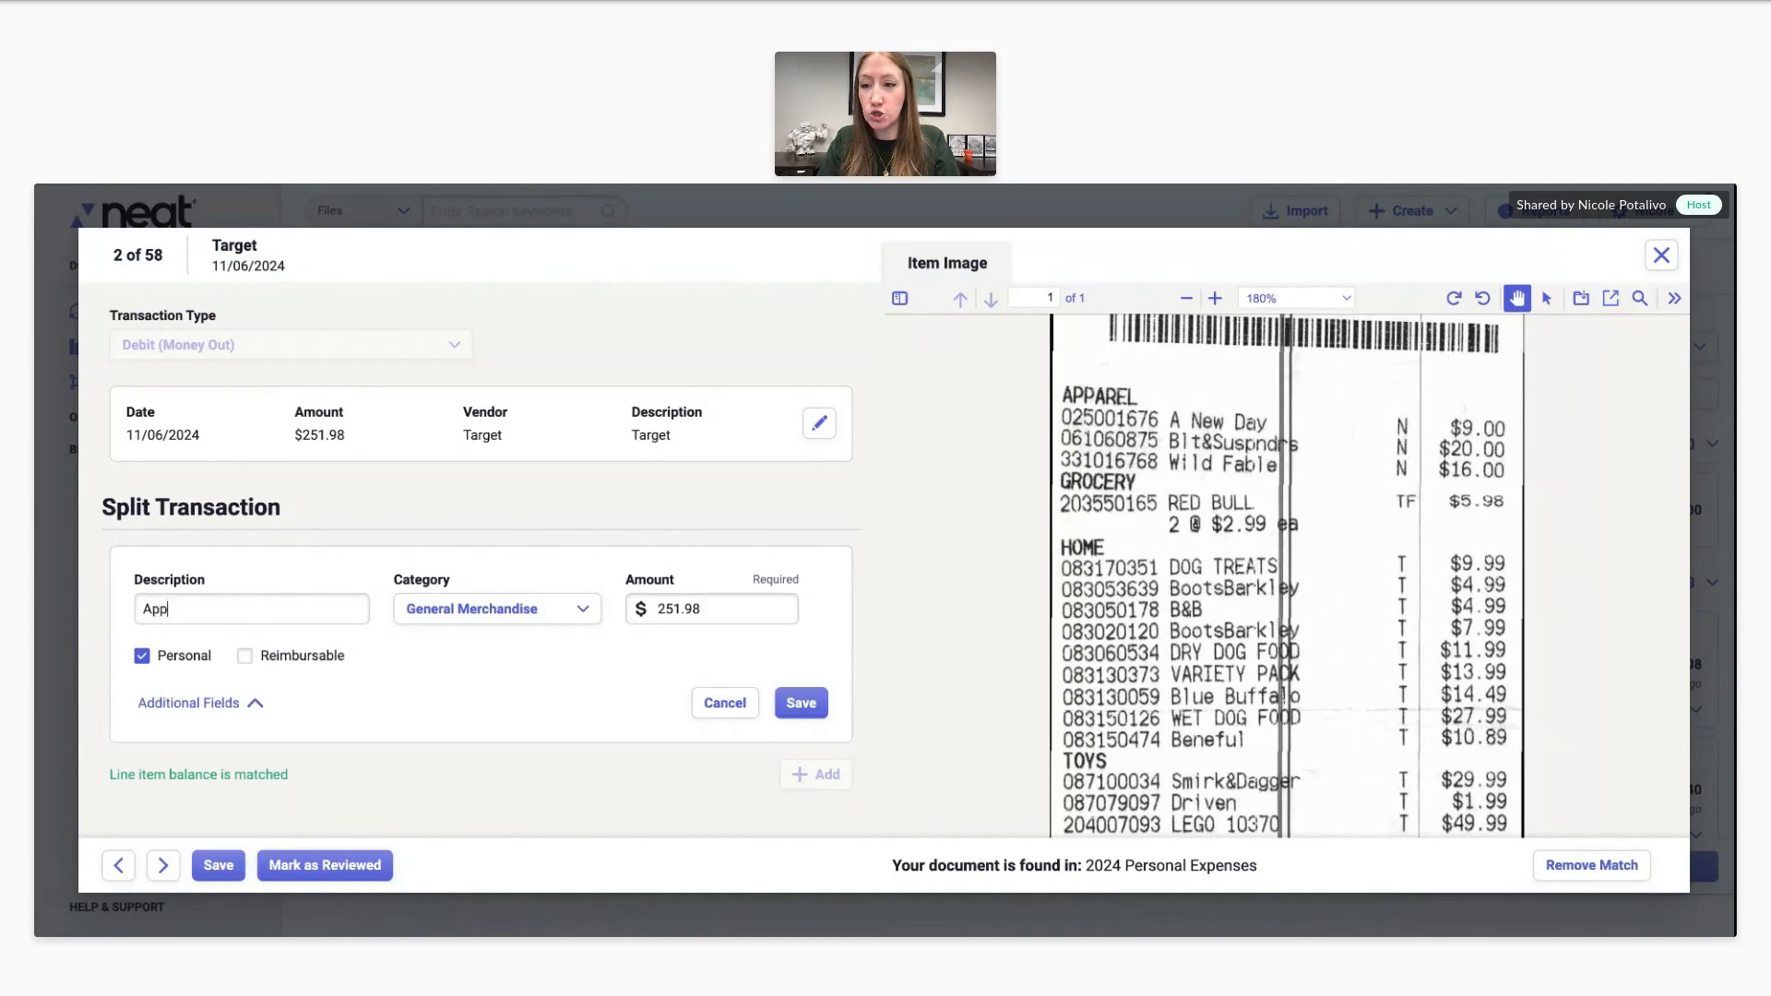
{"action": "type", "text": "ar"}
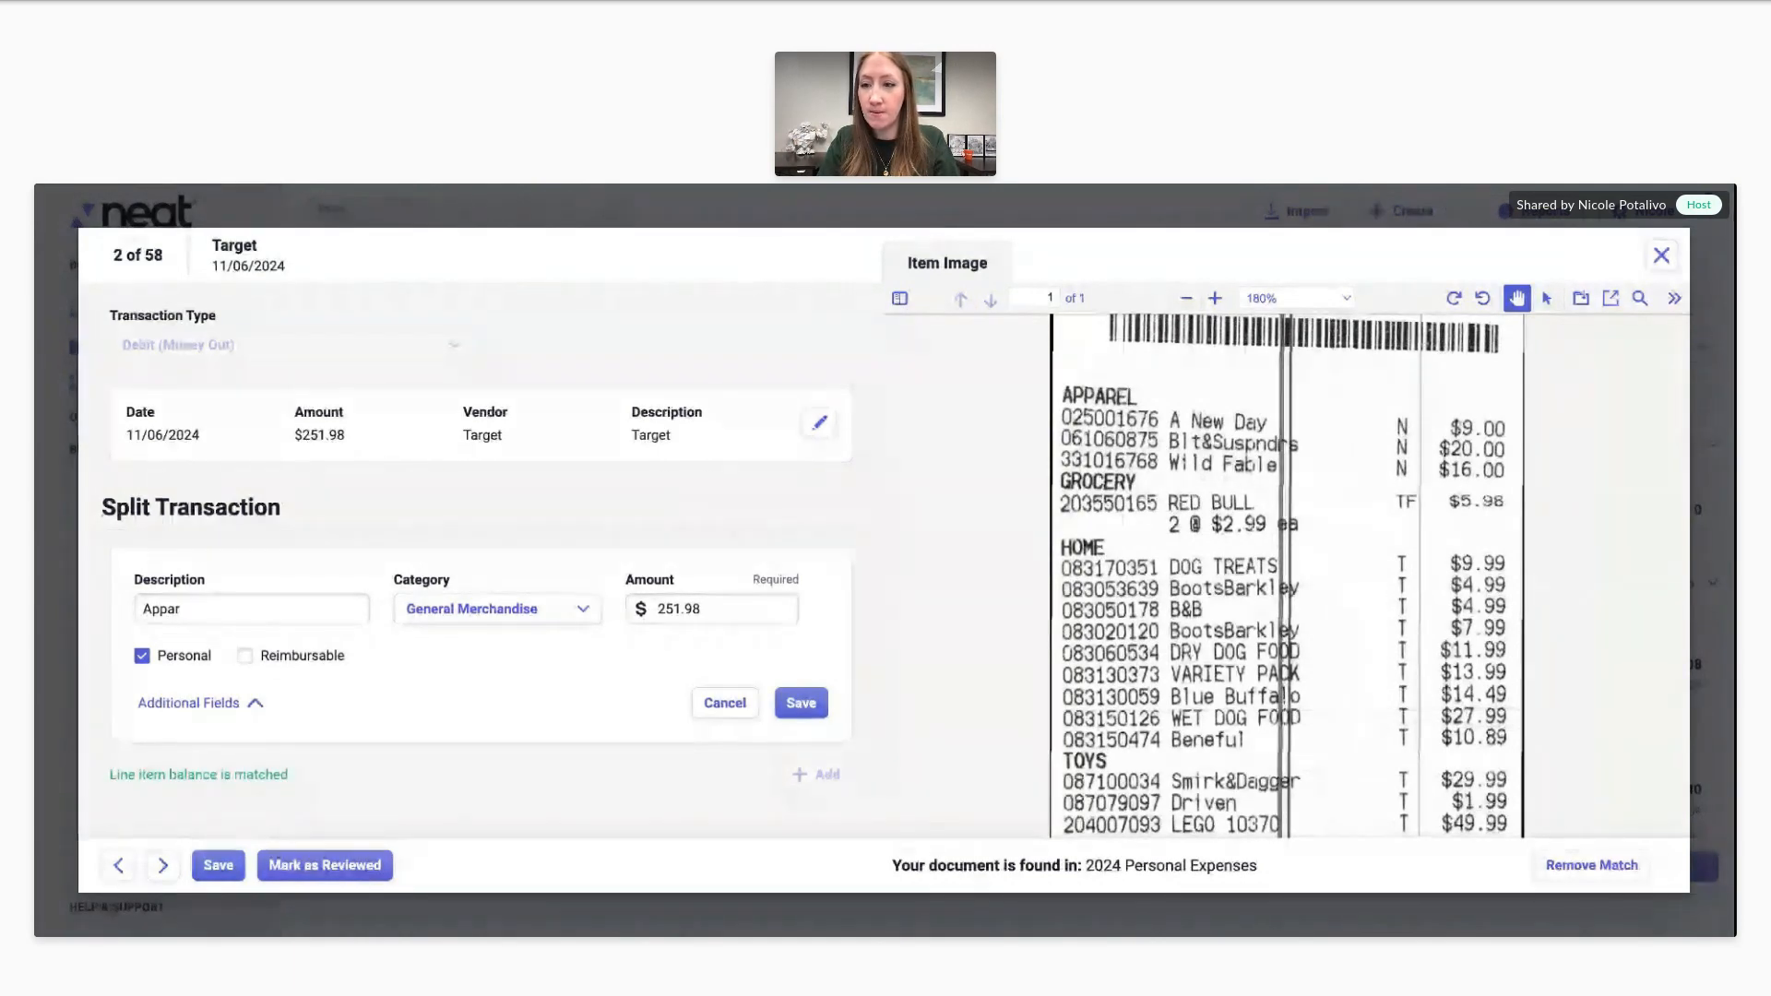
{"action": "type", "text": "el"}
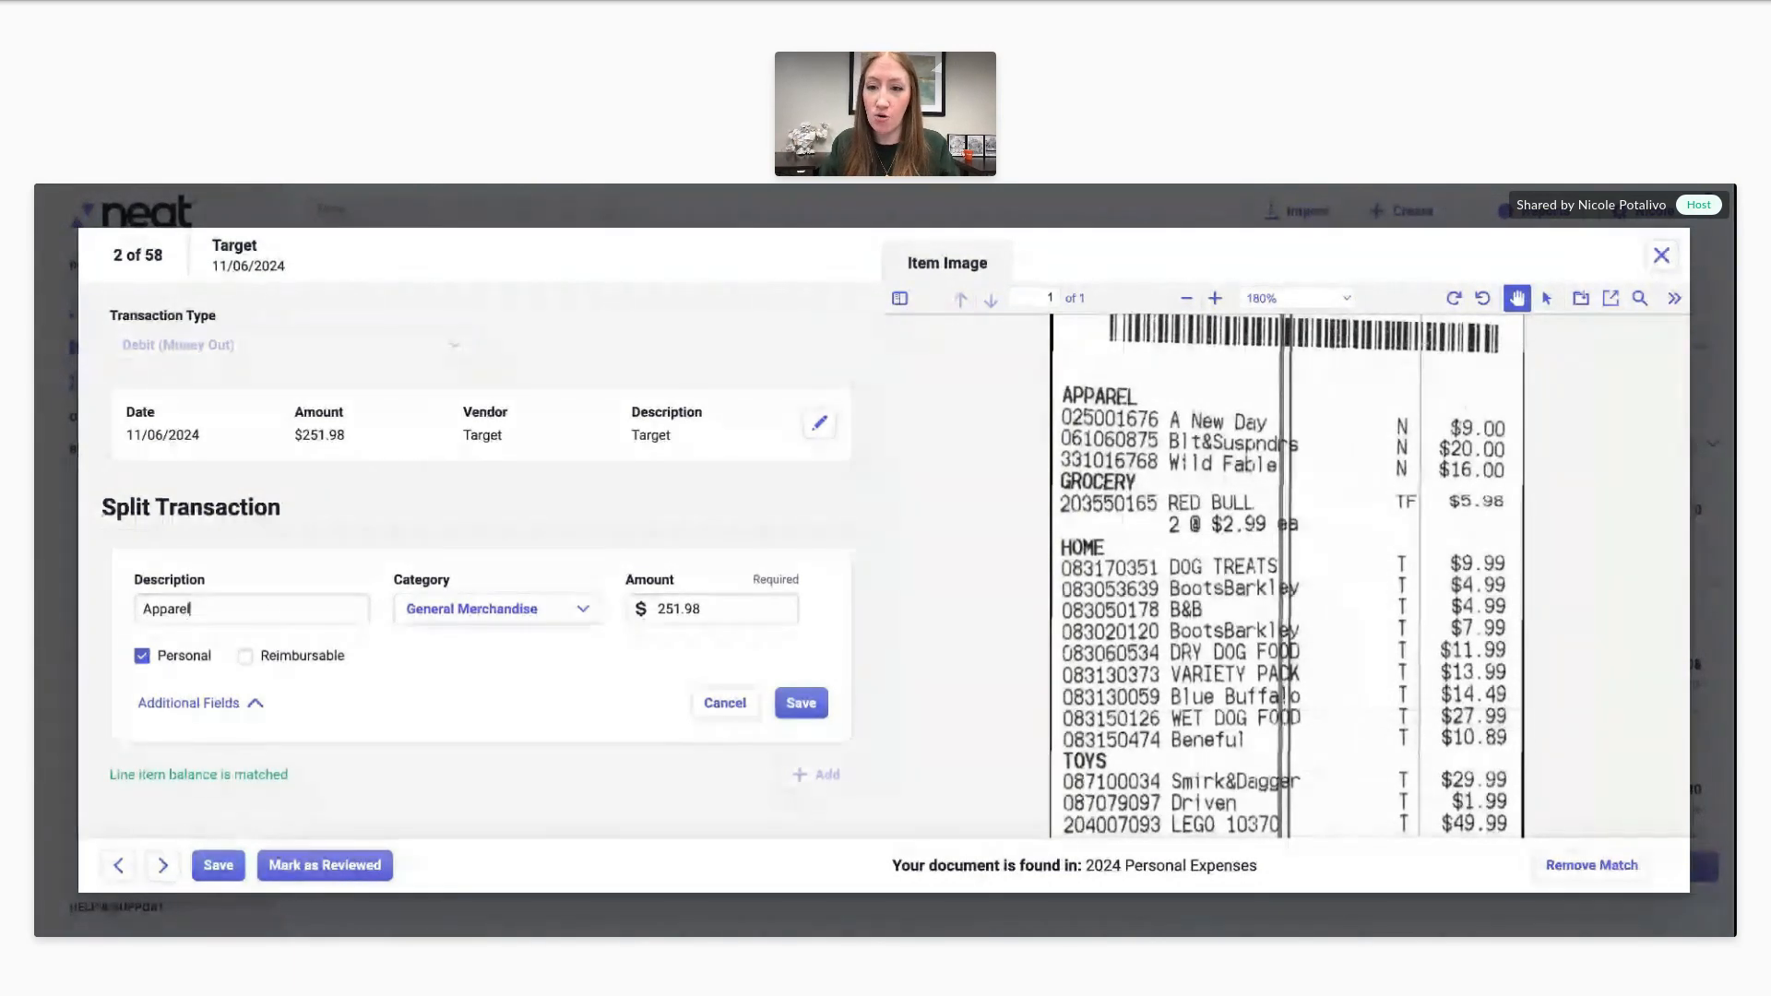
{"action": "left_click", "coordinate": [449, 611]}
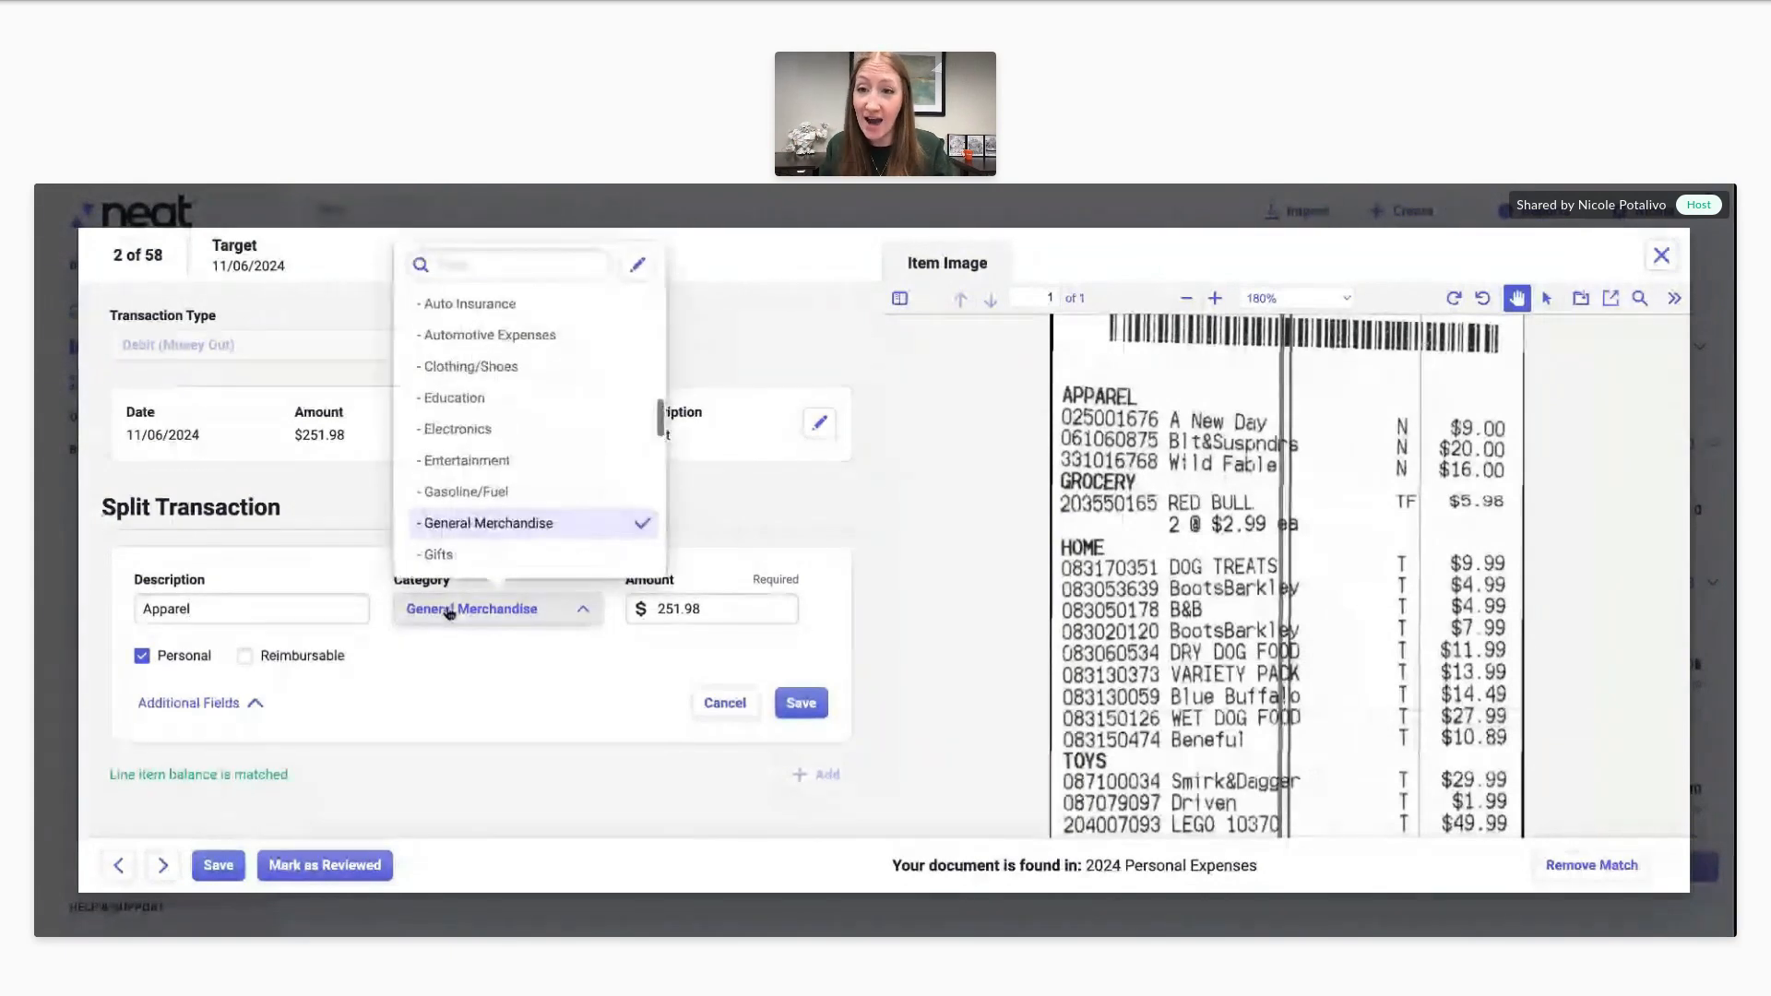
{"action": "left_click", "coordinate": [508, 368]}
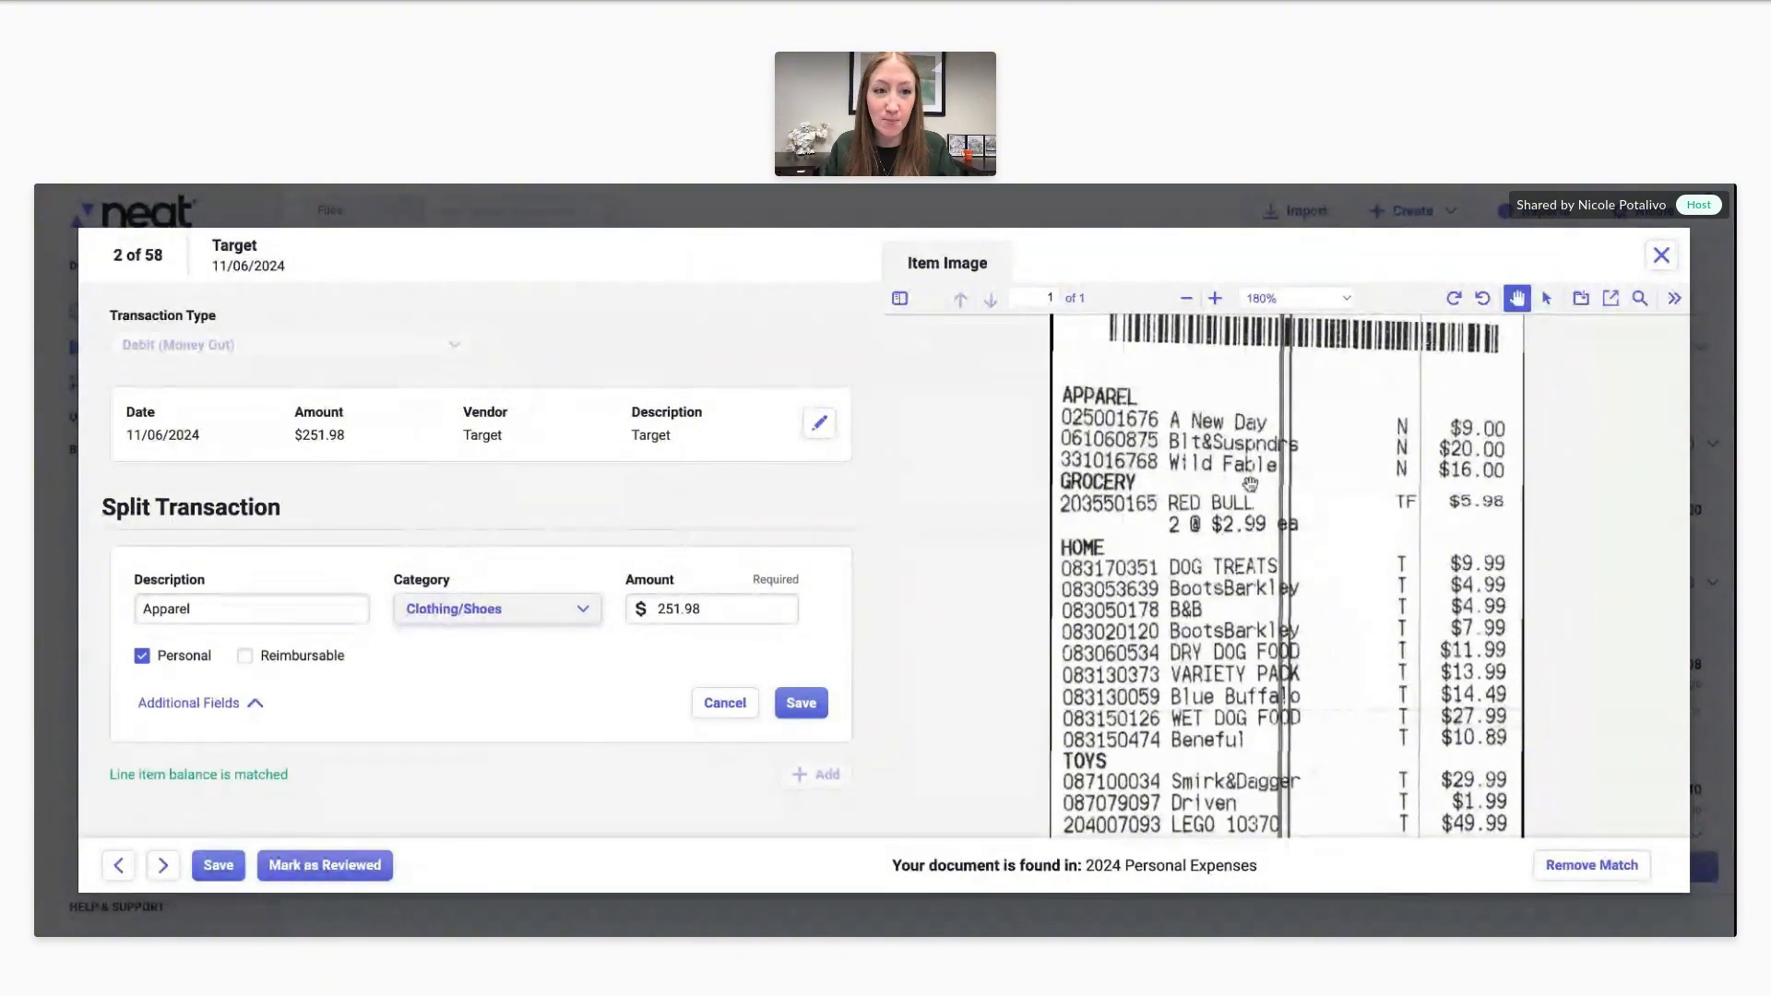
{"action": "left_click", "coordinate": [725, 598]}
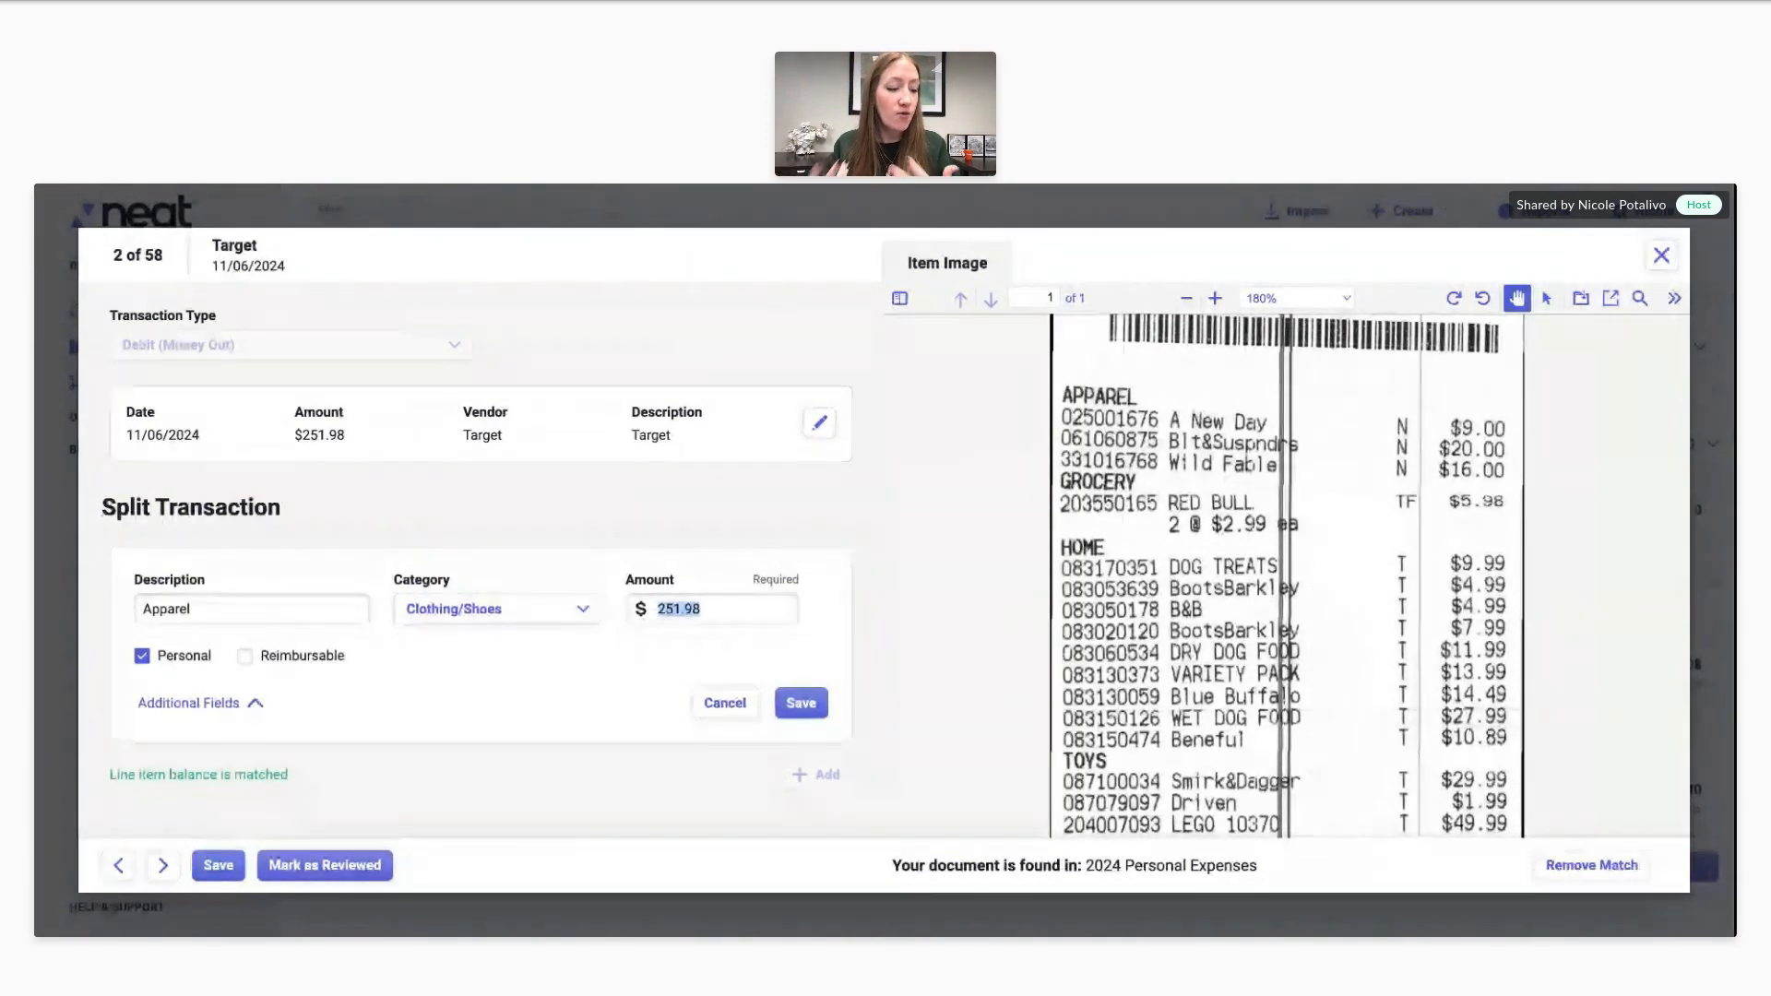
{"action": "type", "text": "0.45"}
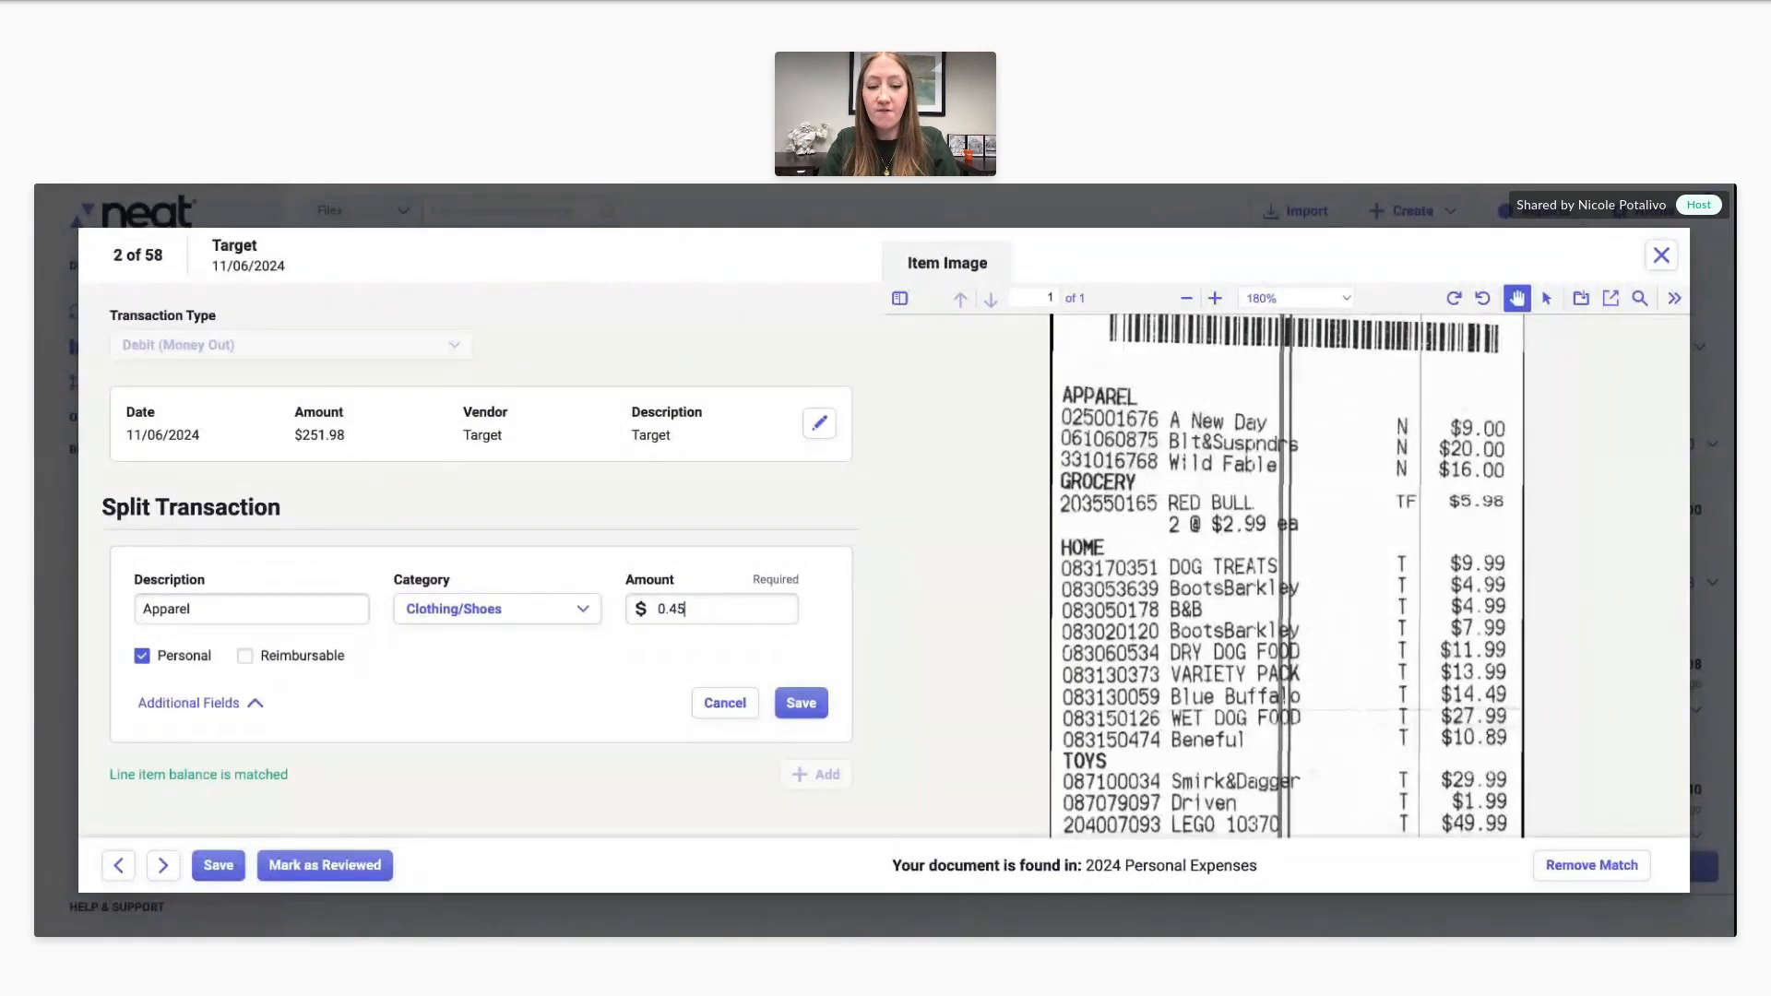
{"action": "type", "text": "00"}
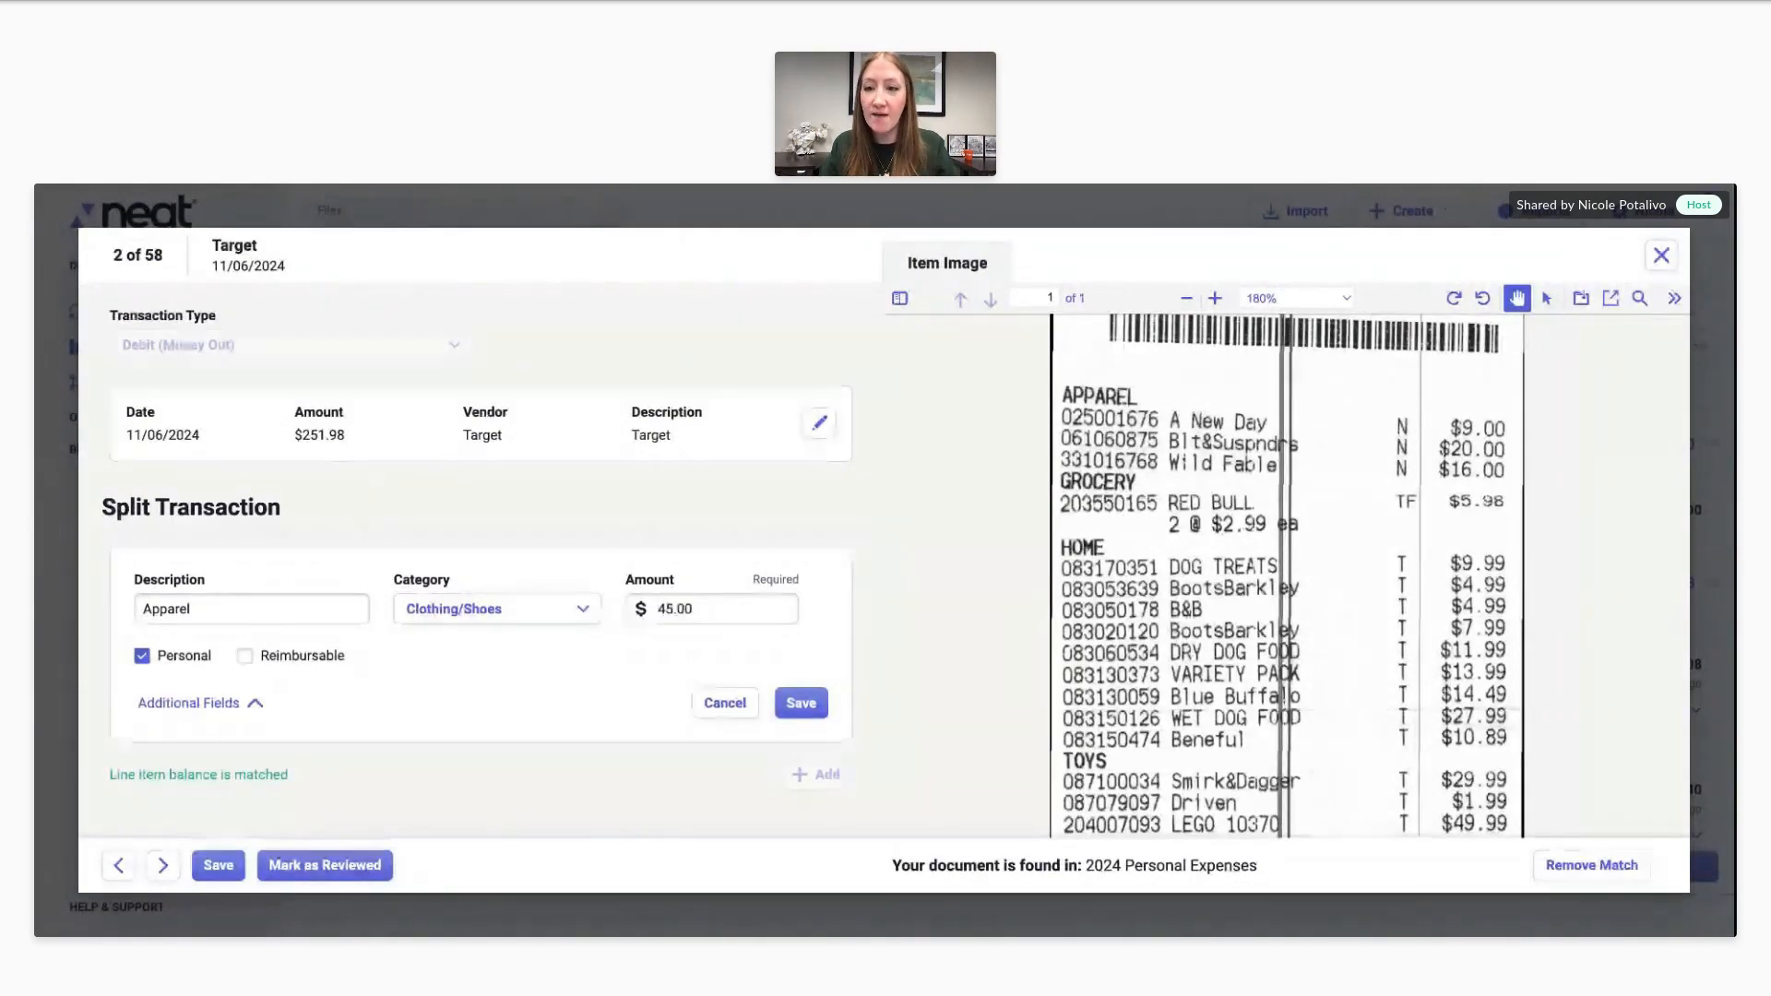
- Show the Apparel line item's additional fields and assign it to the Transactions Webinar project
{"action": "left_click", "coordinate": [207, 704]}
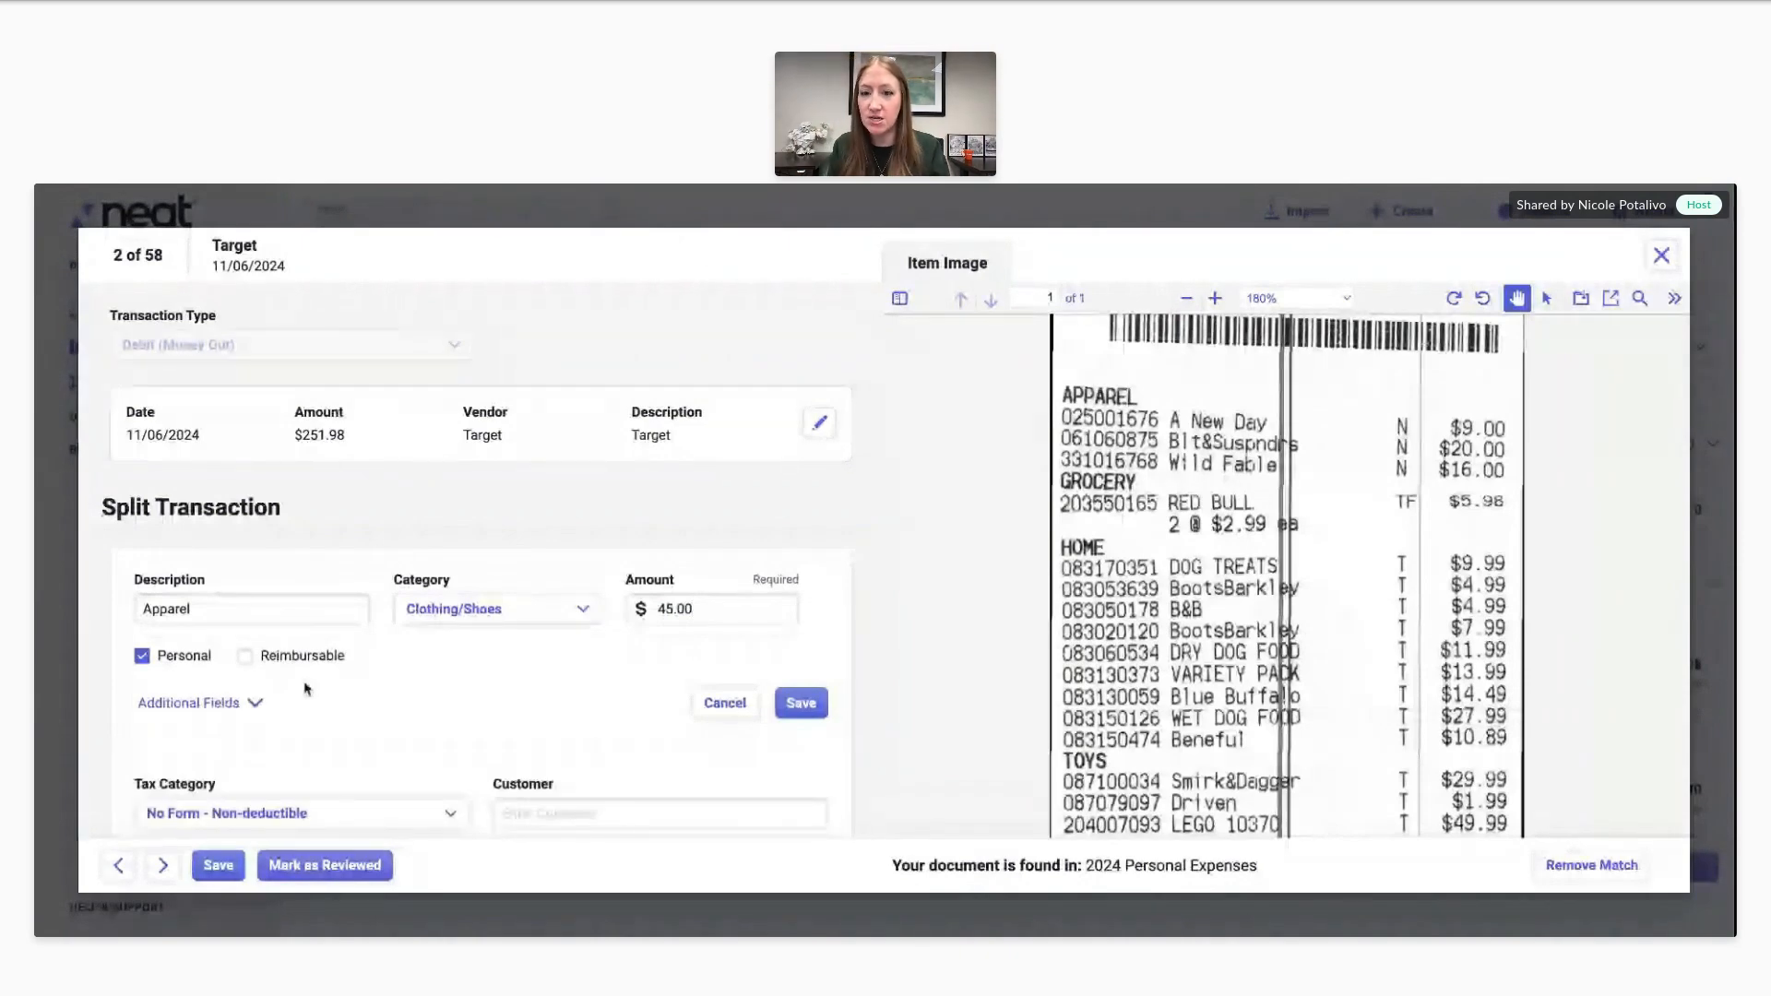
{"action": "scroll", "coordinate": [307, 689], "scroll_direction": "down", "scroll_amount": 3}
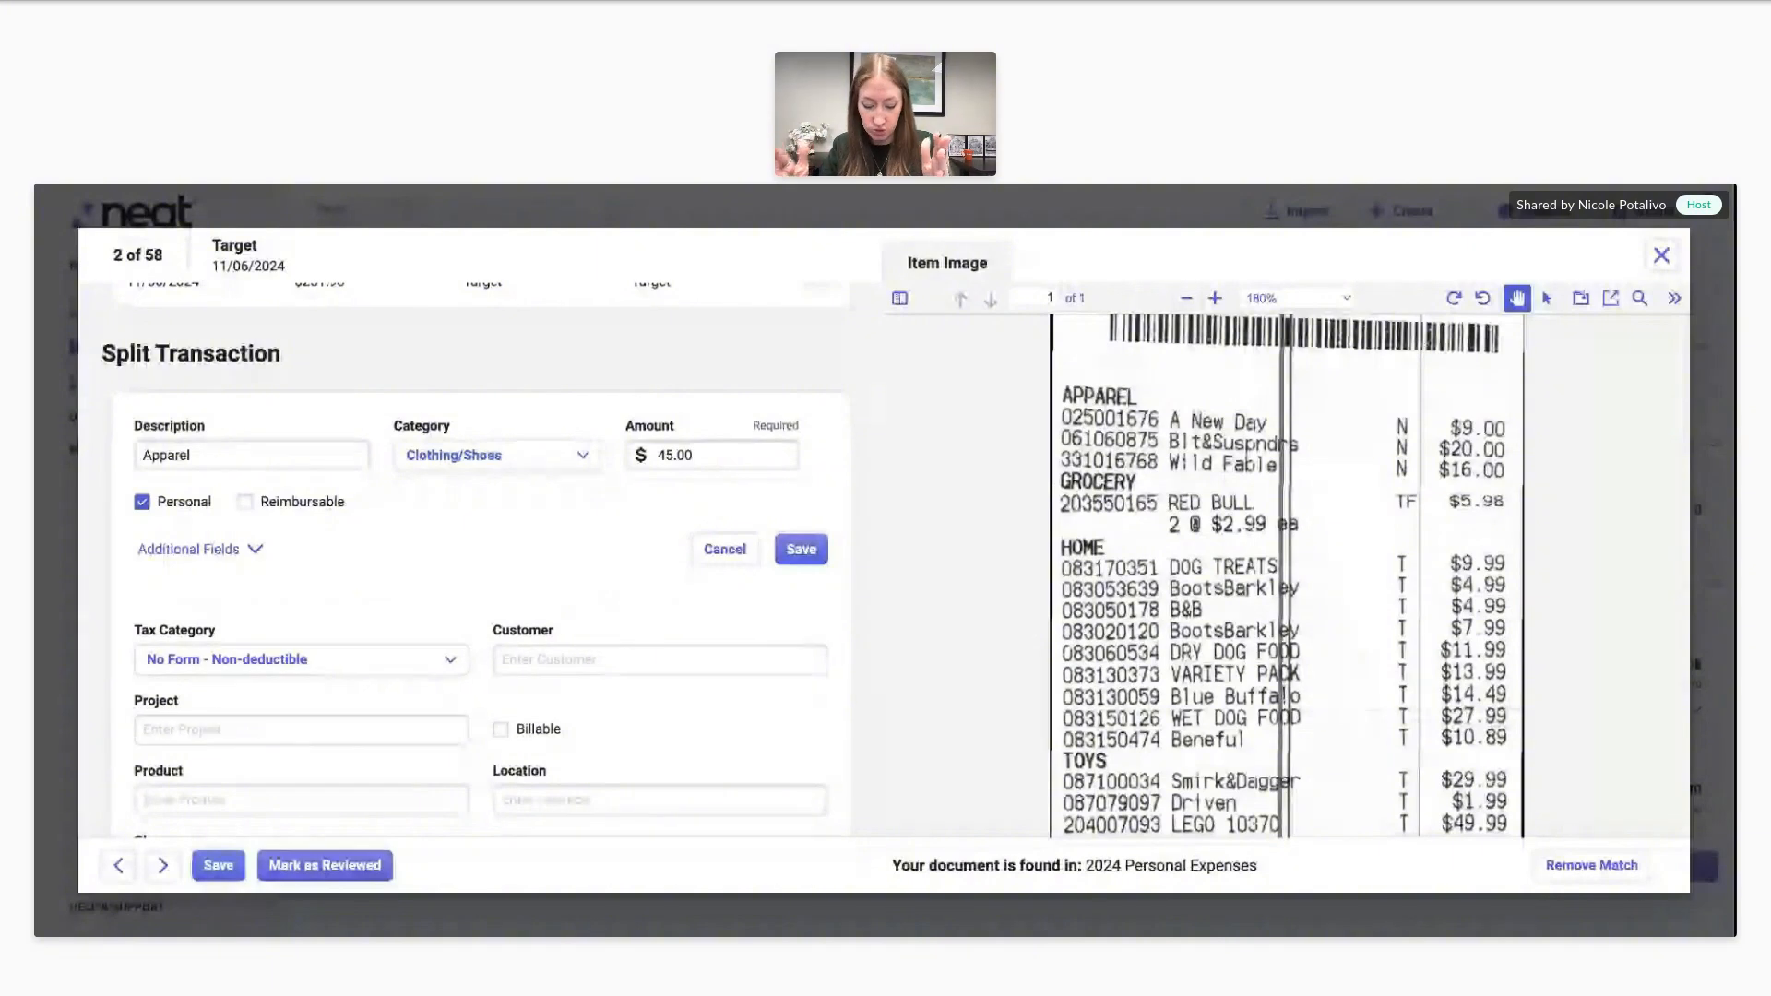
{"action": "scroll", "coordinate": [348, 660], "scroll_direction": "down", "scroll_amount": 2}
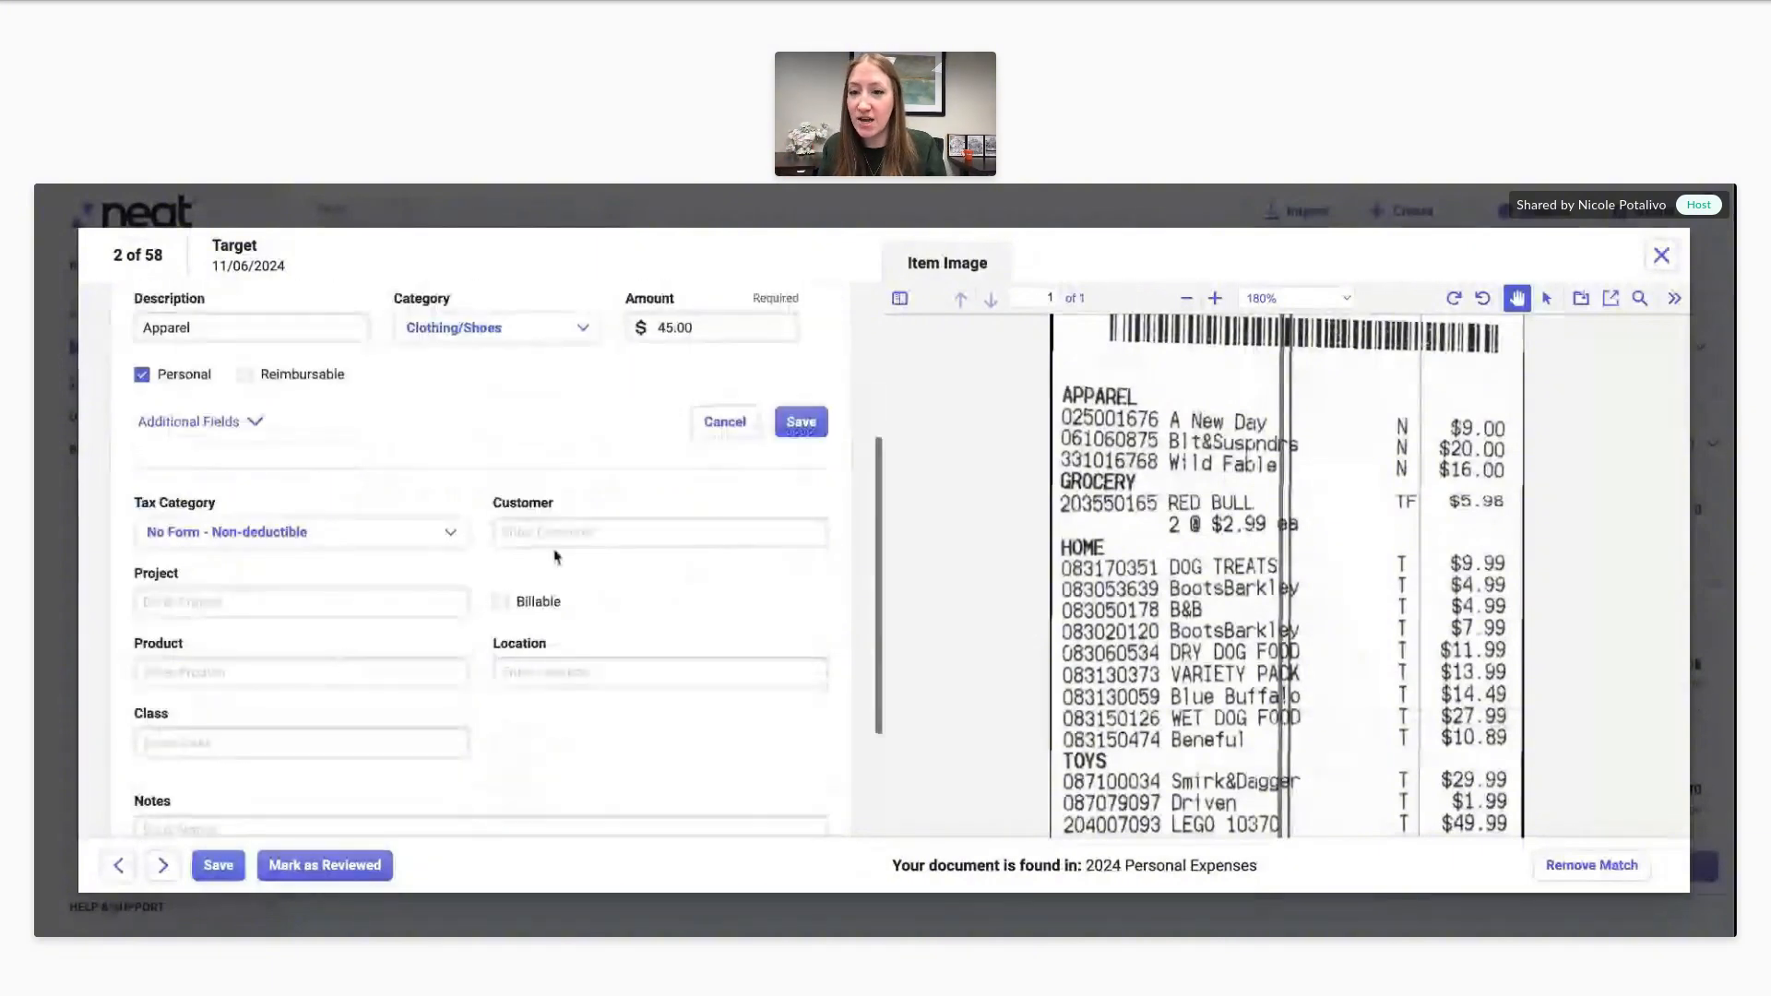
{"action": "left_click", "coordinate": [559, 535]}
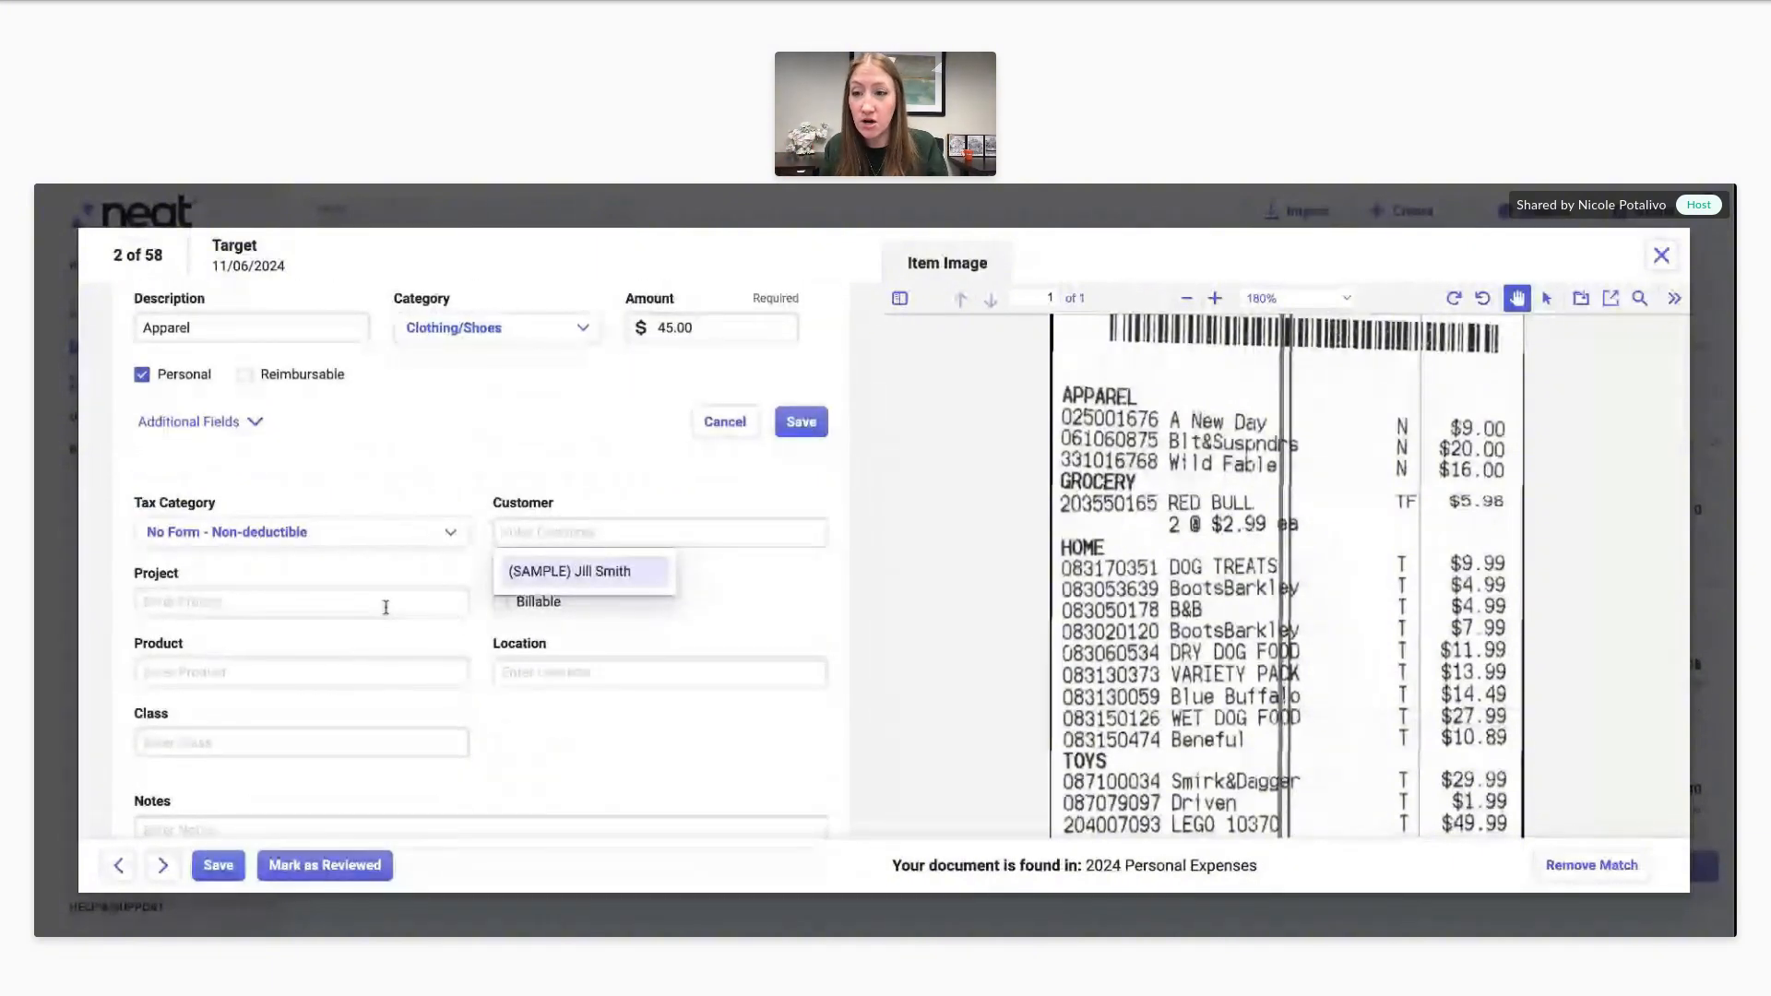
{"action": "left_click", "coordinate": [386, 607]}
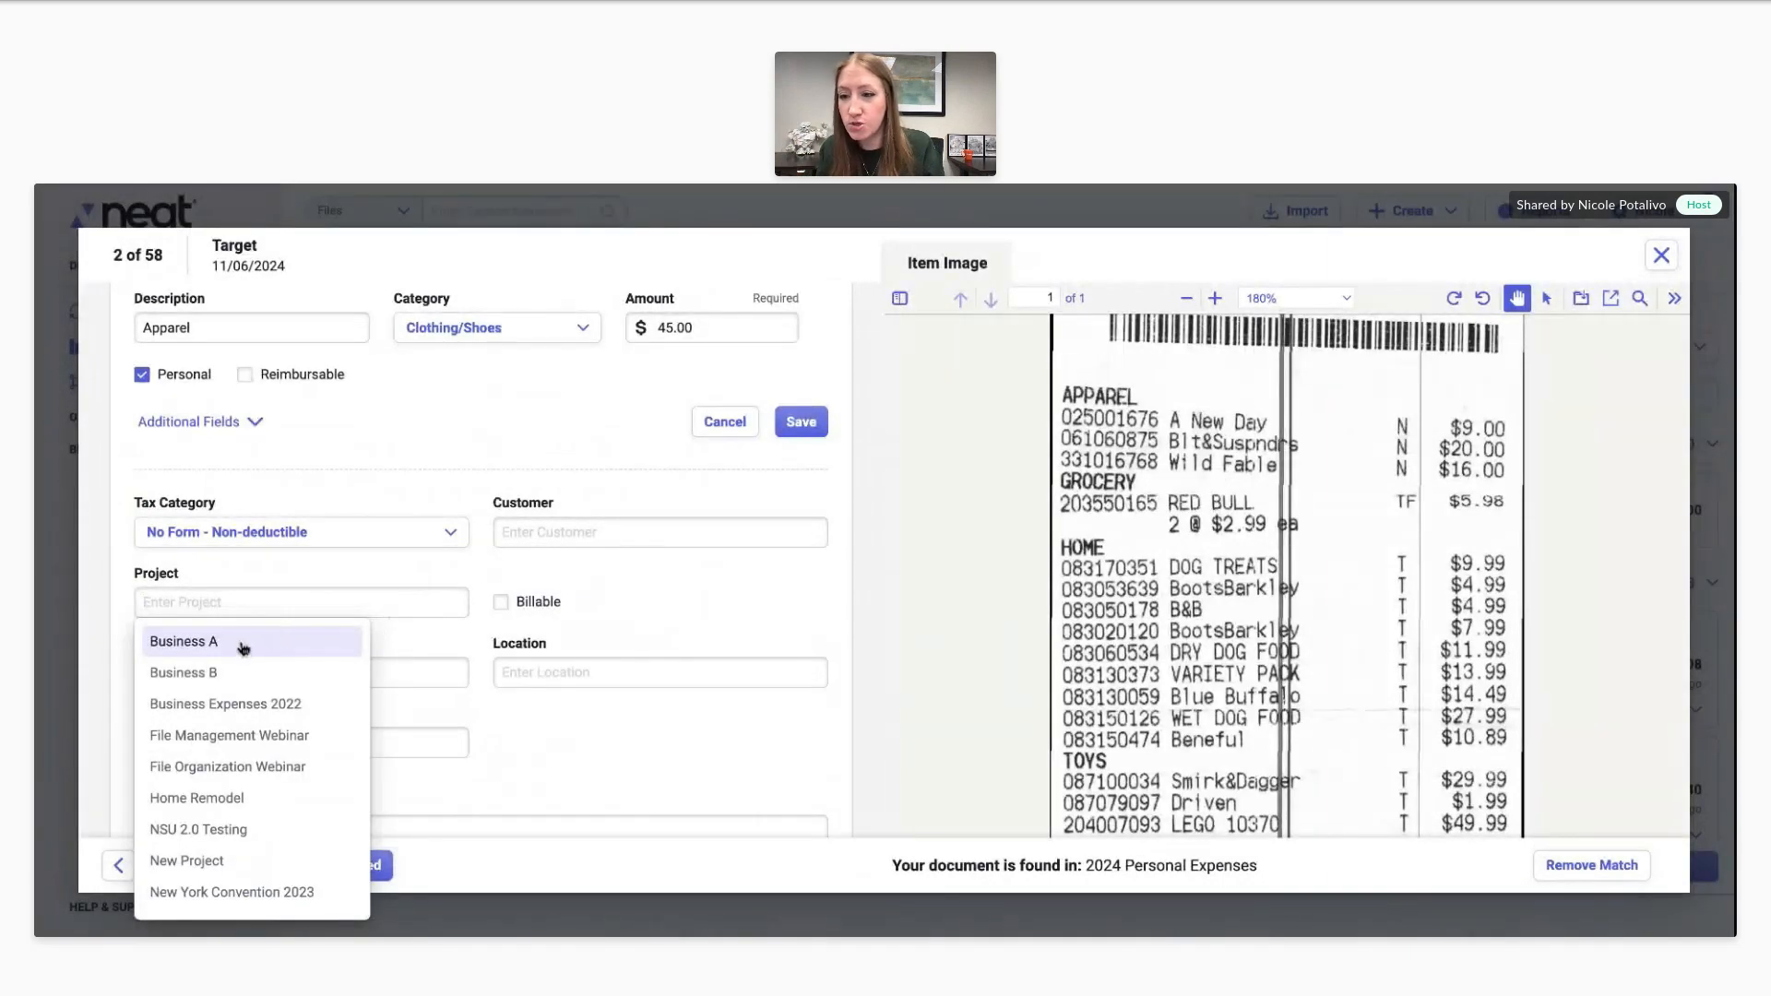
{"action": "scroll", "coordinate": [235, 865], "scroll_direction": "down", "scroll_amount": 3}
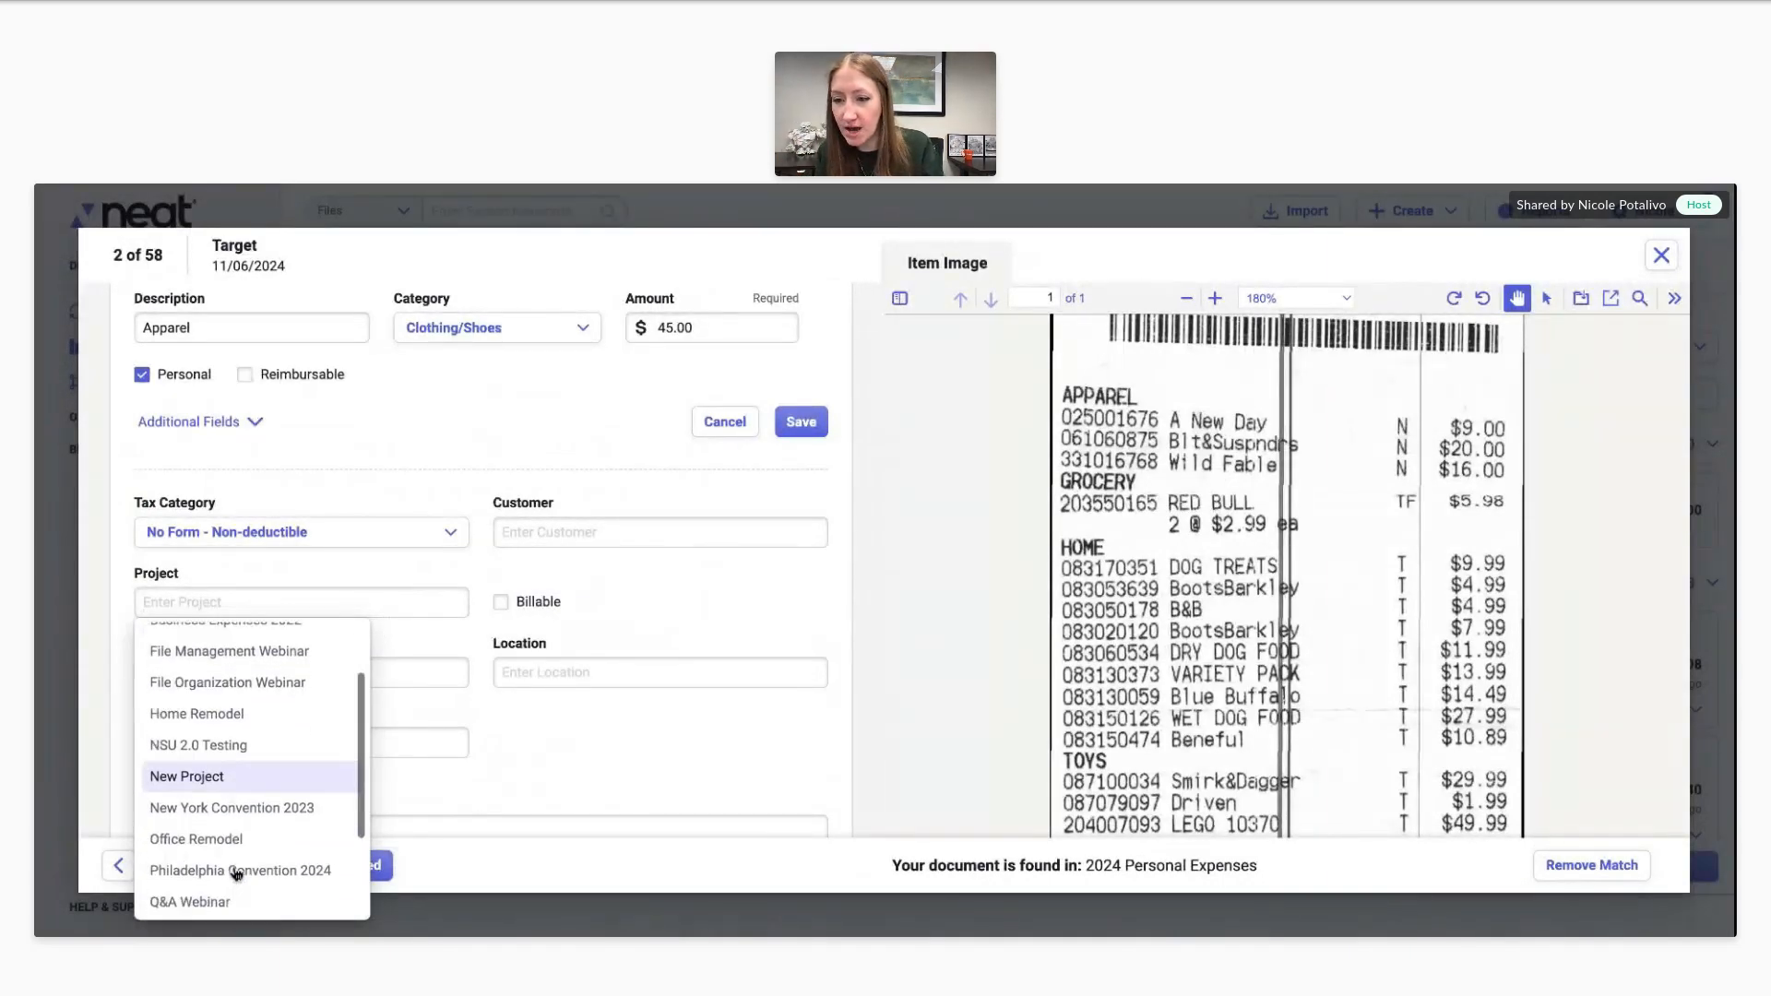
{"action": "scroll", "coordinate": [236, 873], "scroll_direction": "down", "scroll_amount": 2}
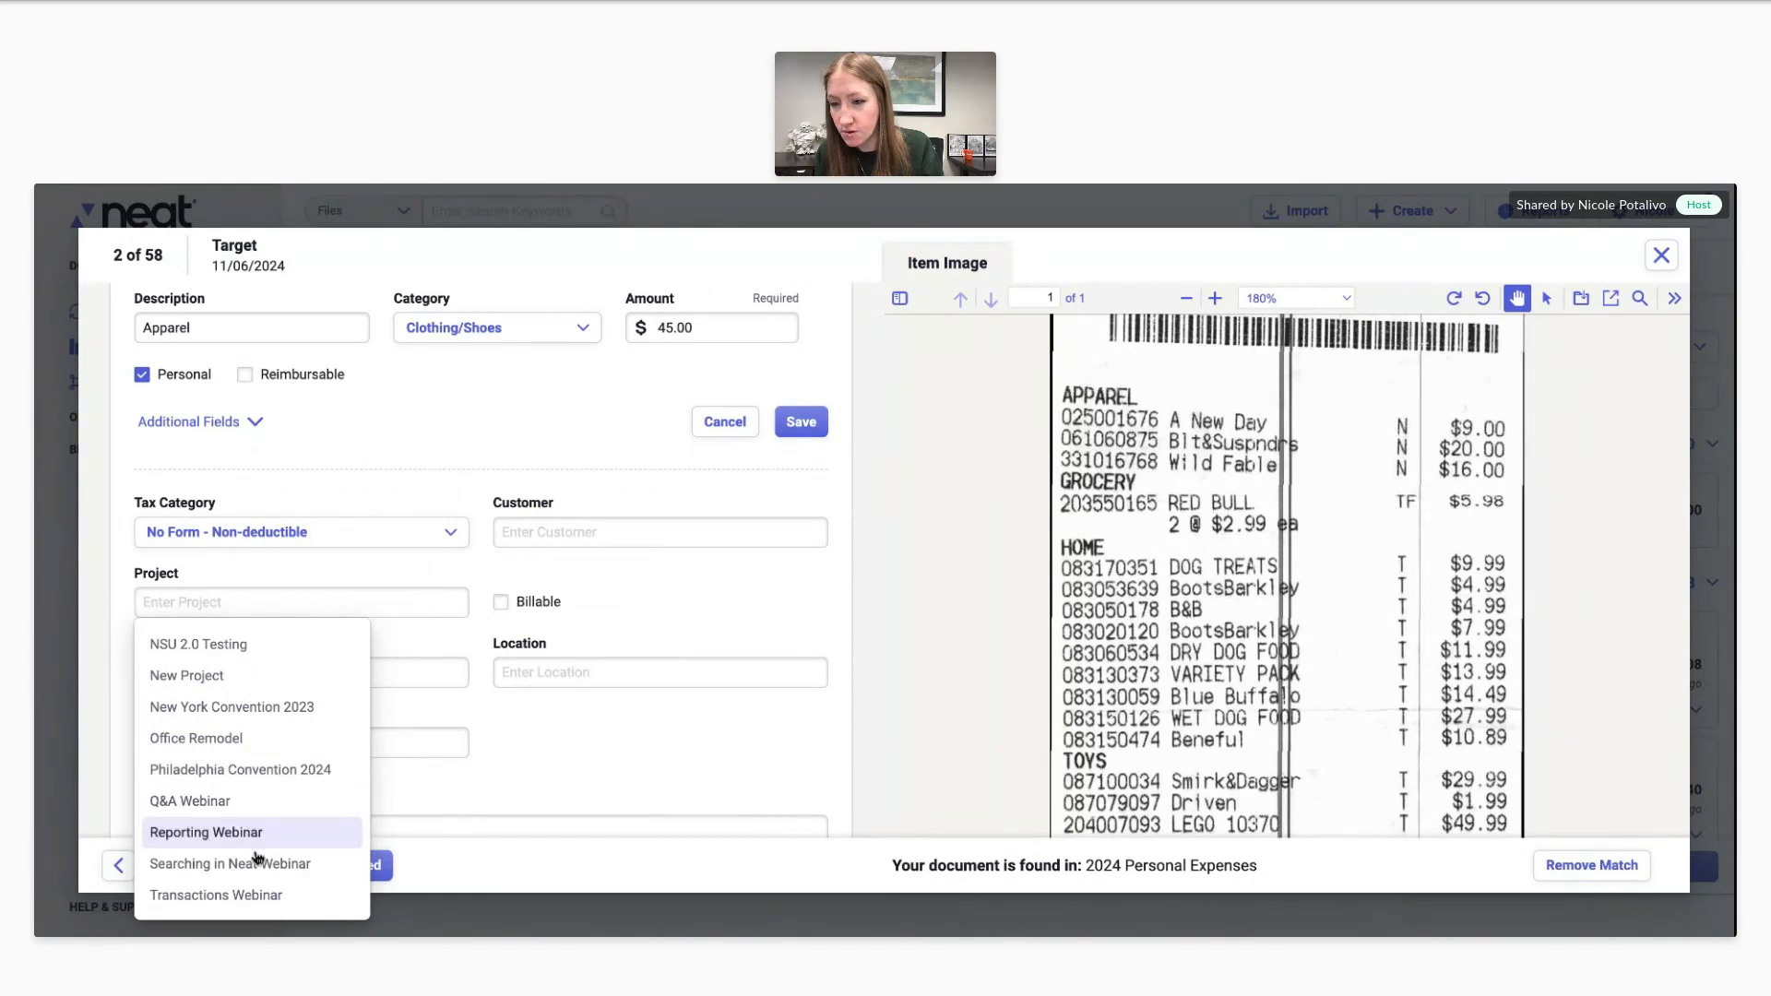
{"action": "scroll", "coordinate": [258, 862], "scroll_direction": "down", "scroll_amount": 1}
{"action": "left_click", "coordinate": [254, 853]}
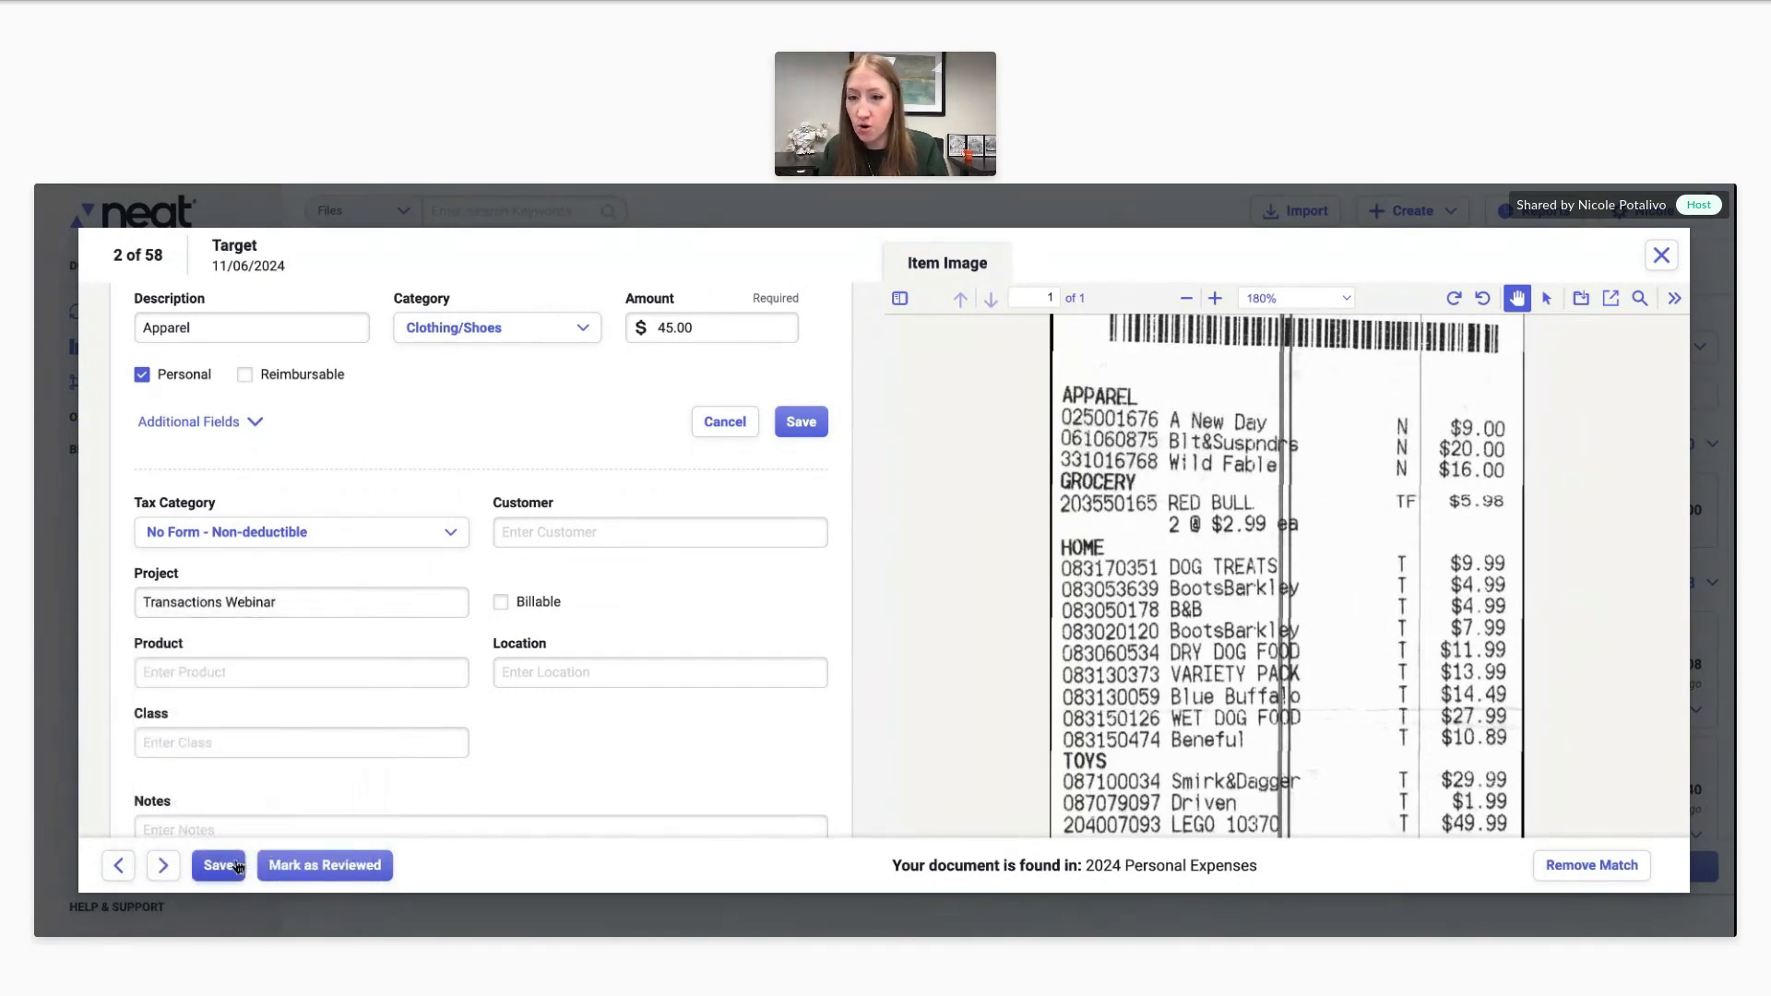
- Set the Apparel line item's location to the first listed street address, enter "Some notes" as its notes, and save the line item
{"action": "left_click", "coordinate": [571, 673]}
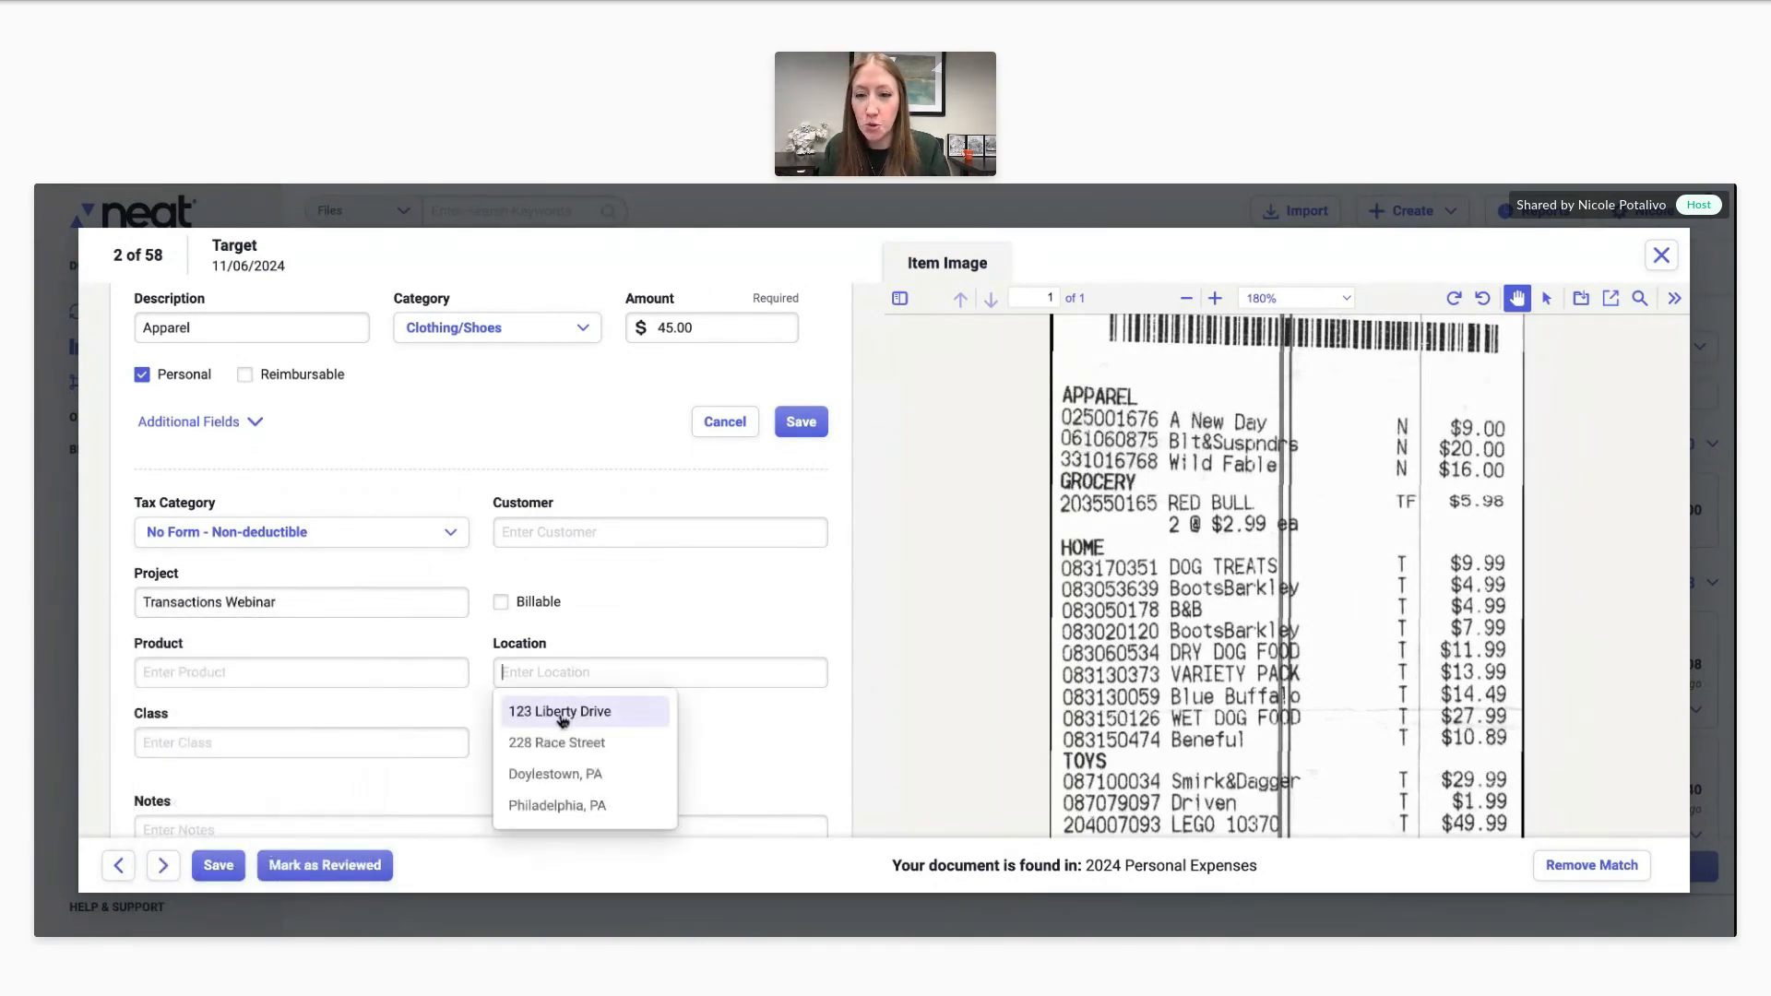
{"action": "left_click", "coordinate": [561, 712]}
{"action": "scroll", "coordinate": [553, 729], "scroll_direction": "down", "scroll_amount": 1}
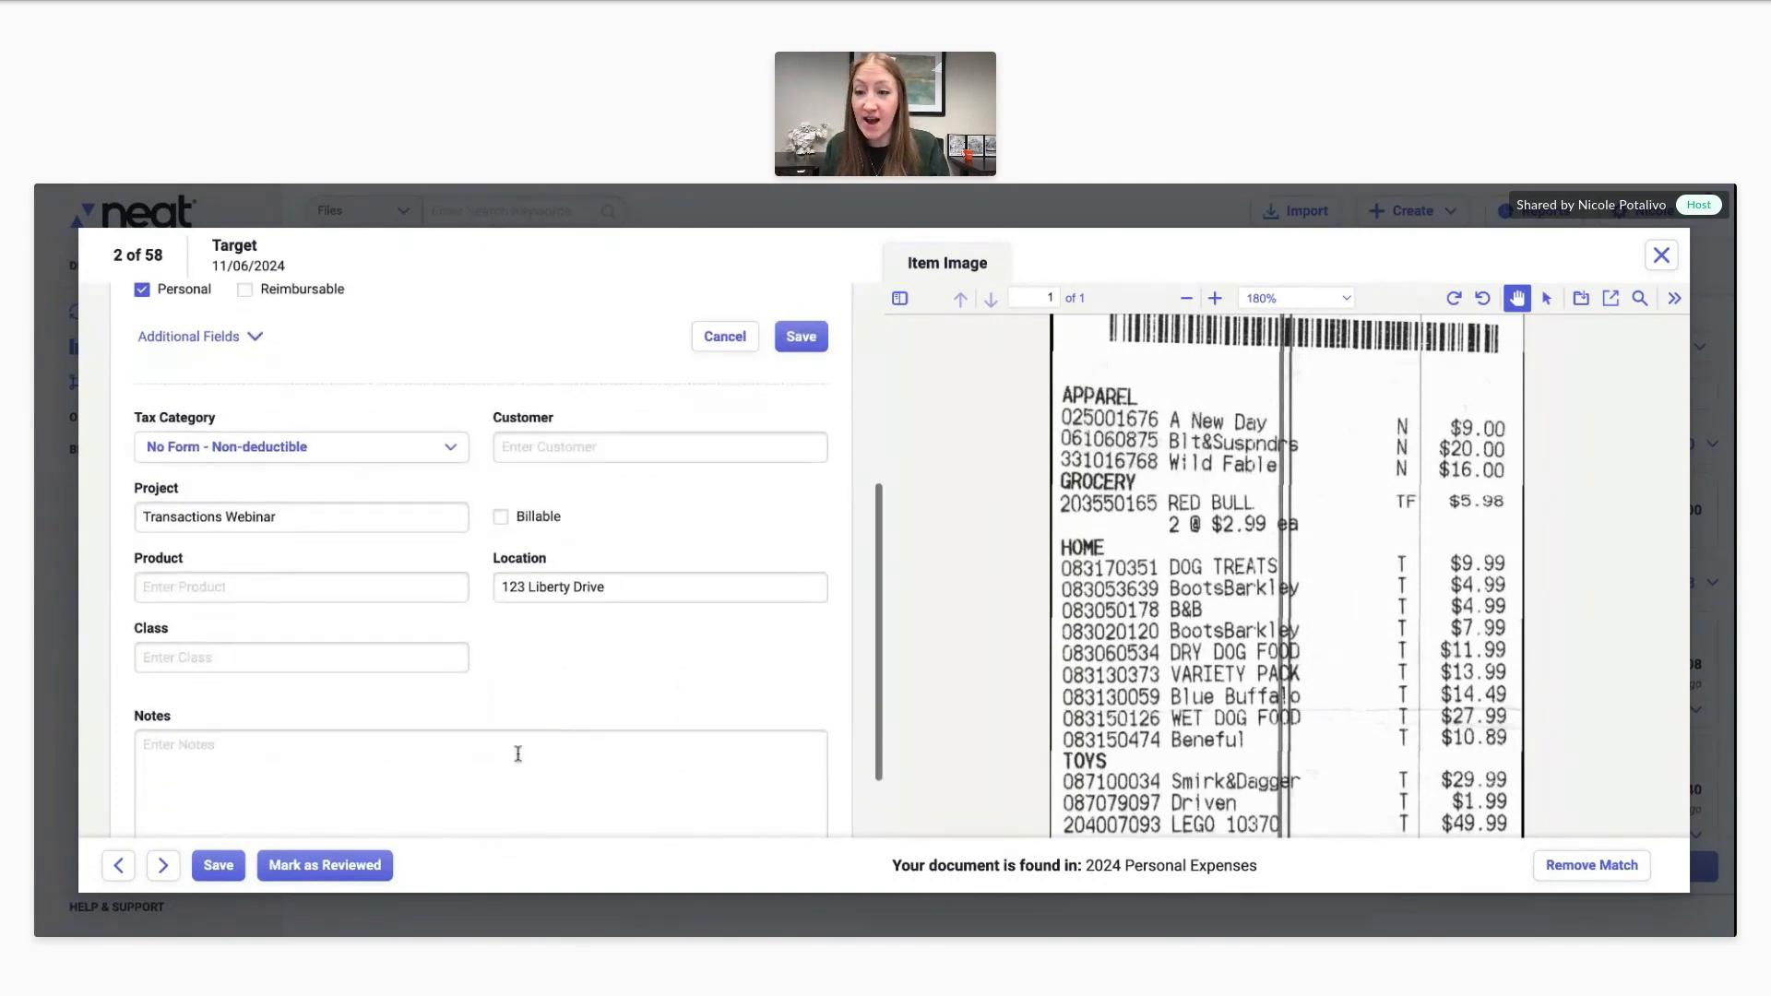
{"action": "left_click", "coordinate": [482, 764]}
{"action": "type", "text": "Some "}
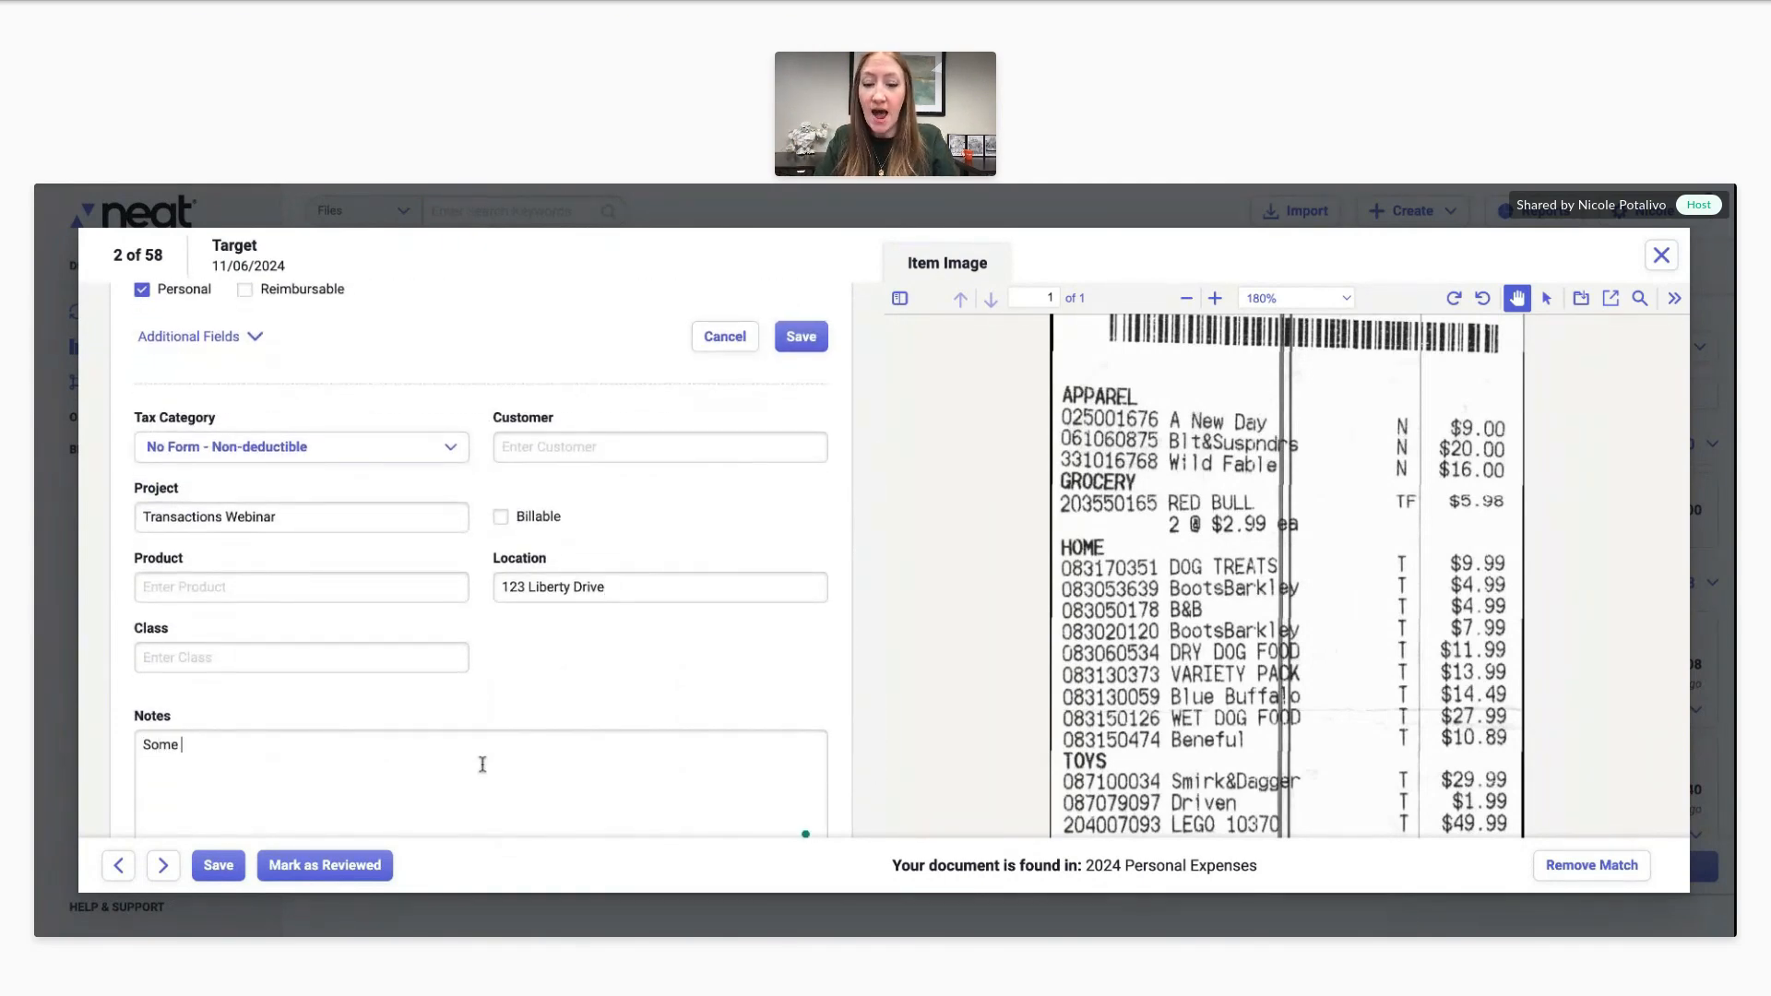
{"action": "type", "text": "notes"}
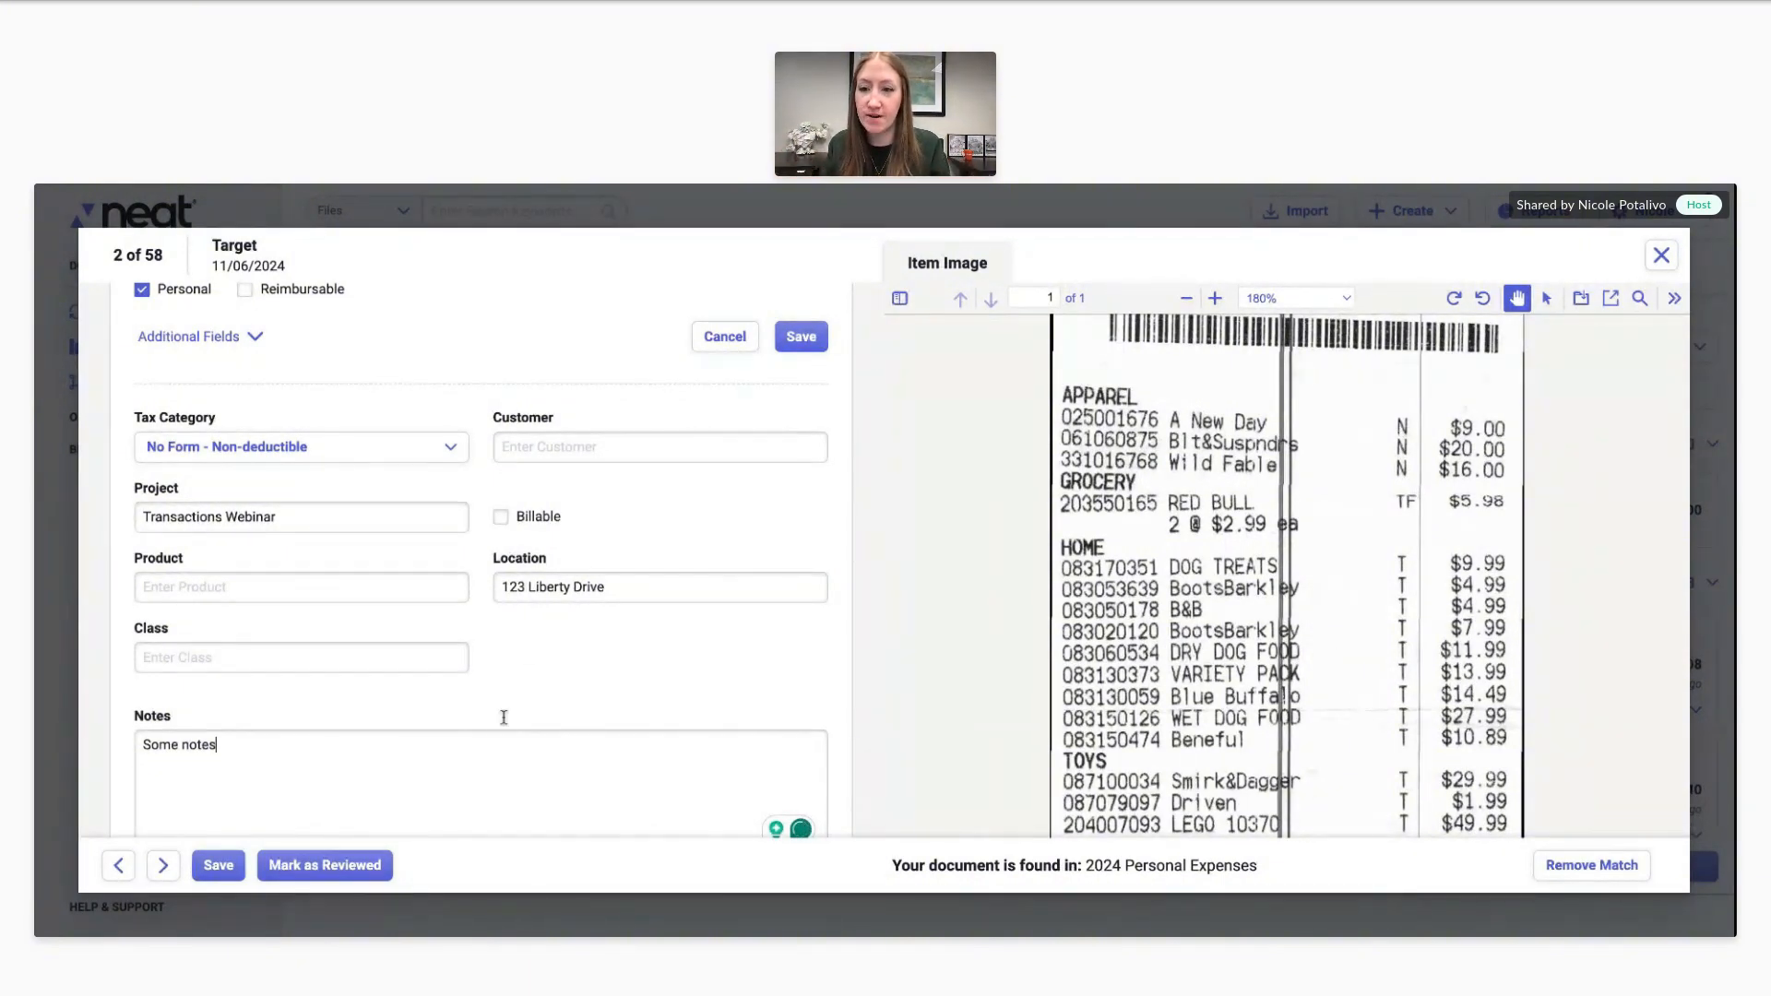
{"action": "scroll", "coordinate": [644, 581], "scroll_direction": "up", "scroll_amount": 3}
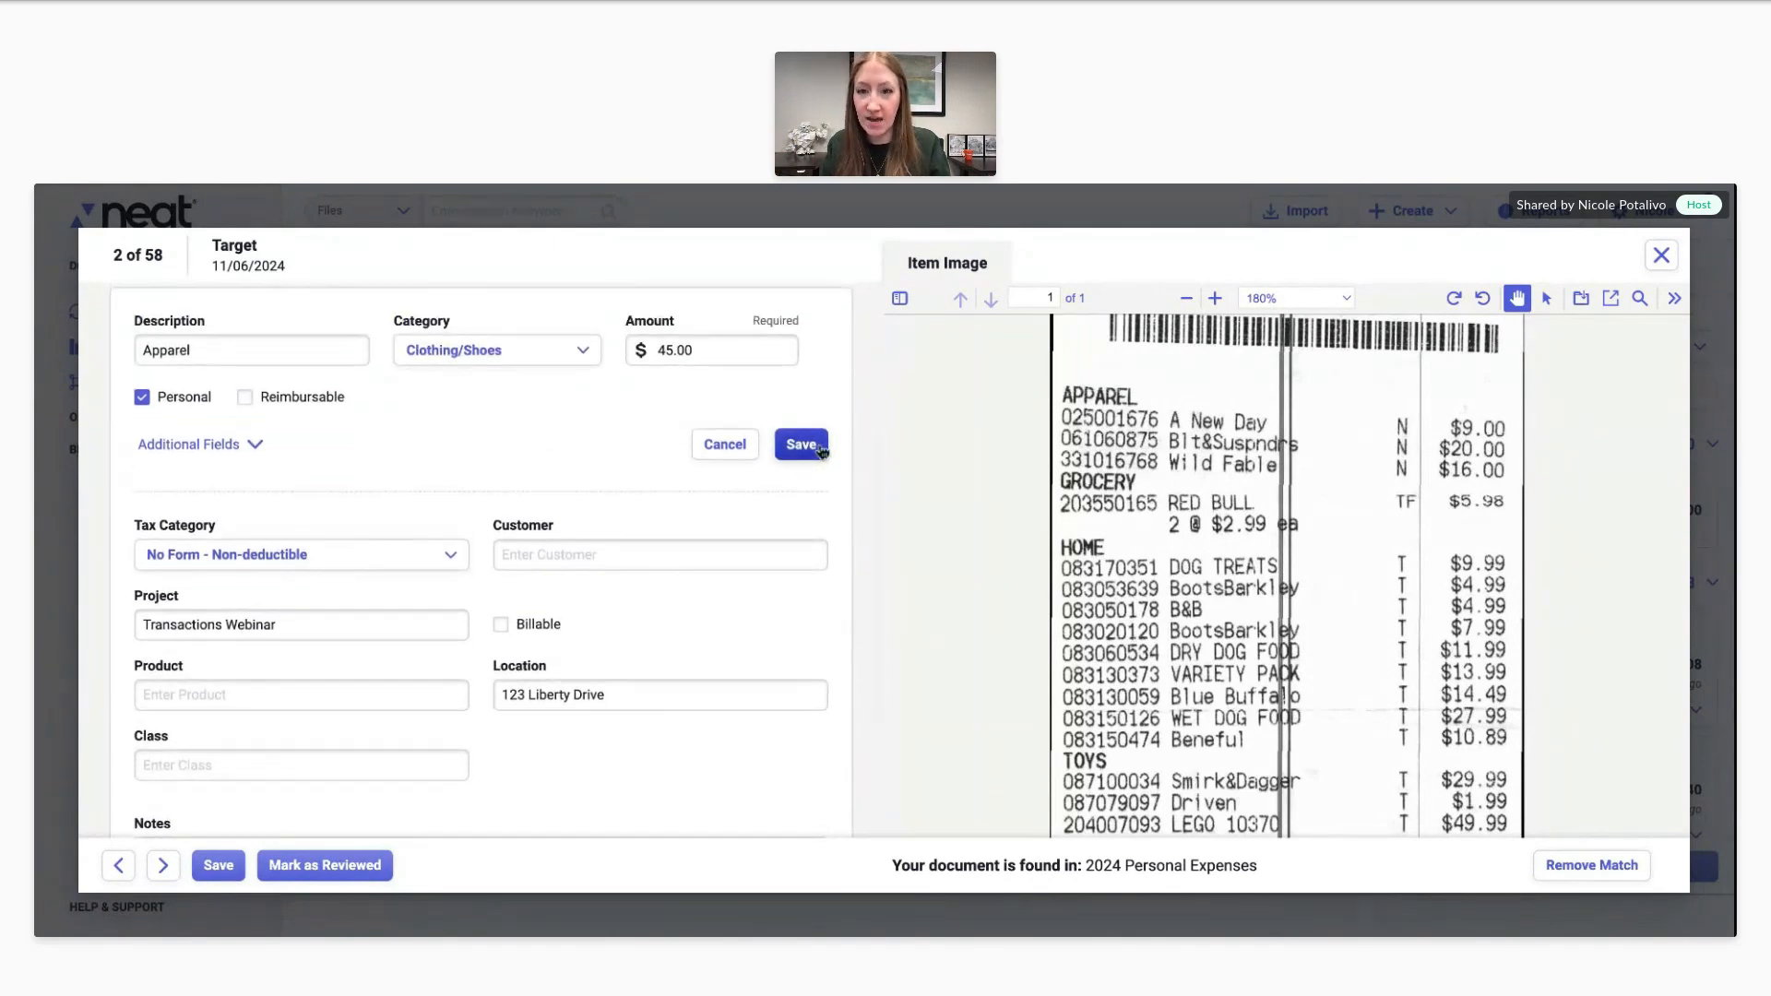
{"action": "left_click", "coordinate": [801, 445]}
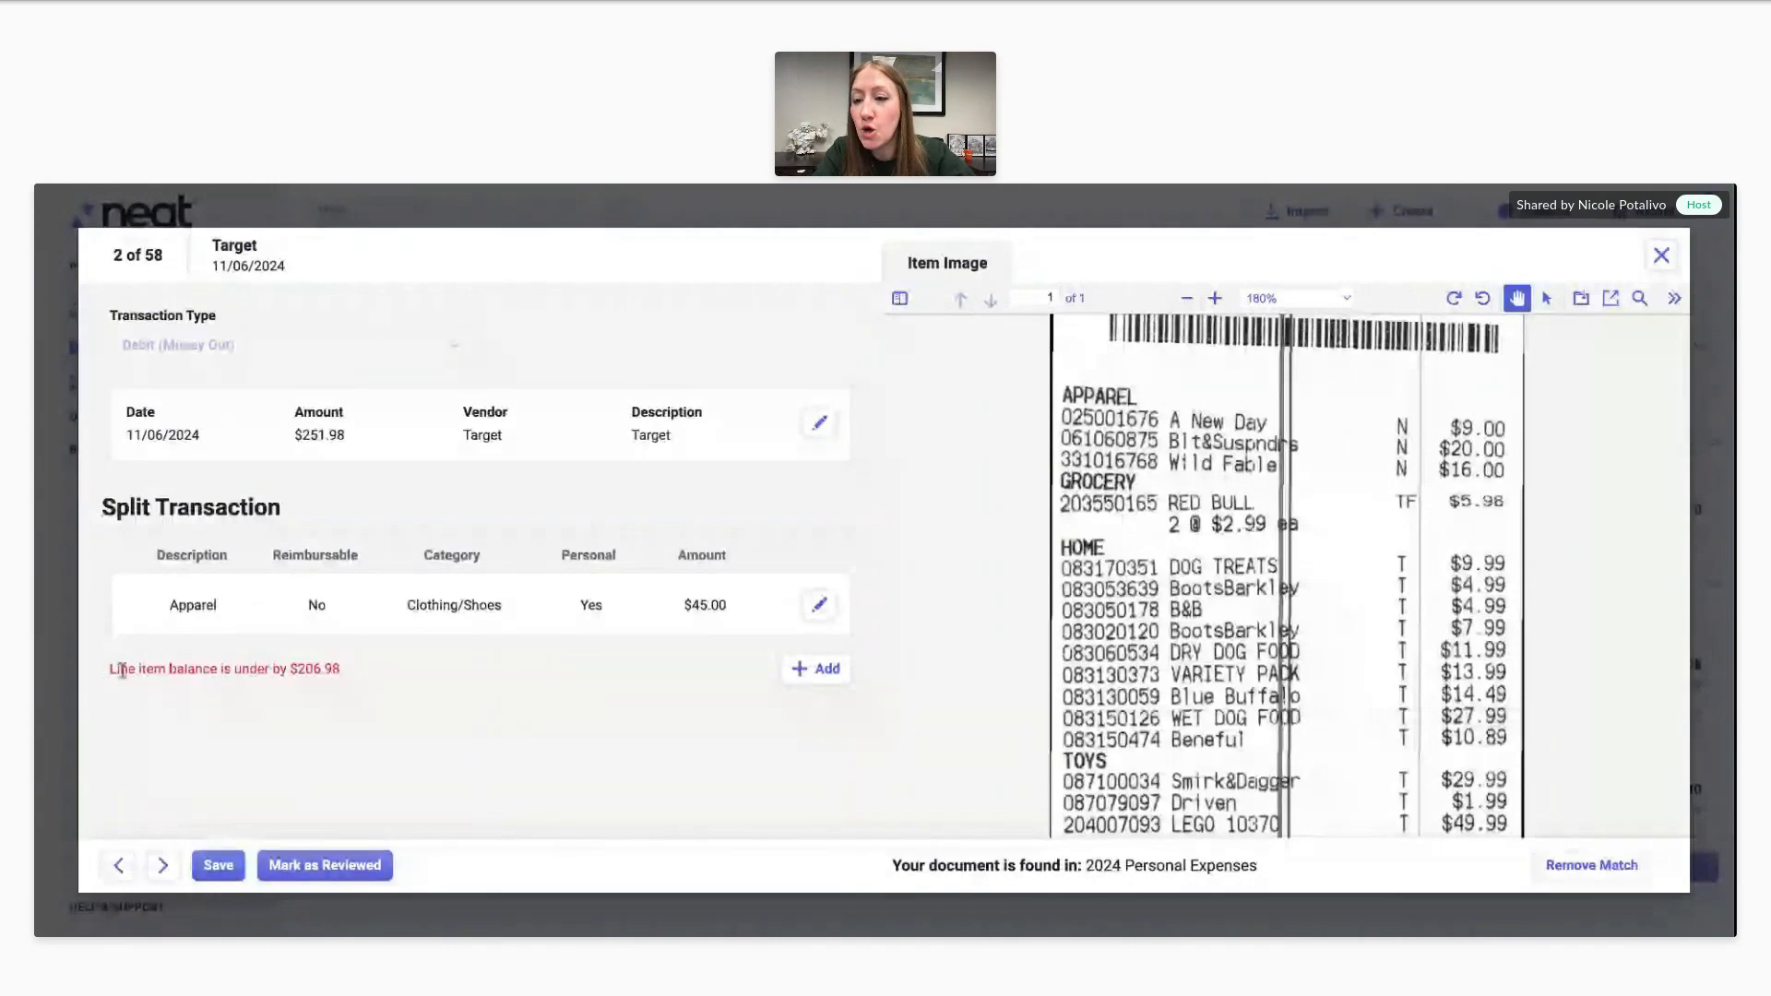
- Check the line item balance message and try to save the transaction with only the Apparel line item
{"action": "left_click_drag", "start_coordinate": [119, 669], "coordinate": [339, 669]}
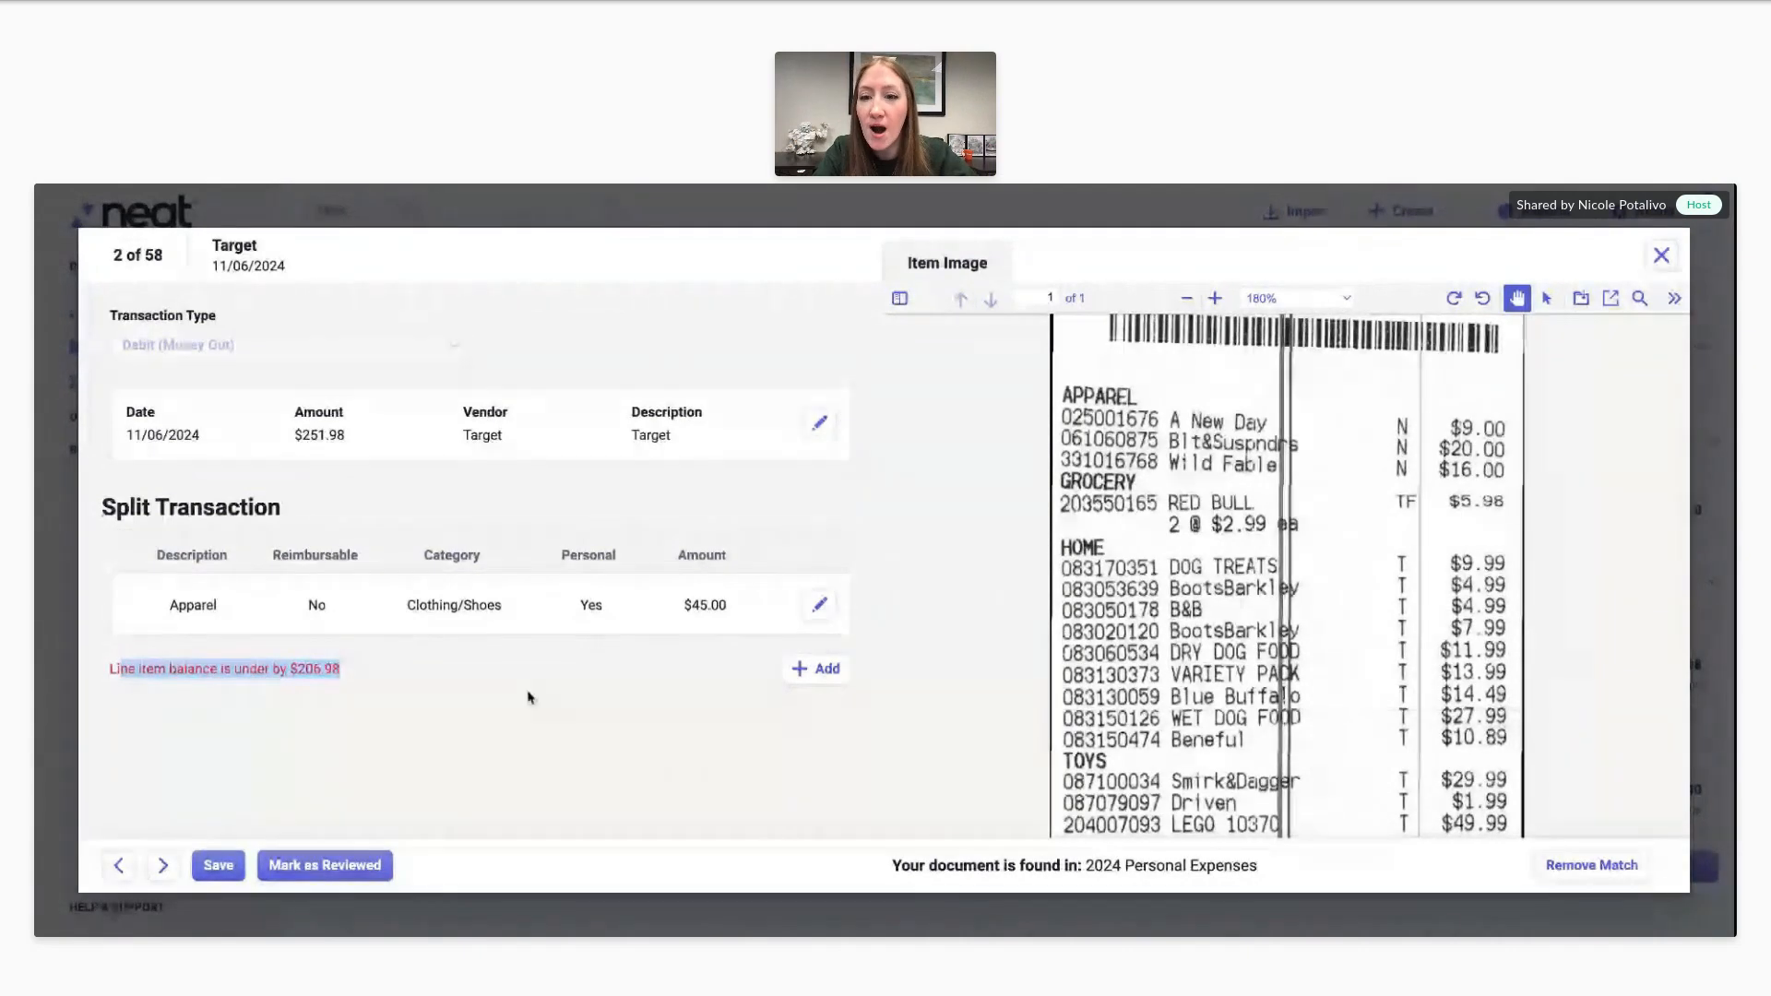
{"action": "left_click", "coordinate": [219, 858]}
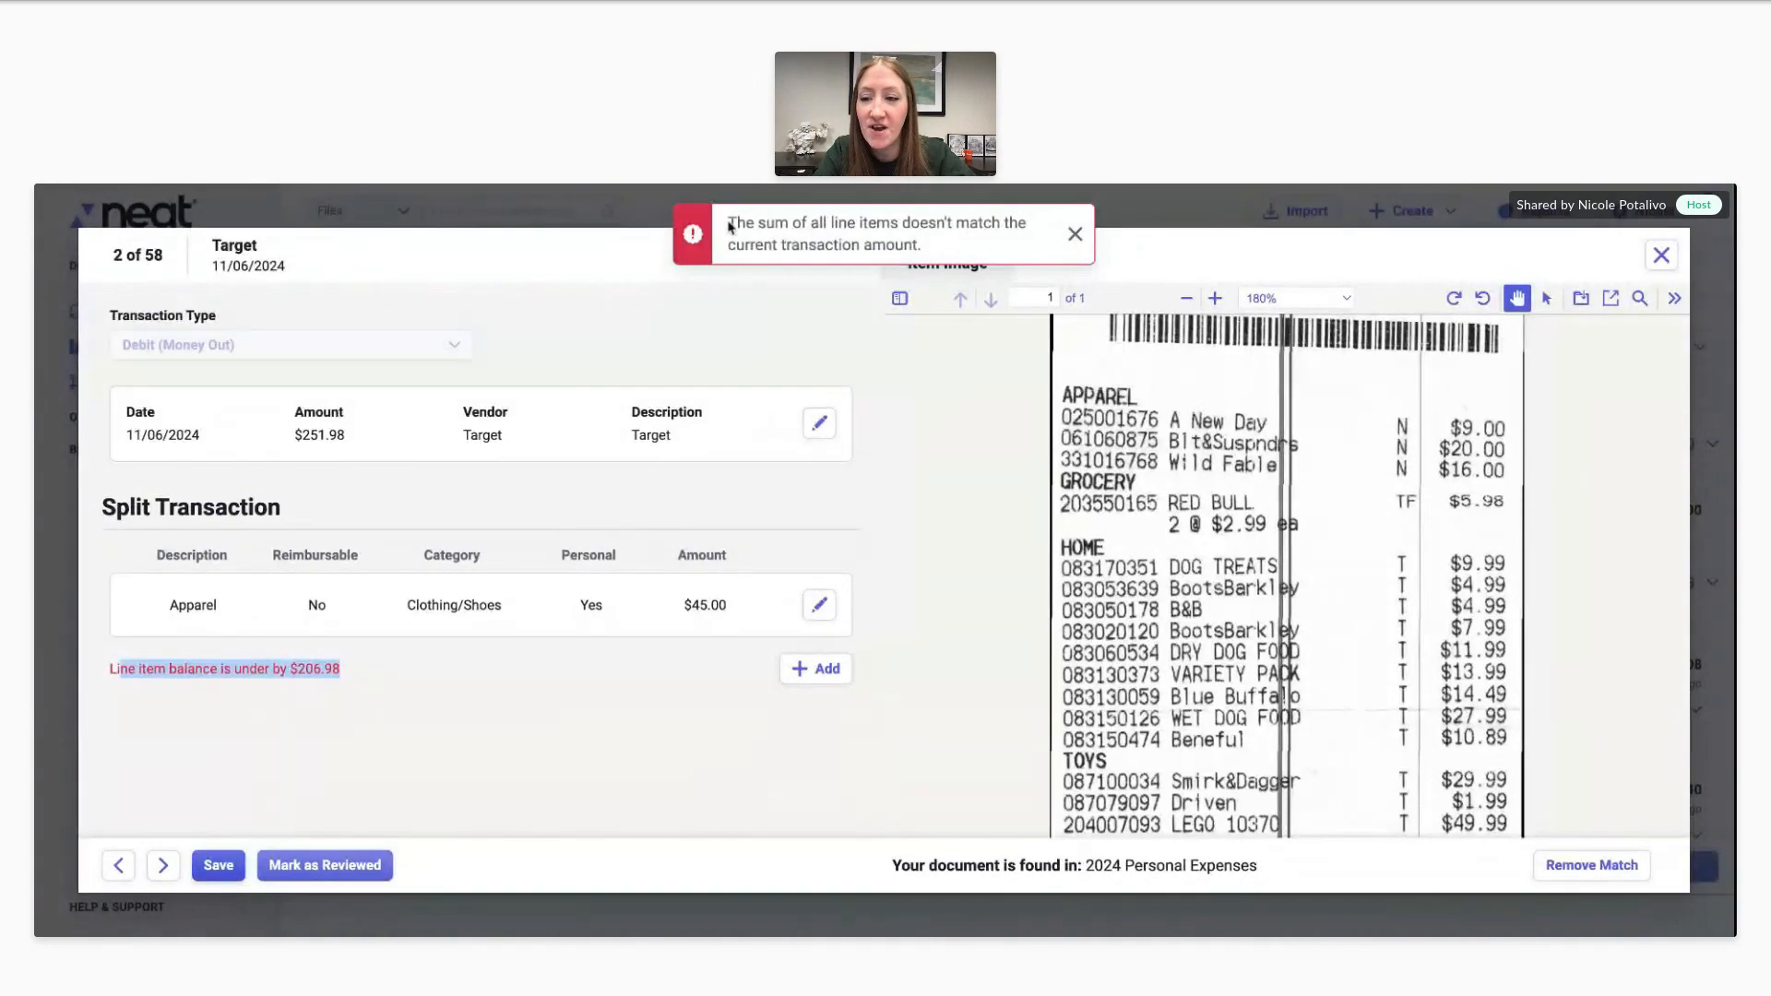
- Add a second line item to the split with the description Grocery and the category Groceries
{"action": "left_click", "coordinate": [266, 673]}
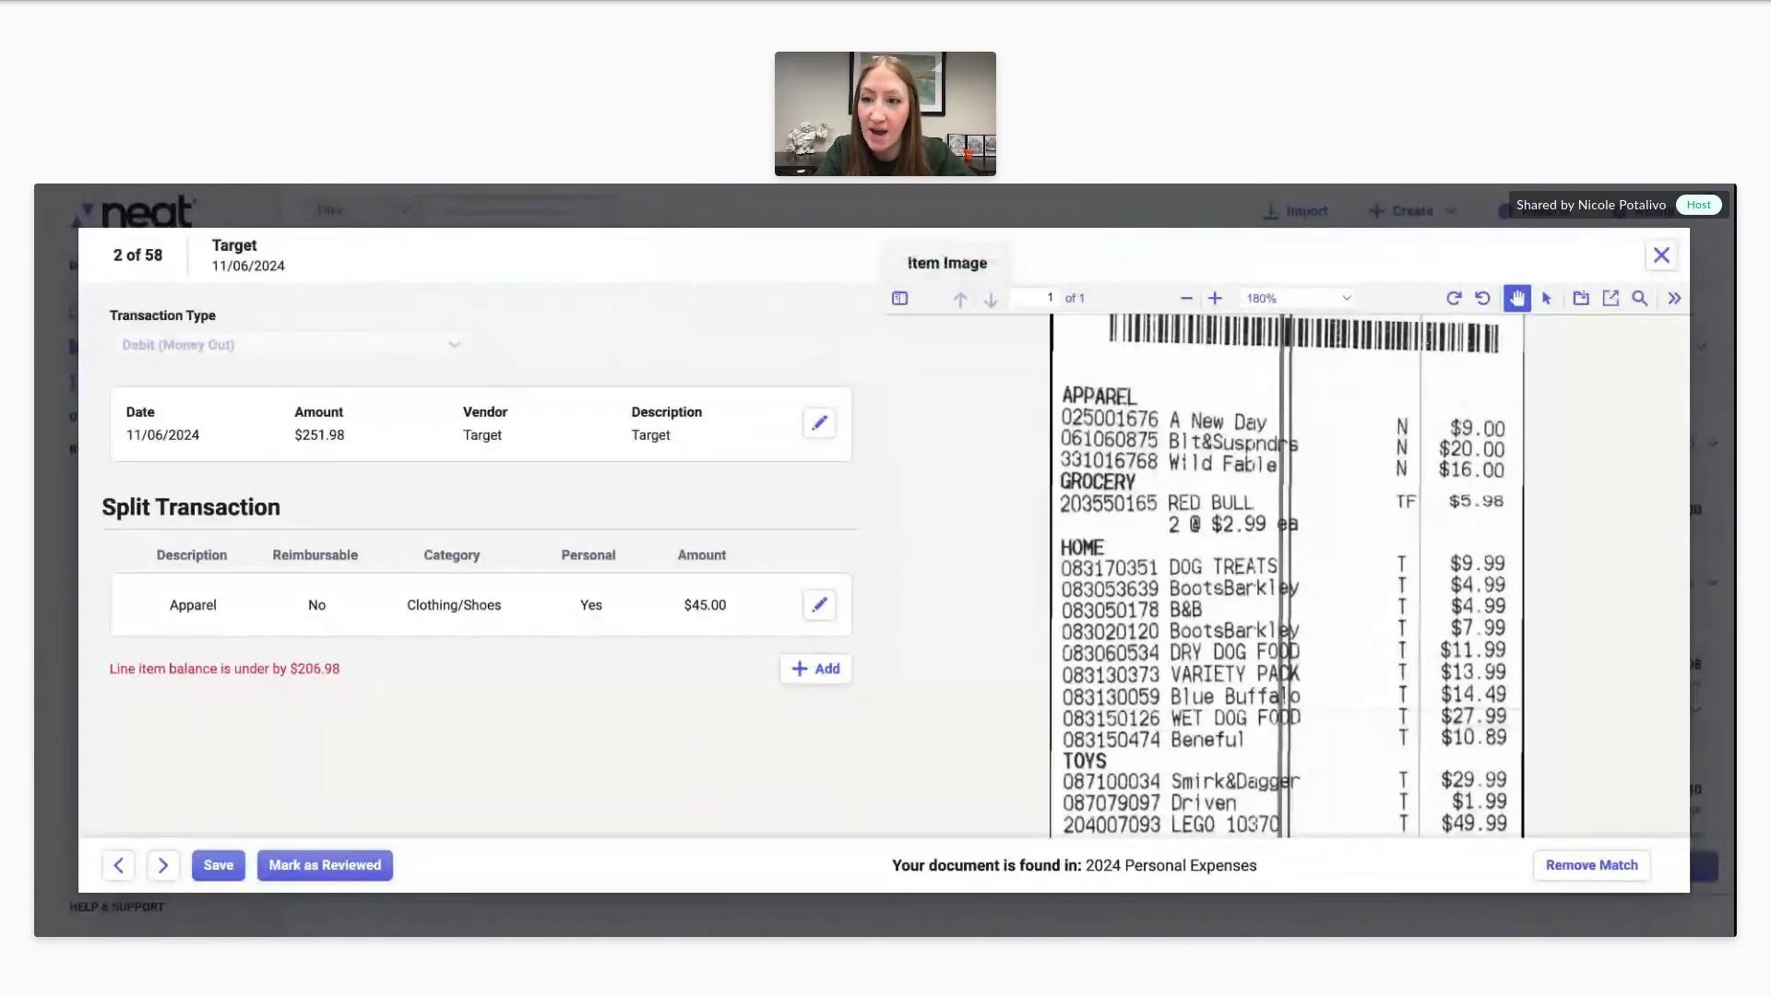
{"action": "left_click", "coordinate": [811, 669]}
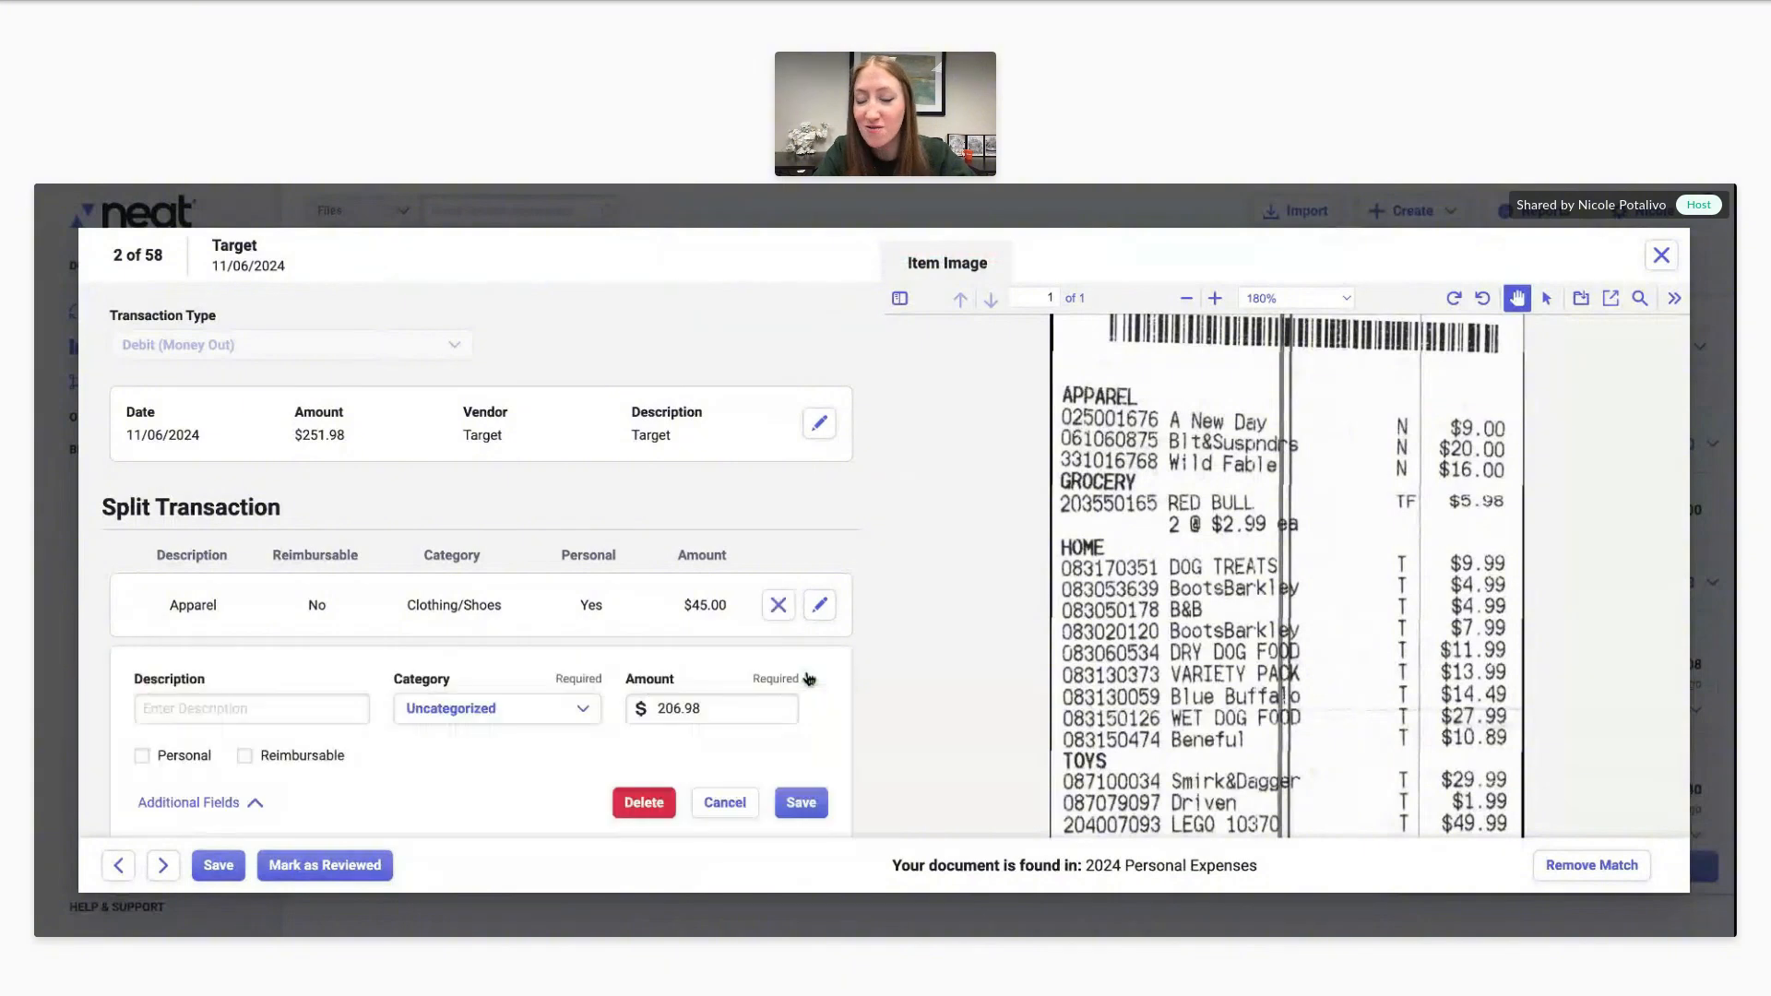
{"action": "scroll", "coordinate": [808, 679], "scroll_direction": "down", "scroll_amount": 1}
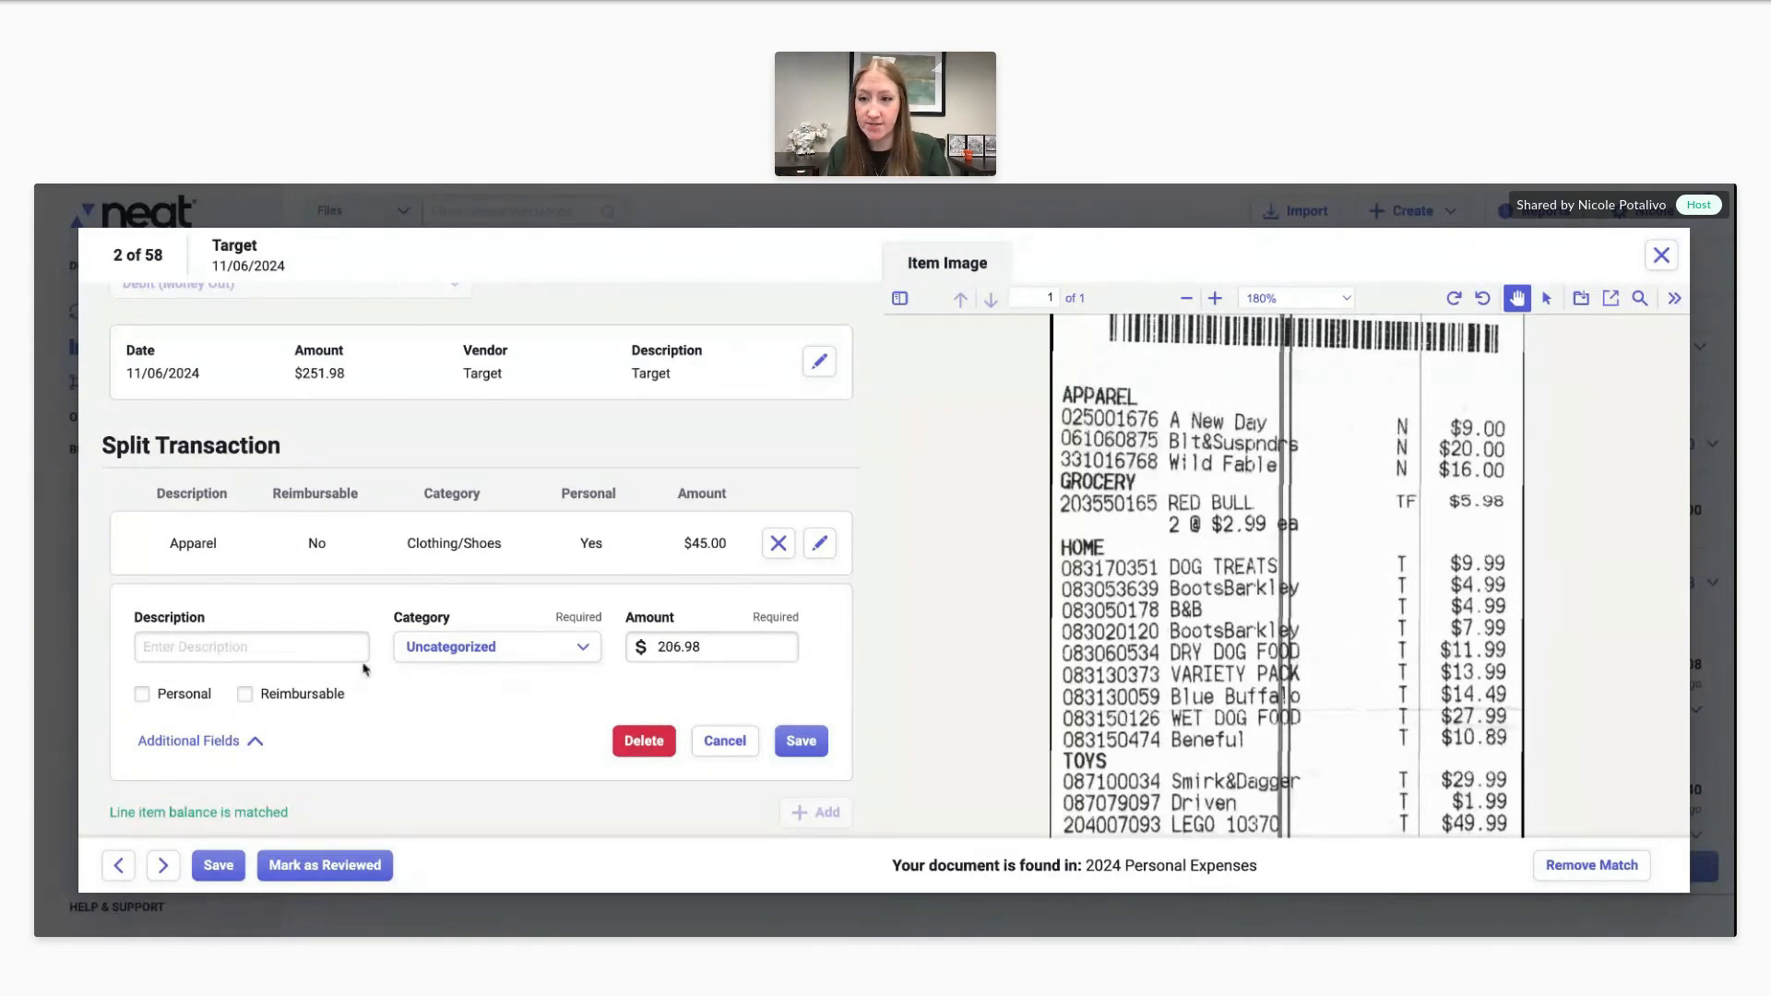
{"action": "left_click", "coordinate": [320, 645]}
{"action": "type", "text": "Gr"}
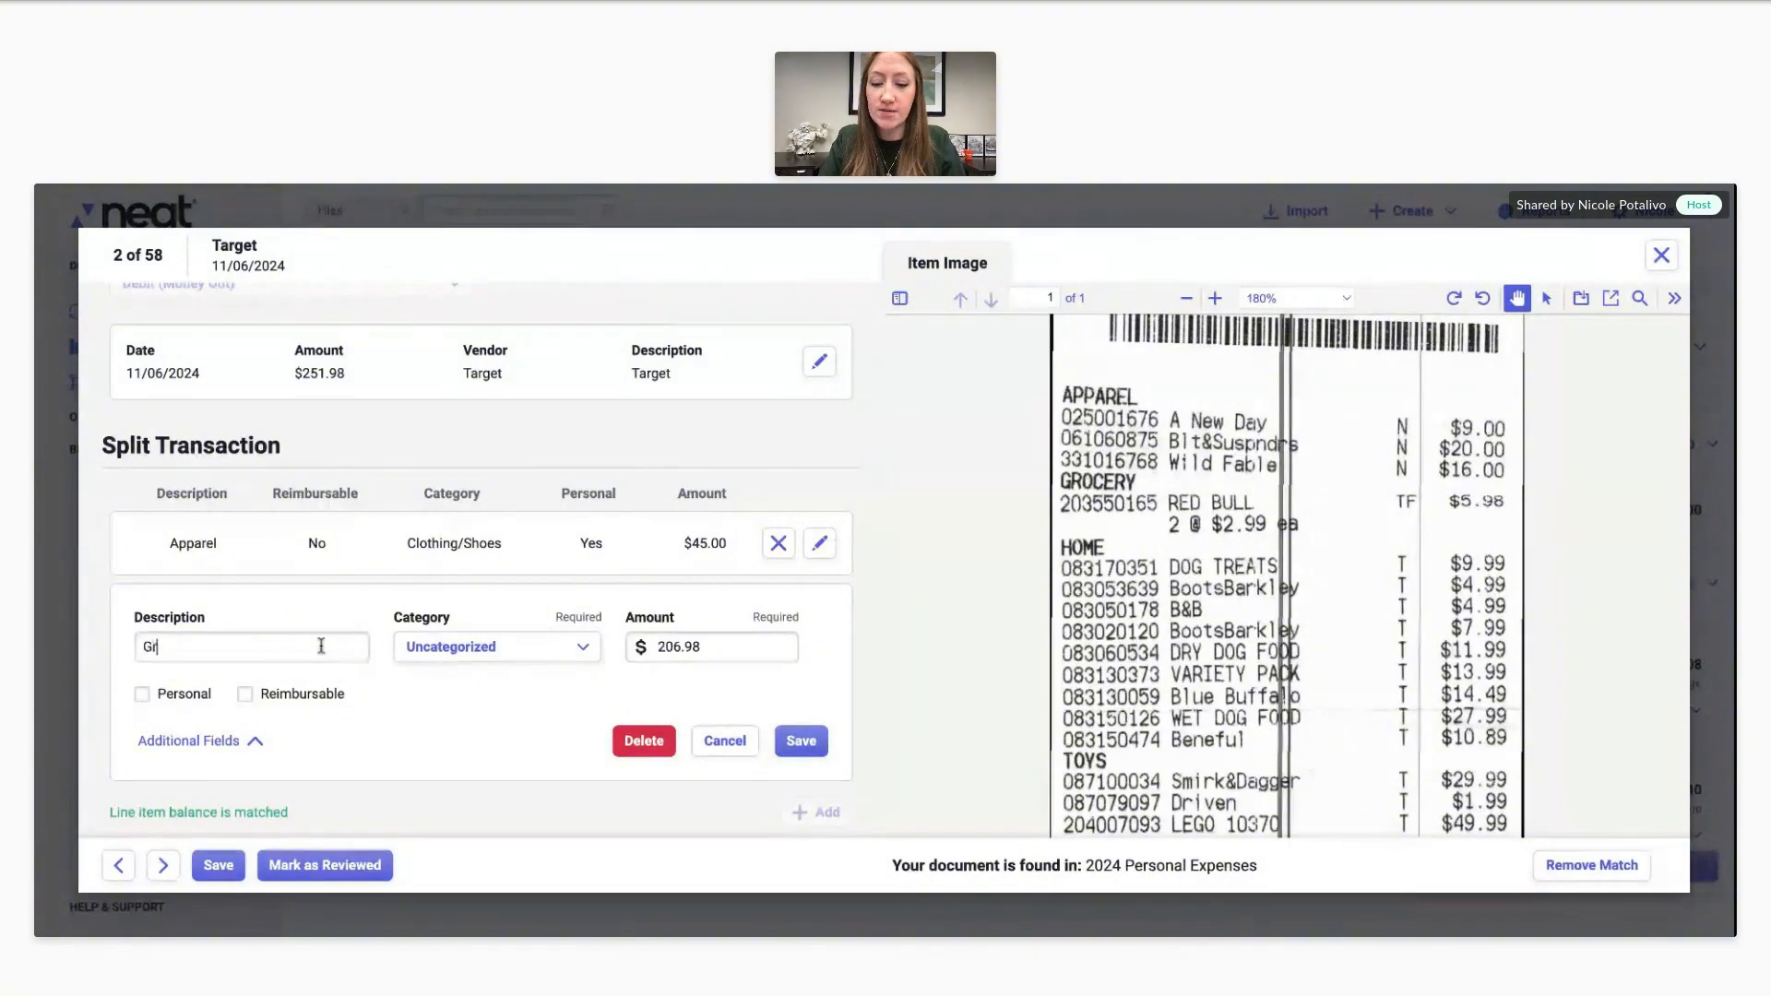
{"action": "type", "text": "ocery"}
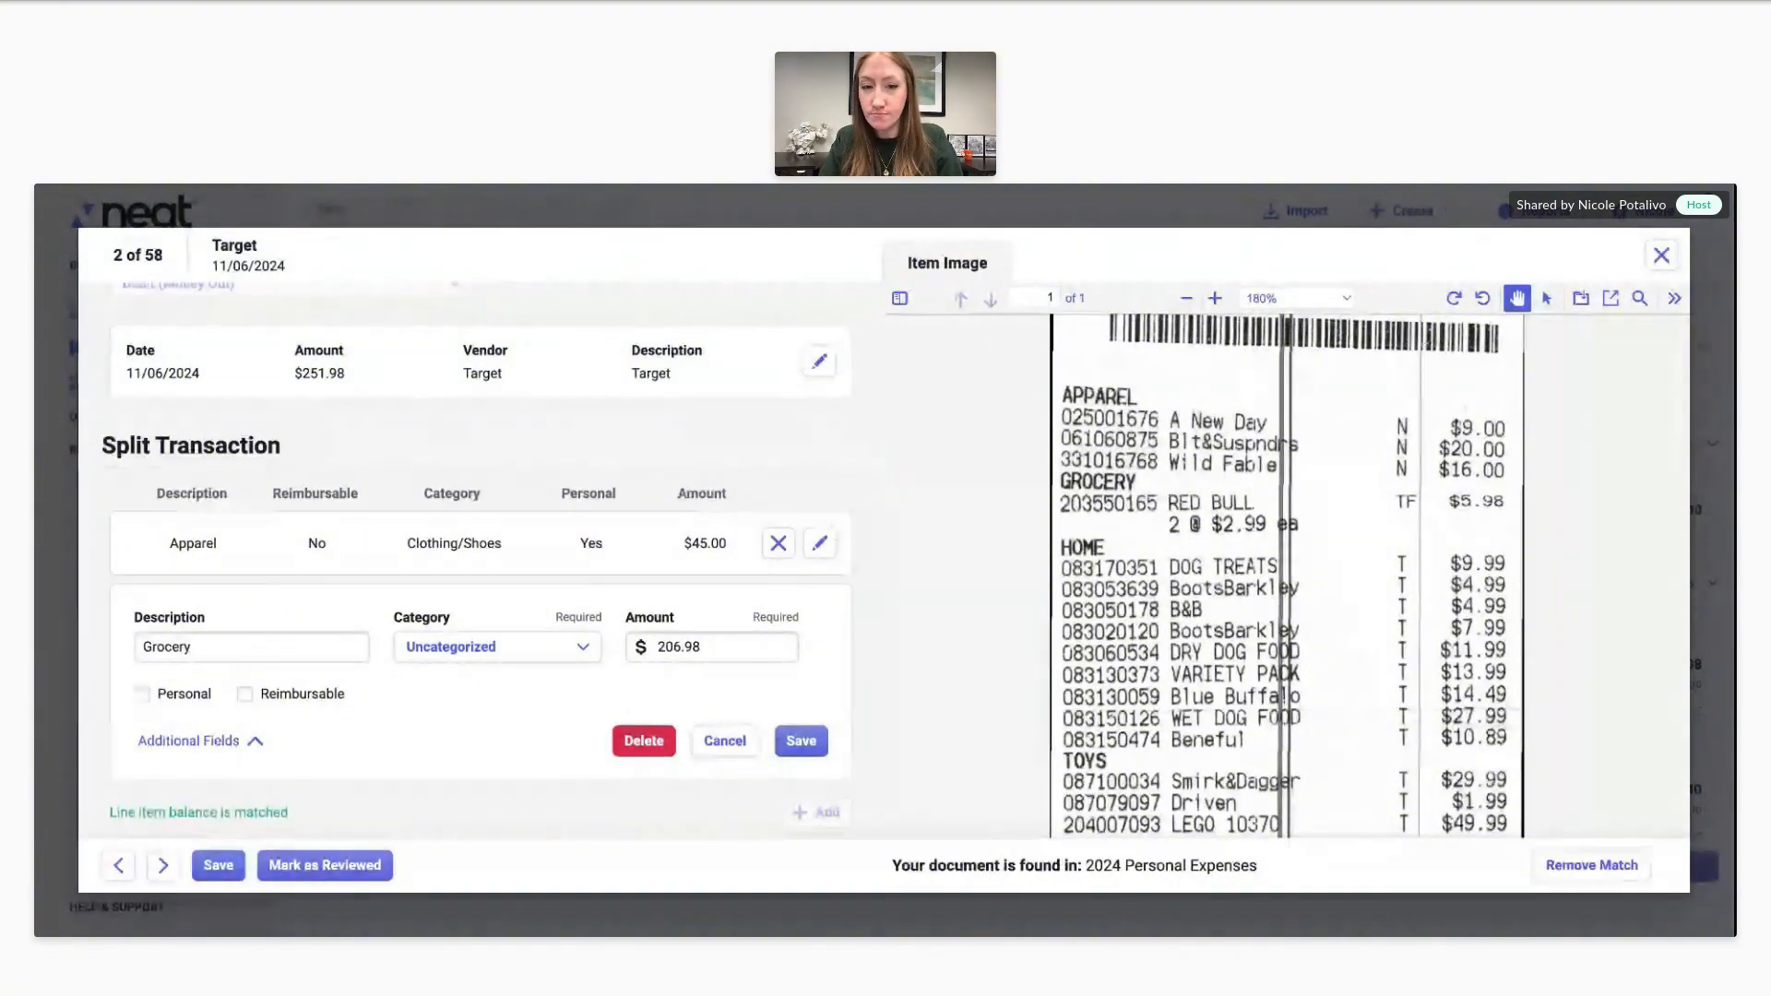
{"action": "left_click", "coordinate": [487, 644]}
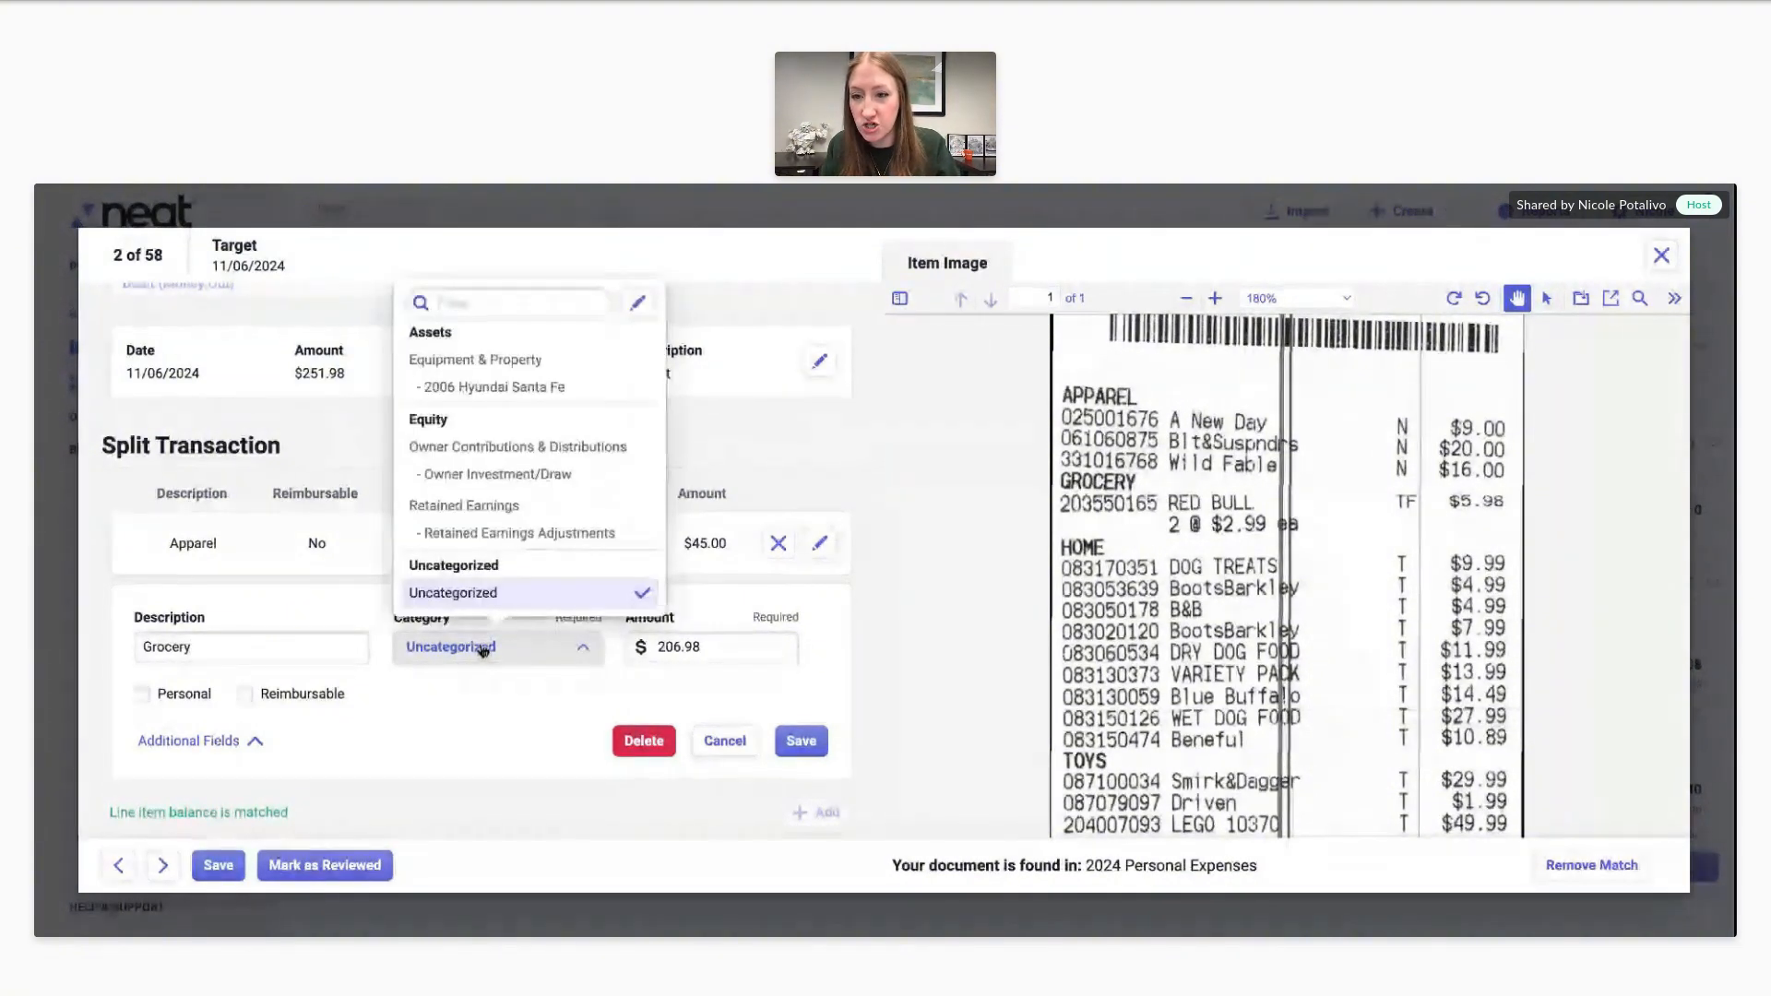
{"action": "type", "text": "gro"}
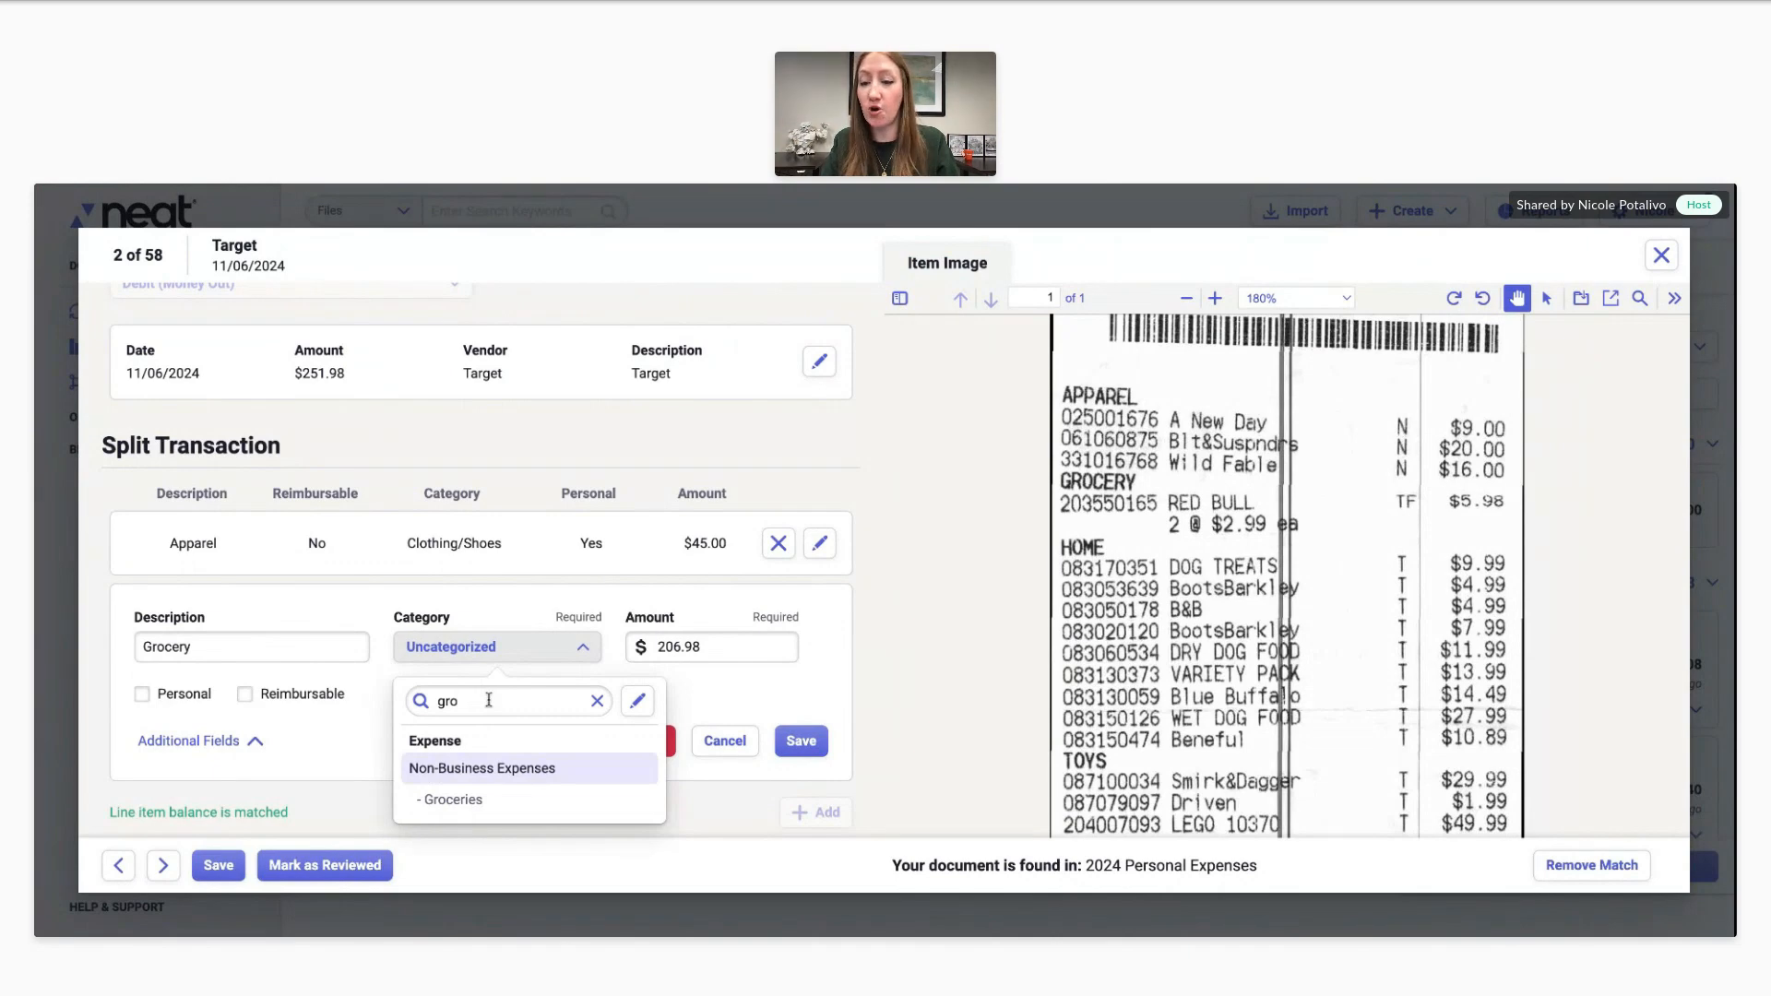
{"action": "left_click", "coordinate": [476, 801]}
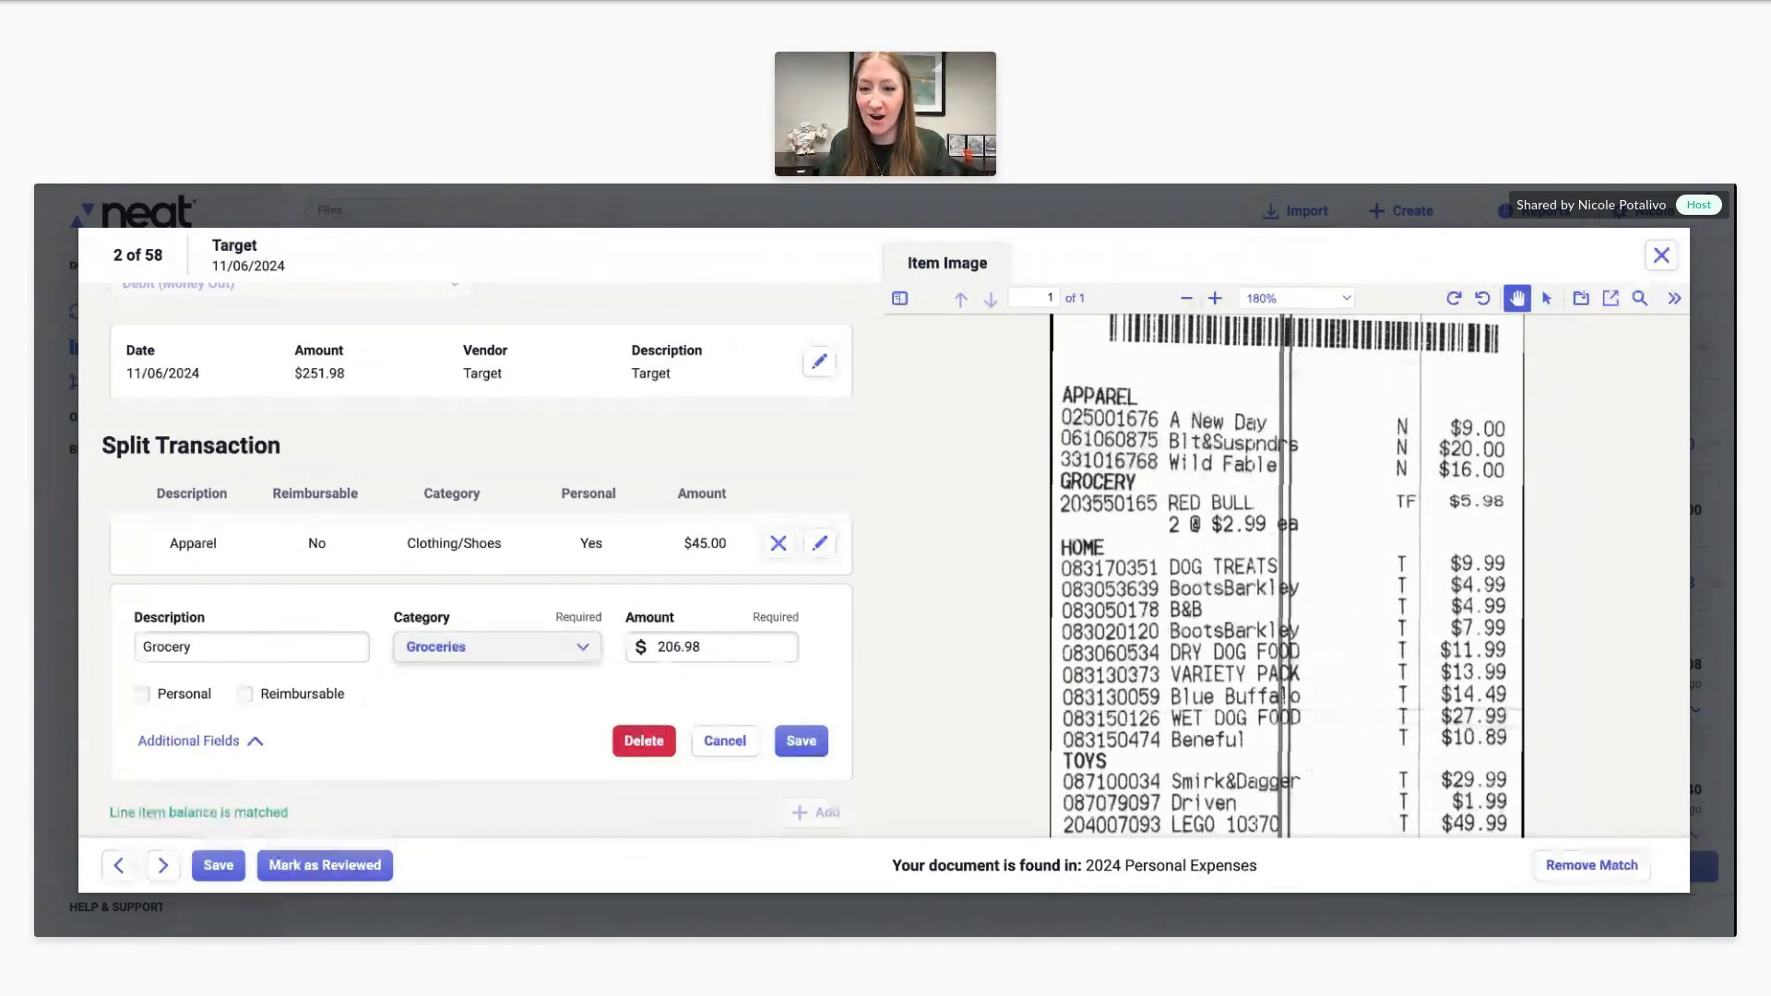
- Set the Grocery line item's amount to $6.34 and mark it as personal
{"action": "left_click", "coordinate": [724, 645]}
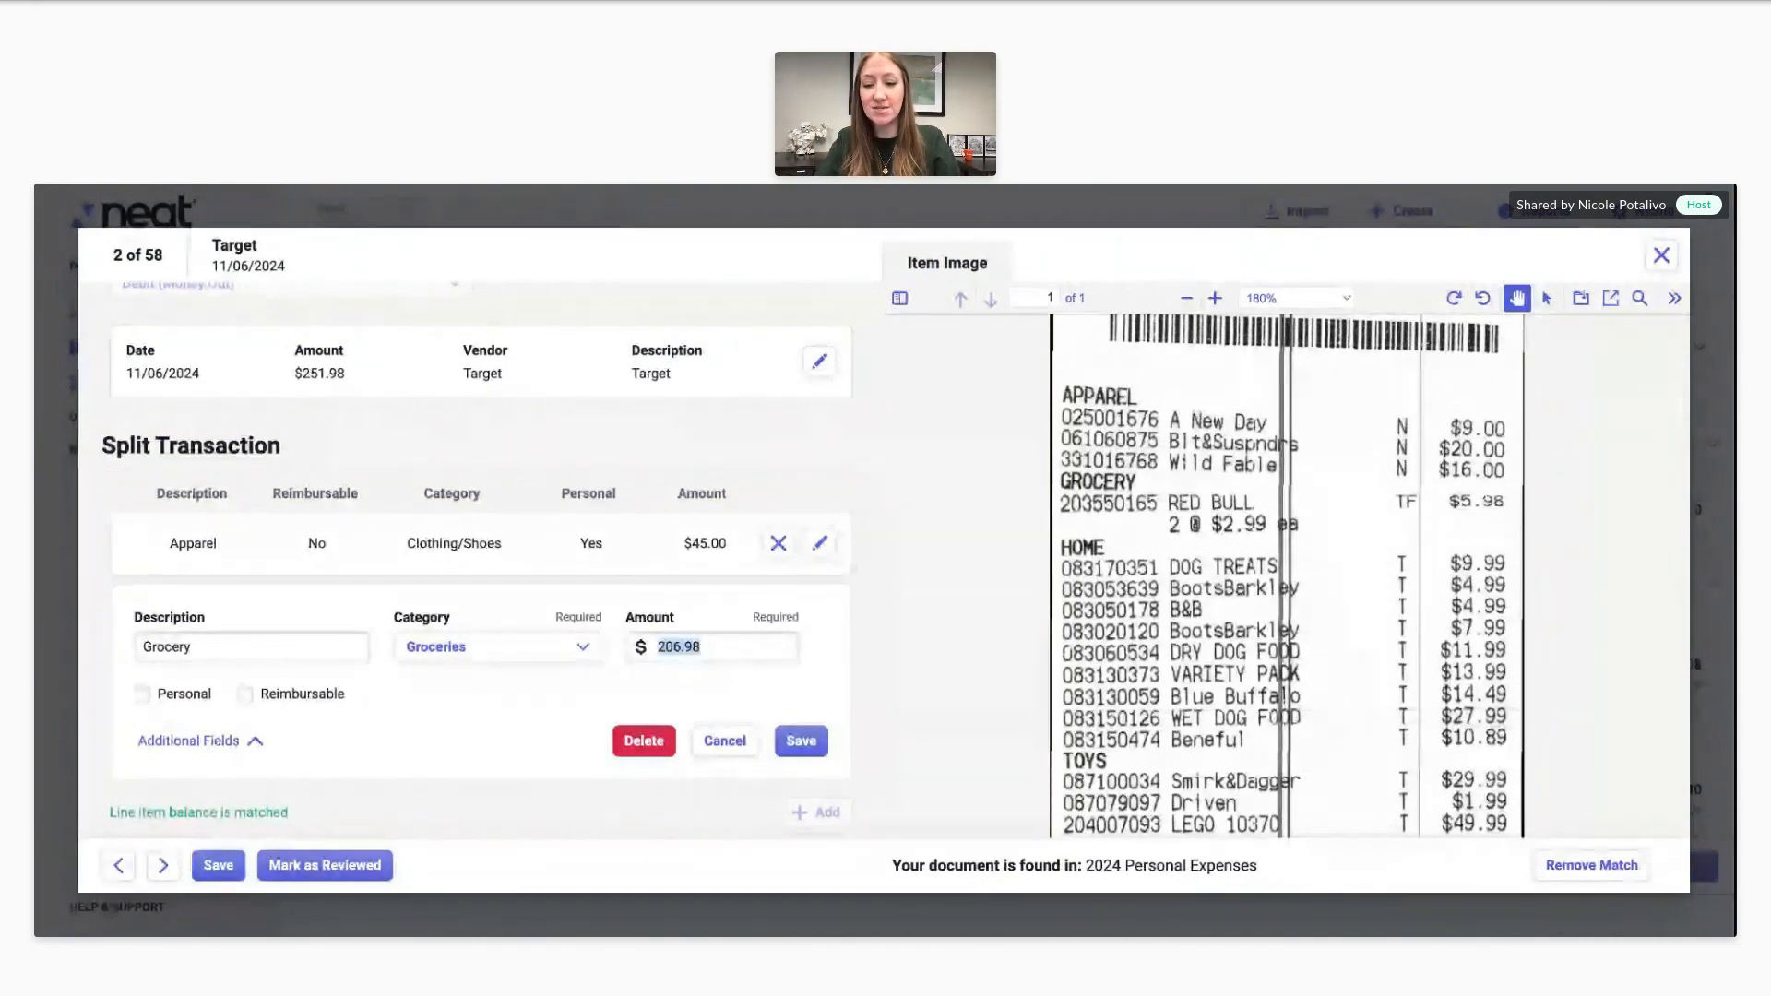
{"action": "type", "text": "6.34"}
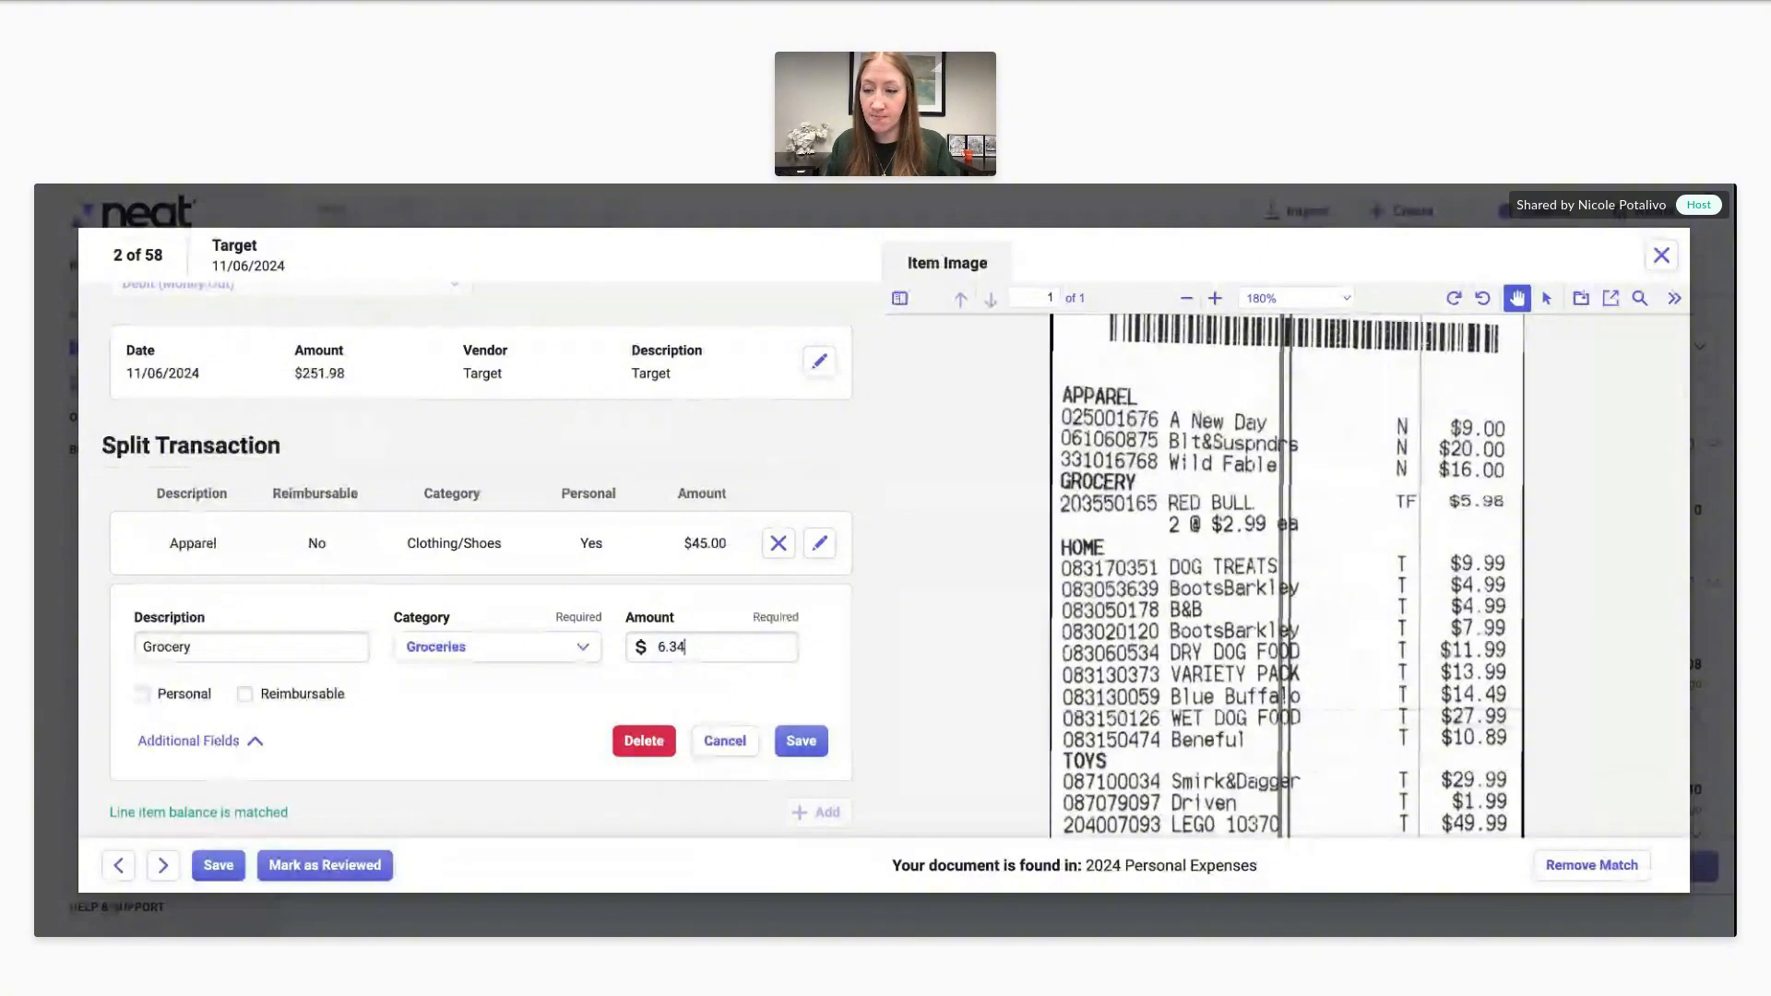
{"action": "left_click", "coordinate": [142, 694]}
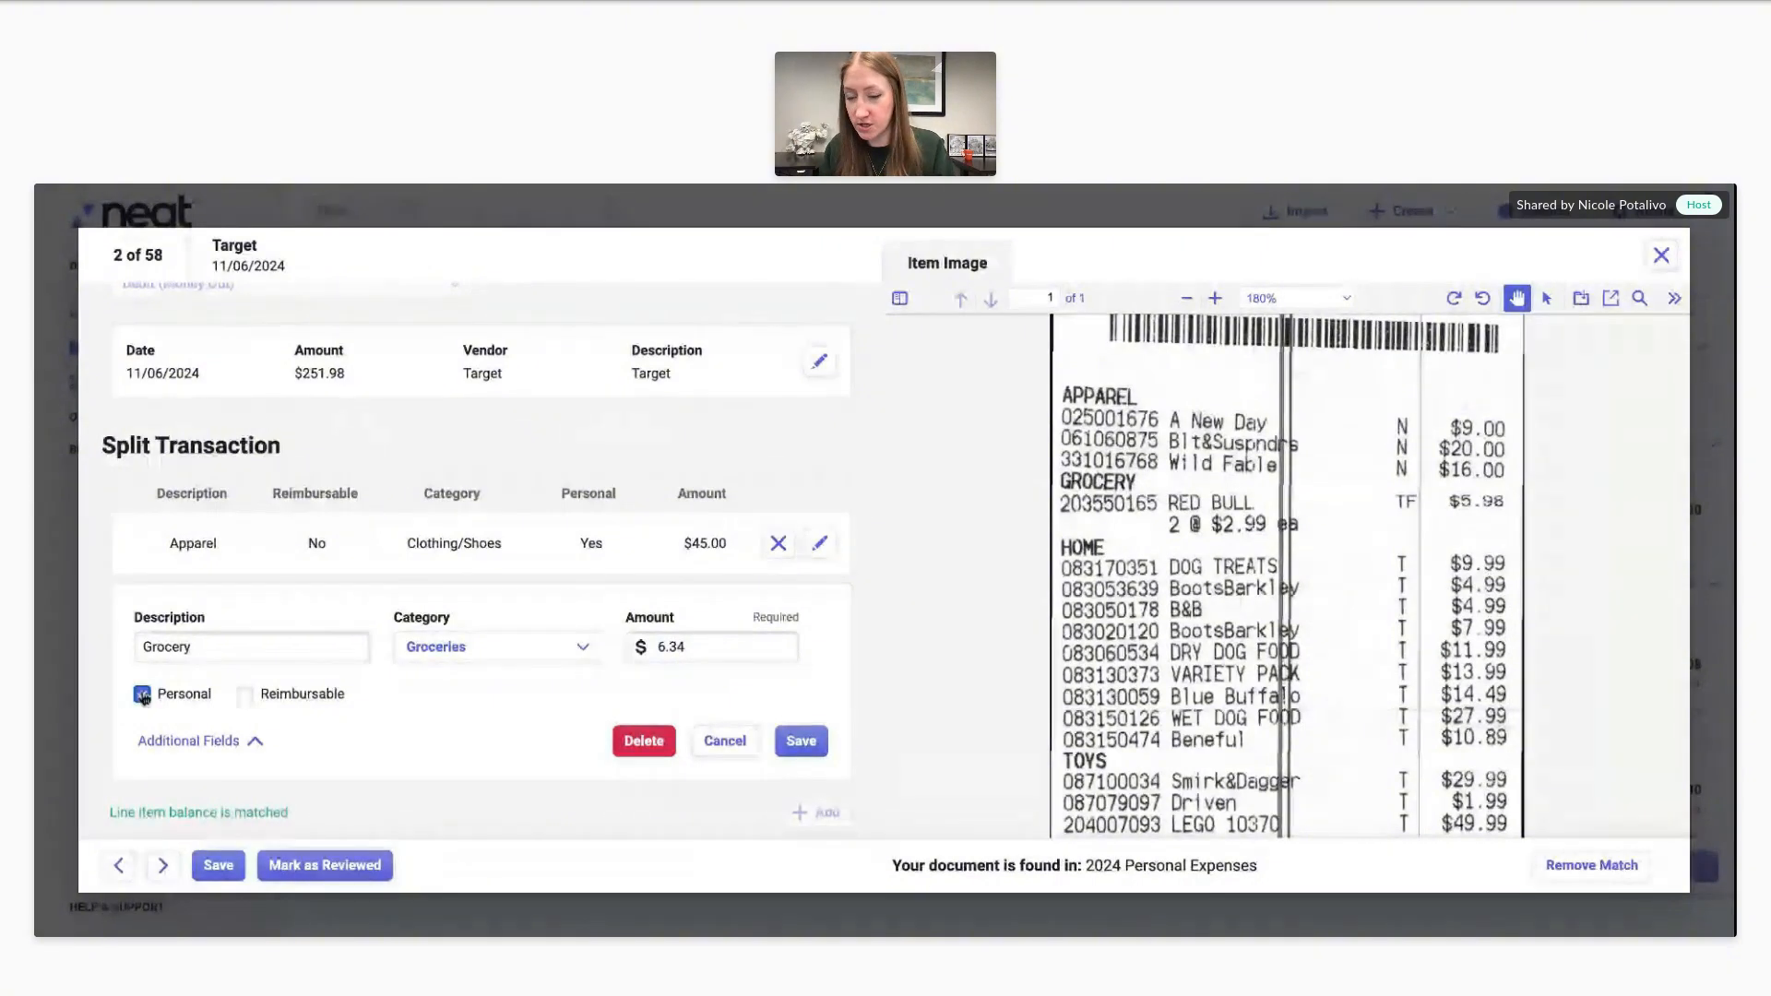
- Set the Grocery line item's location to the second listed street address in its additional fields and save the line item
{"action": "left_click", "coordinate": [206, 740]}
{"action": "scroll", "coordinate": [332, 725], "scroll_direction": "down", "scroll_amount": 3}
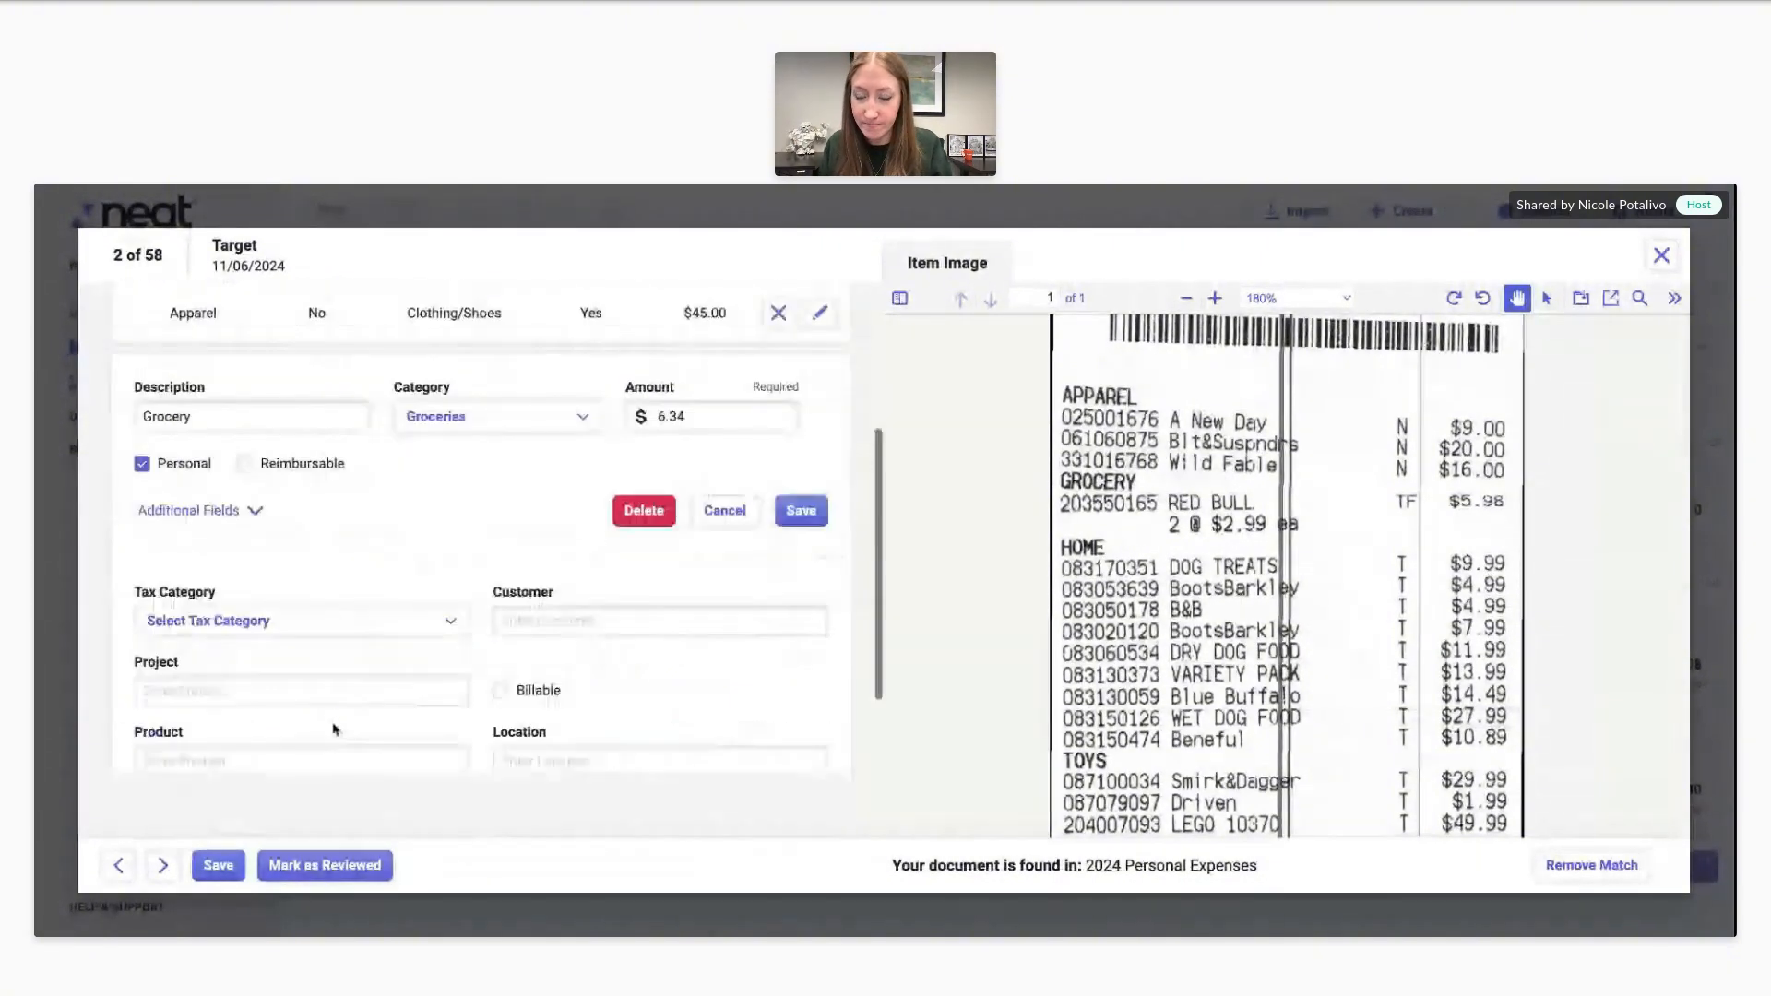
{"action": "scroll", "coordinate": [333, 727], "scroll_direction": "down", "scroll_amount": 2}
{"action": "left_click", "coordinate": [553, 620]}
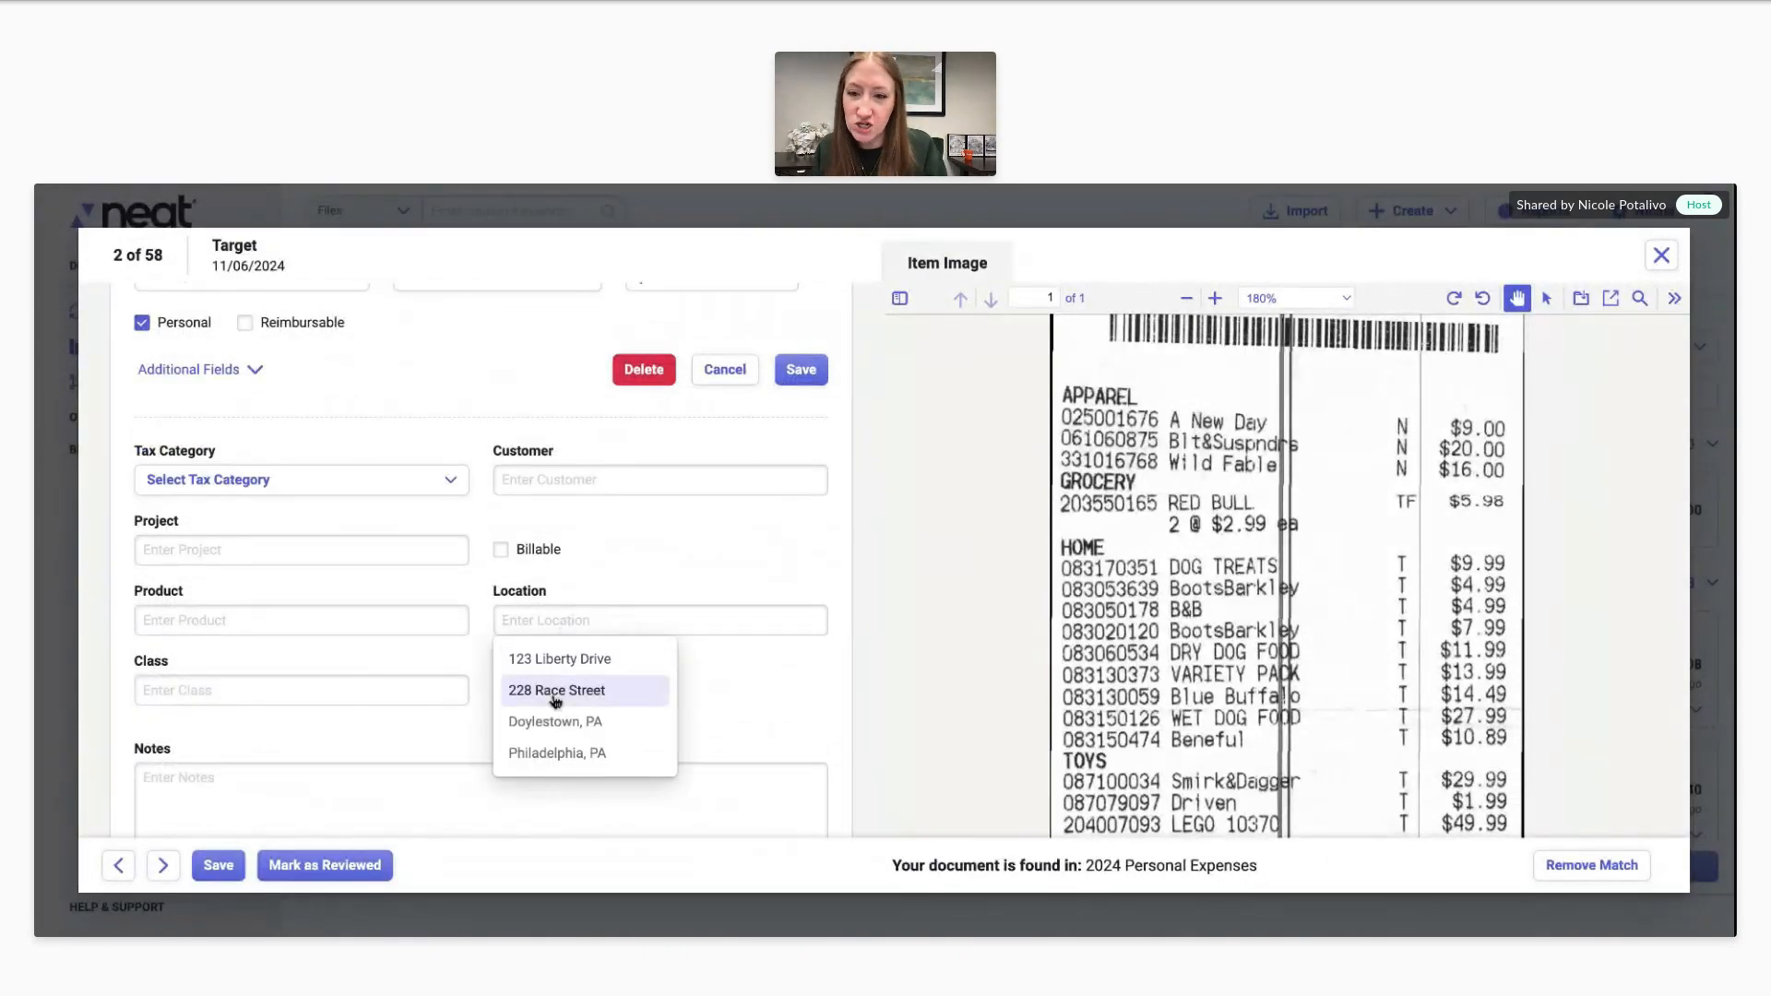
{"action": "left_click", "coordinate": [555, 692]}
{"action": "scroll", "coordinate": [555, 701], "scroll_direction": "down", "scroll_amount": 2}
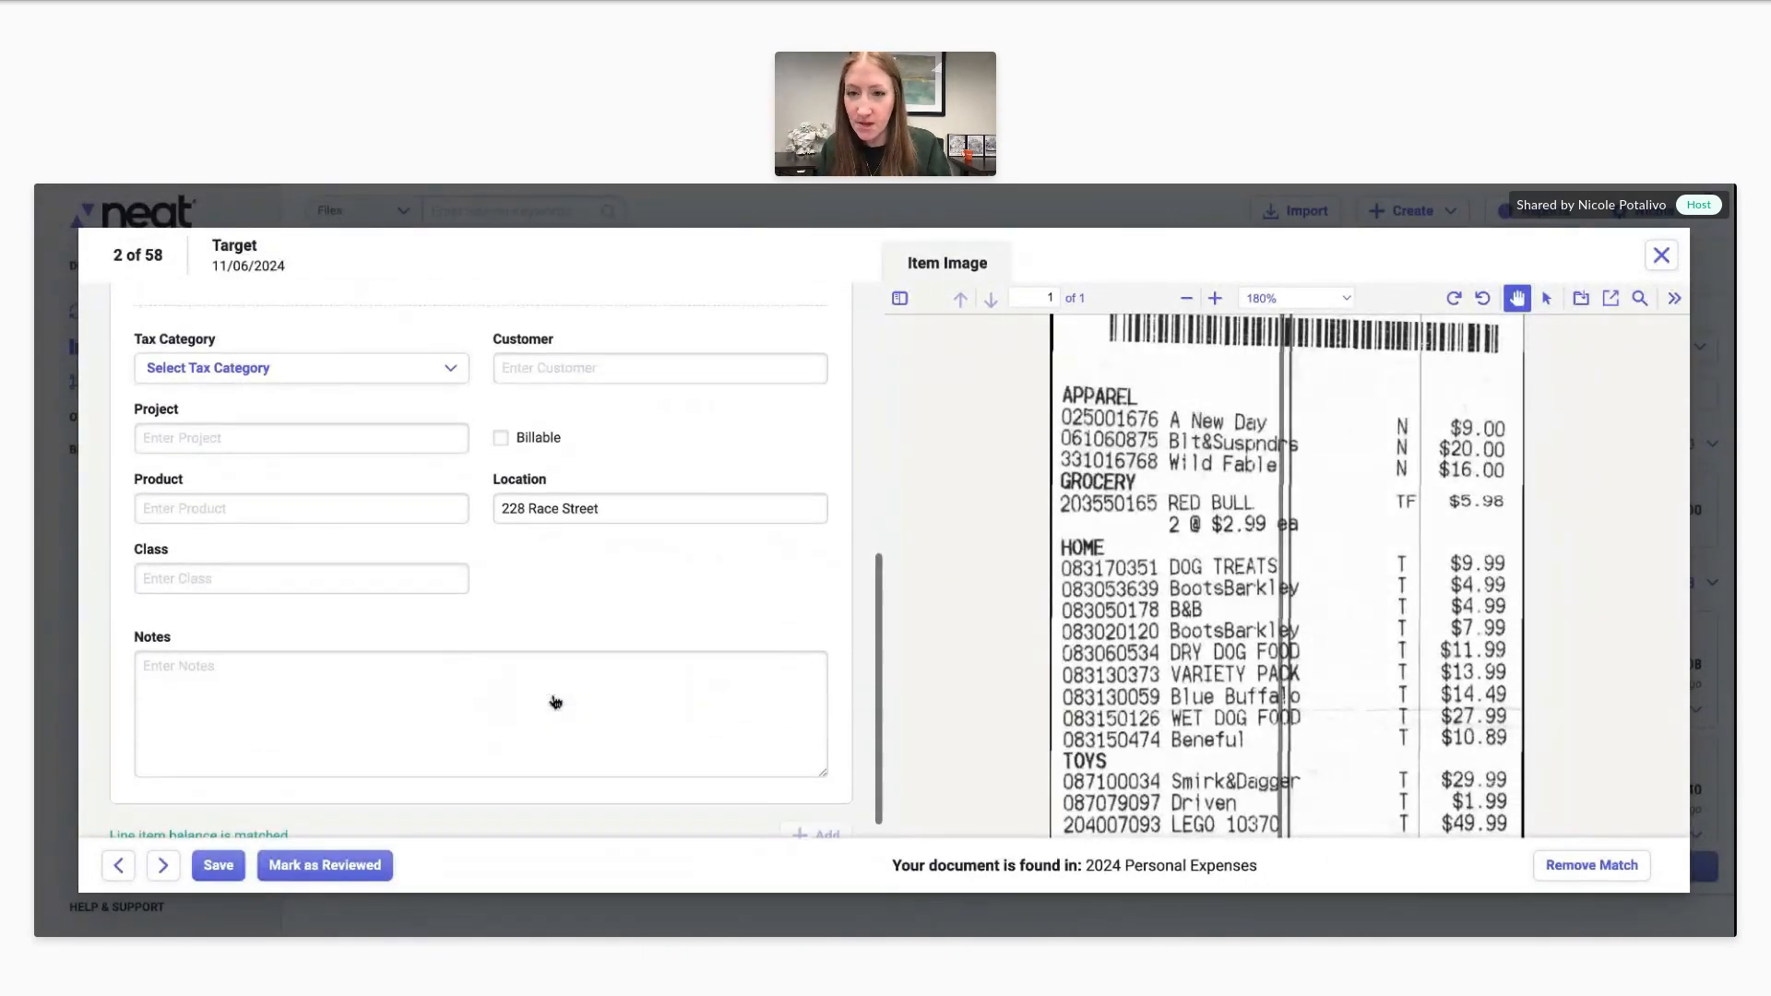
{"action": "scroll", "coordinate": [556, 702], "scroll_direction": "up", "scroll_amount": 3}
{"action": "left_click", "coordinate": [804, 400]}
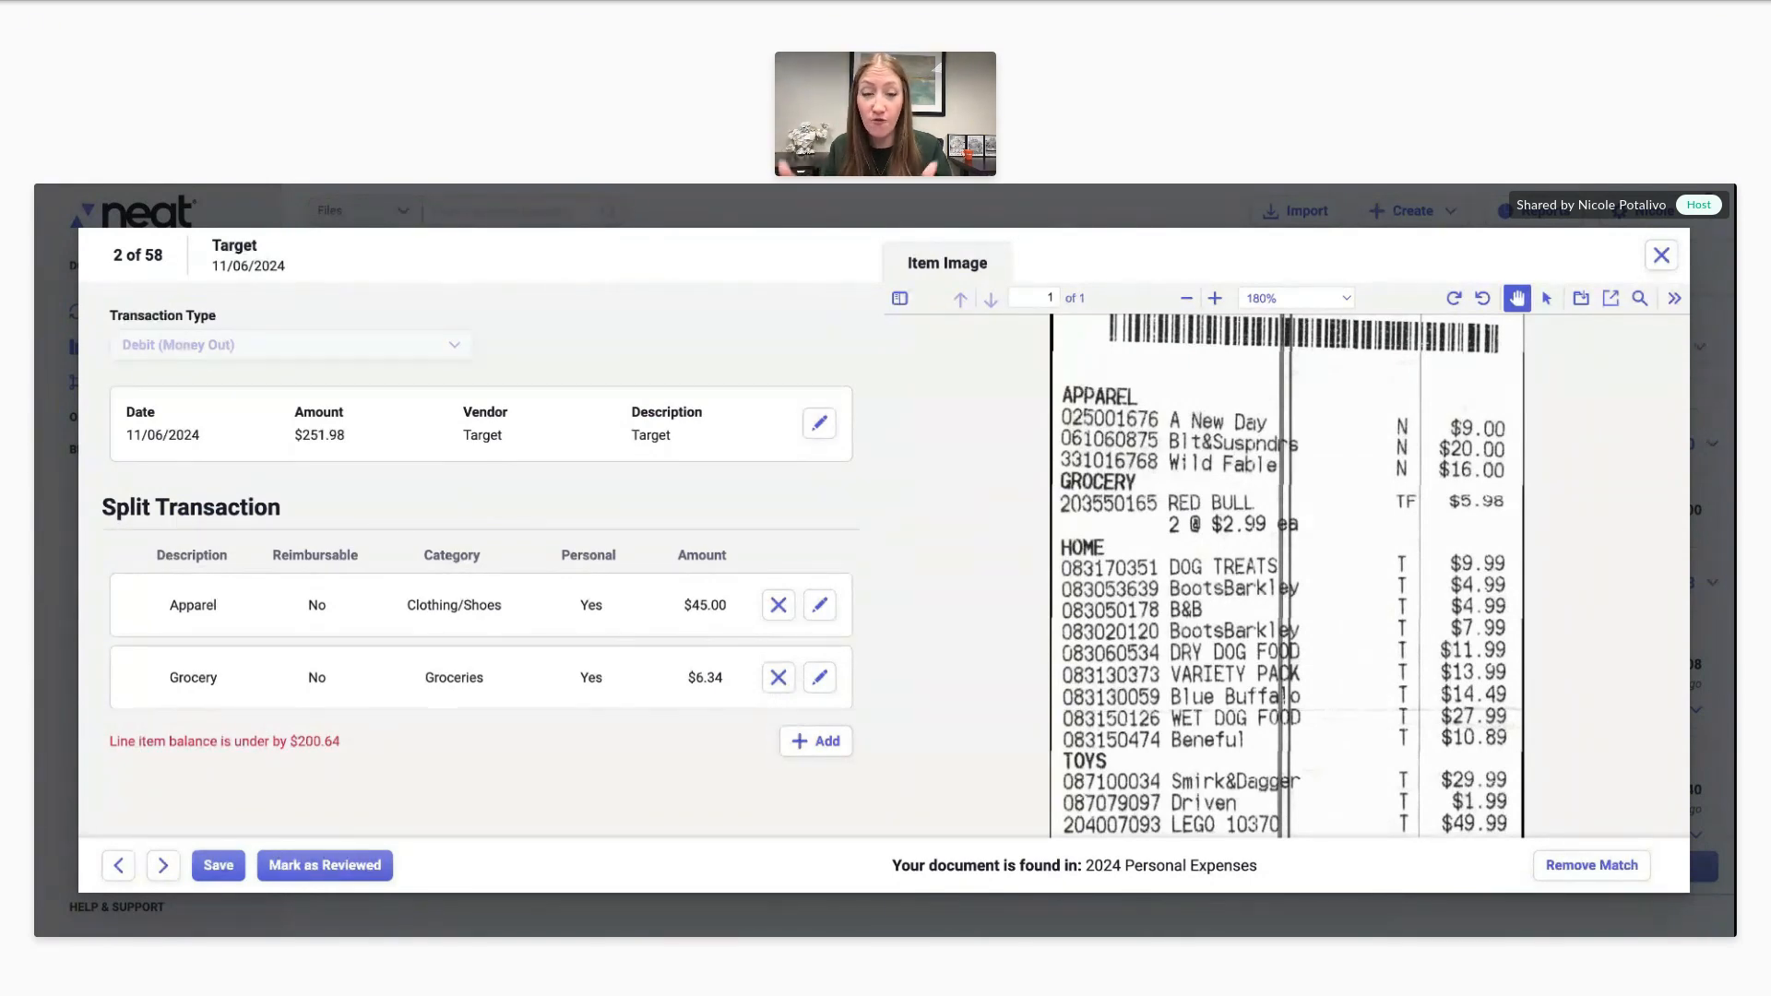
- Add a third line item with the description Home and the category Home Improvement
{"action": "left_click", "coordinate": [791, 743]}
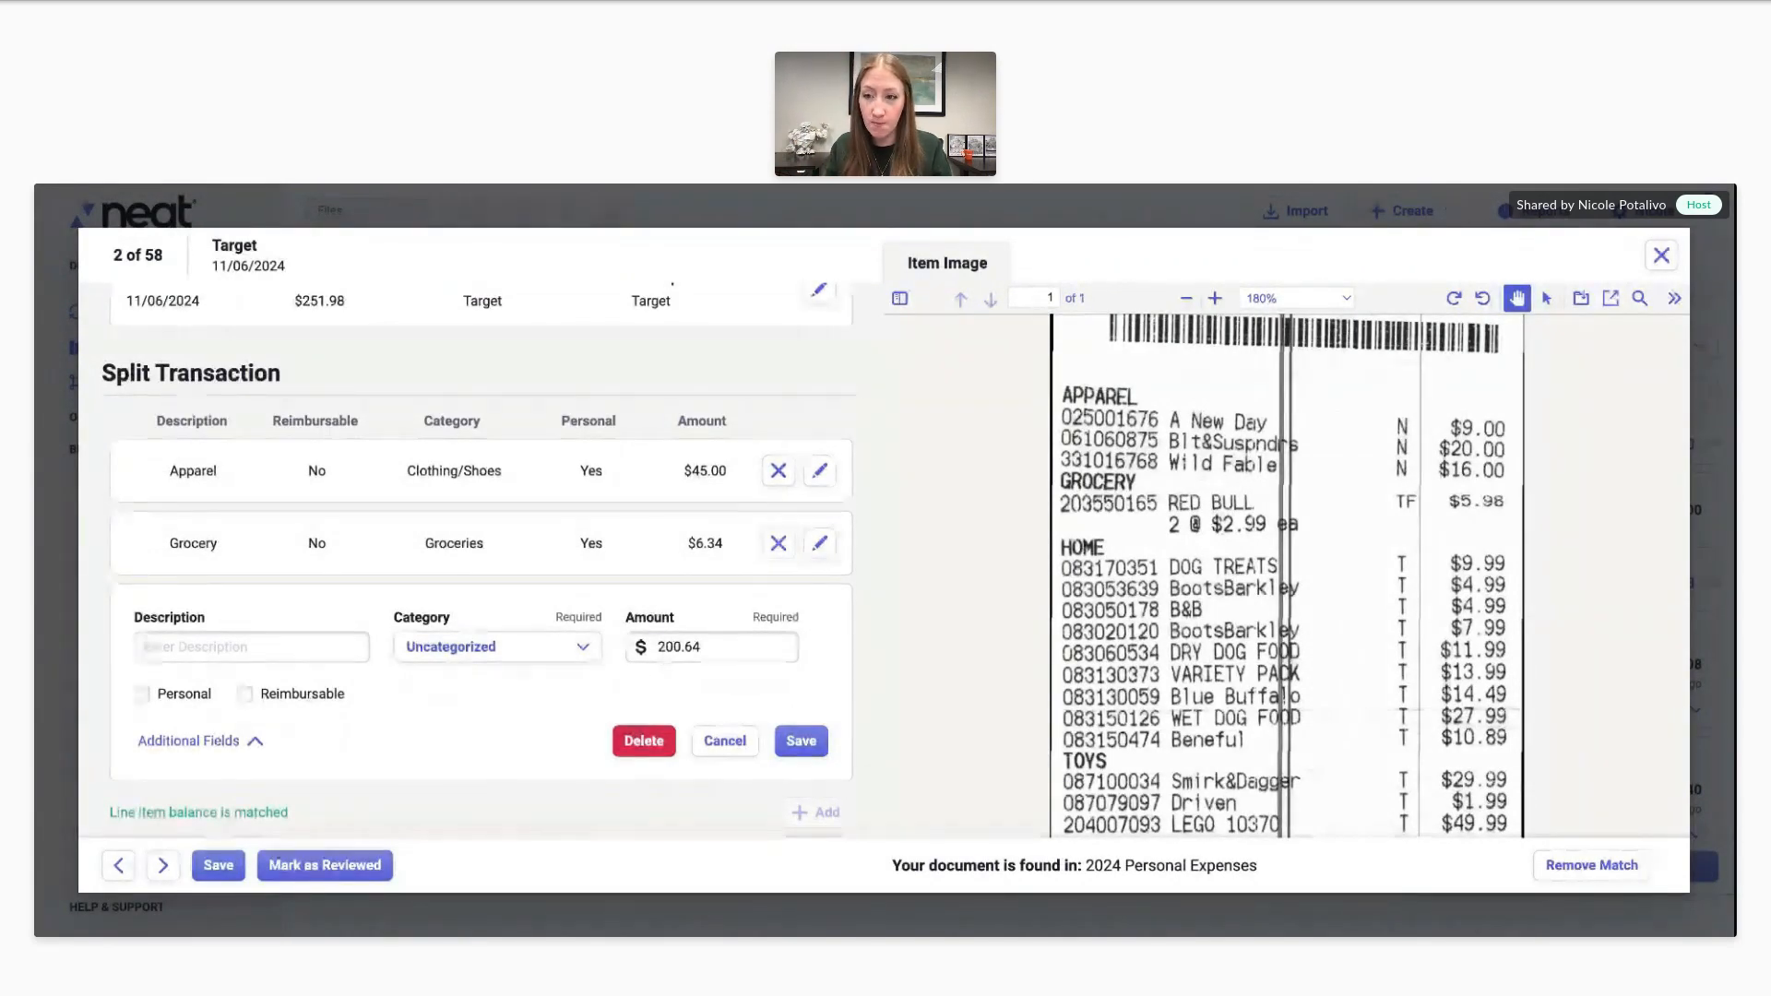
{"action": "left_click", "coordinate": [234, 650]}
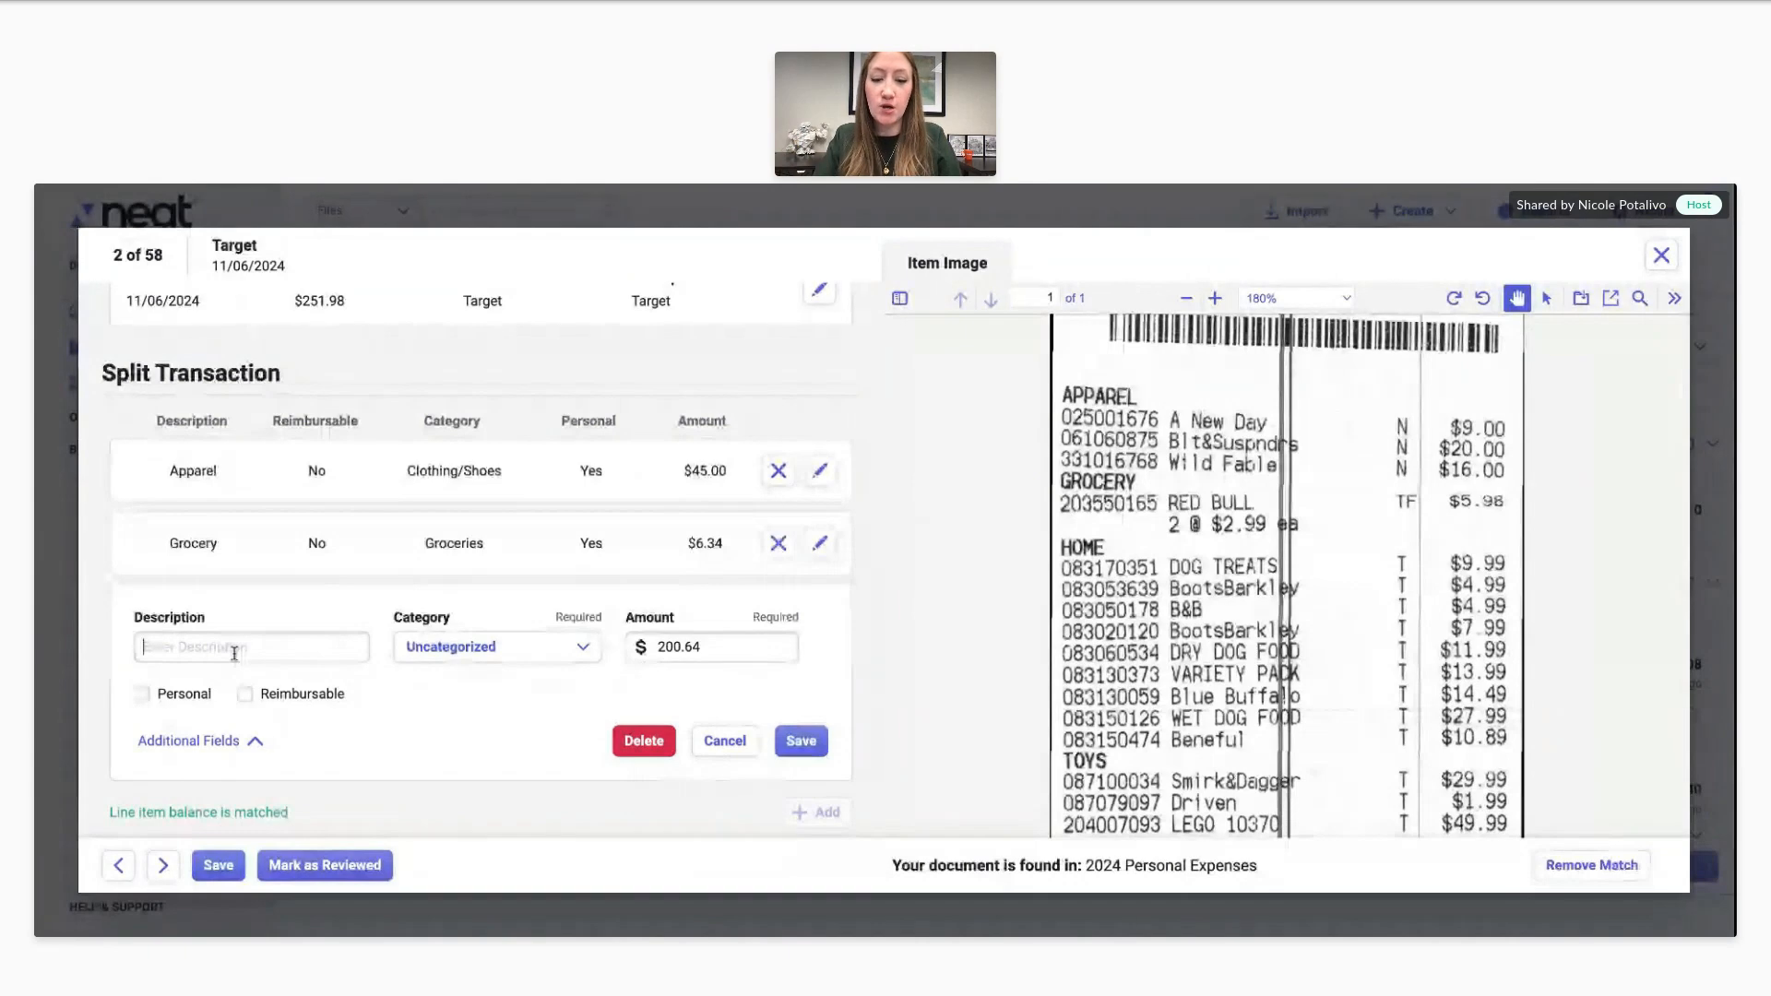
{"action": "type", "text": "Home"}
{"action": "left_click", "coordinate": [450, 660]}
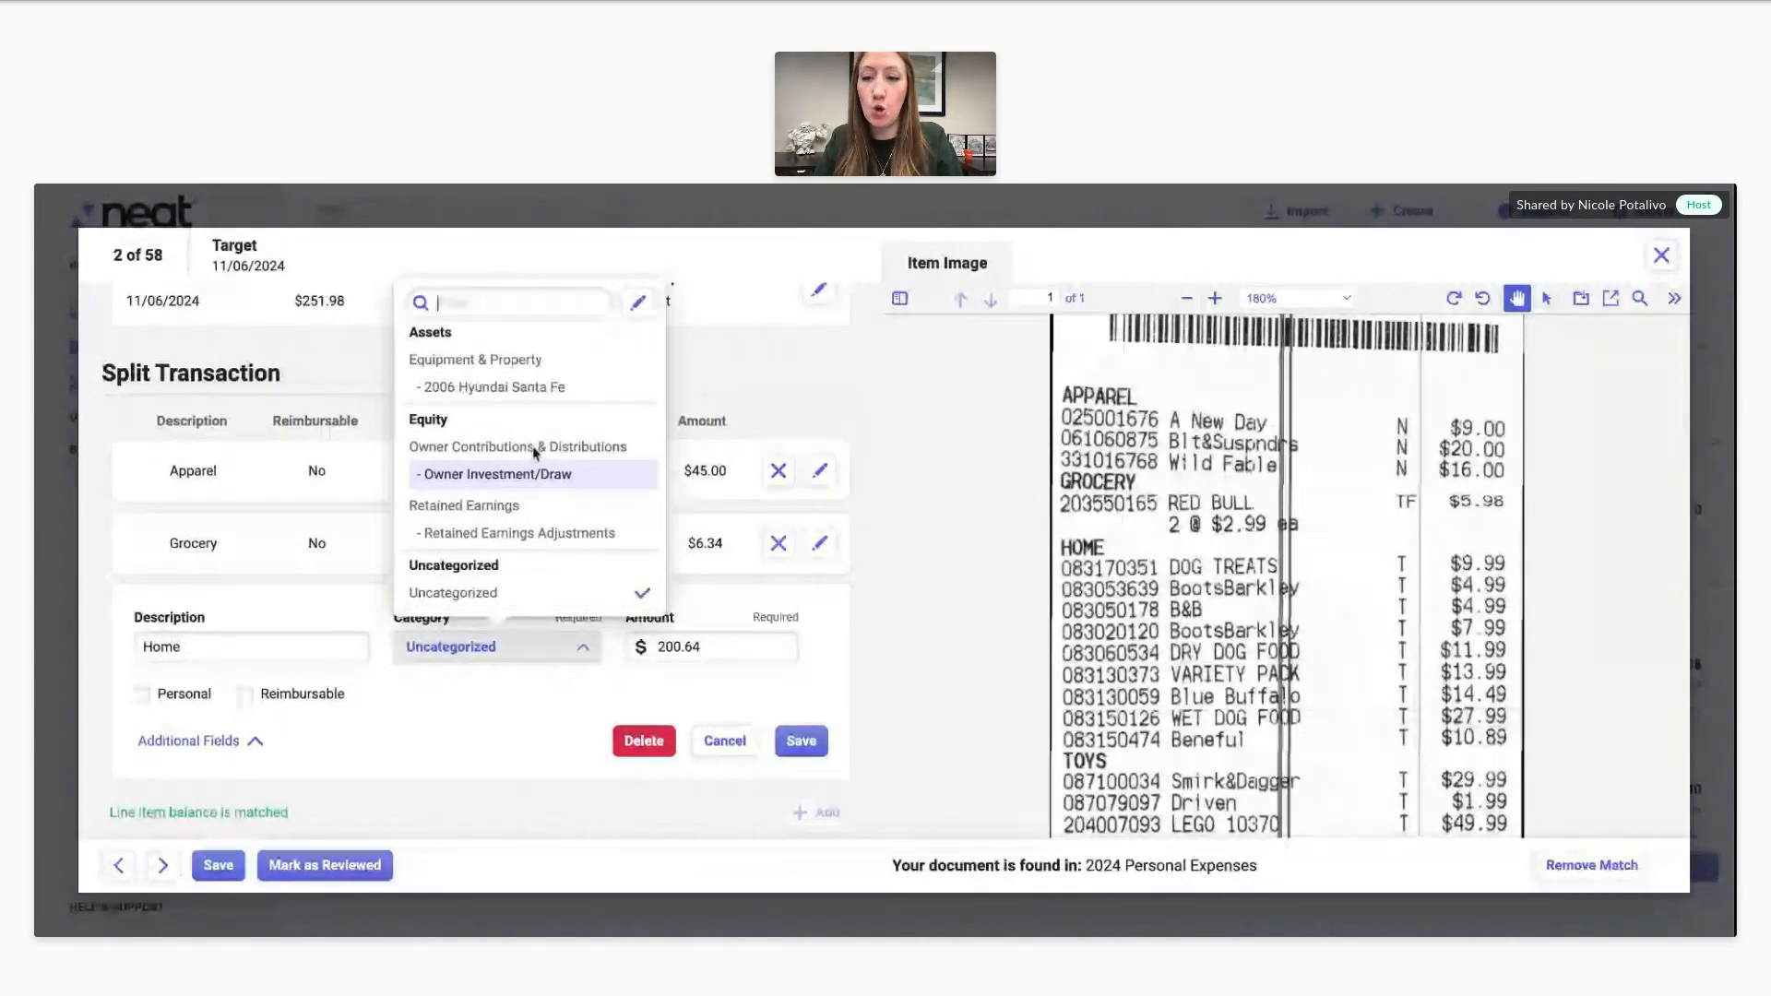
{"action": "type", "text": "home"}
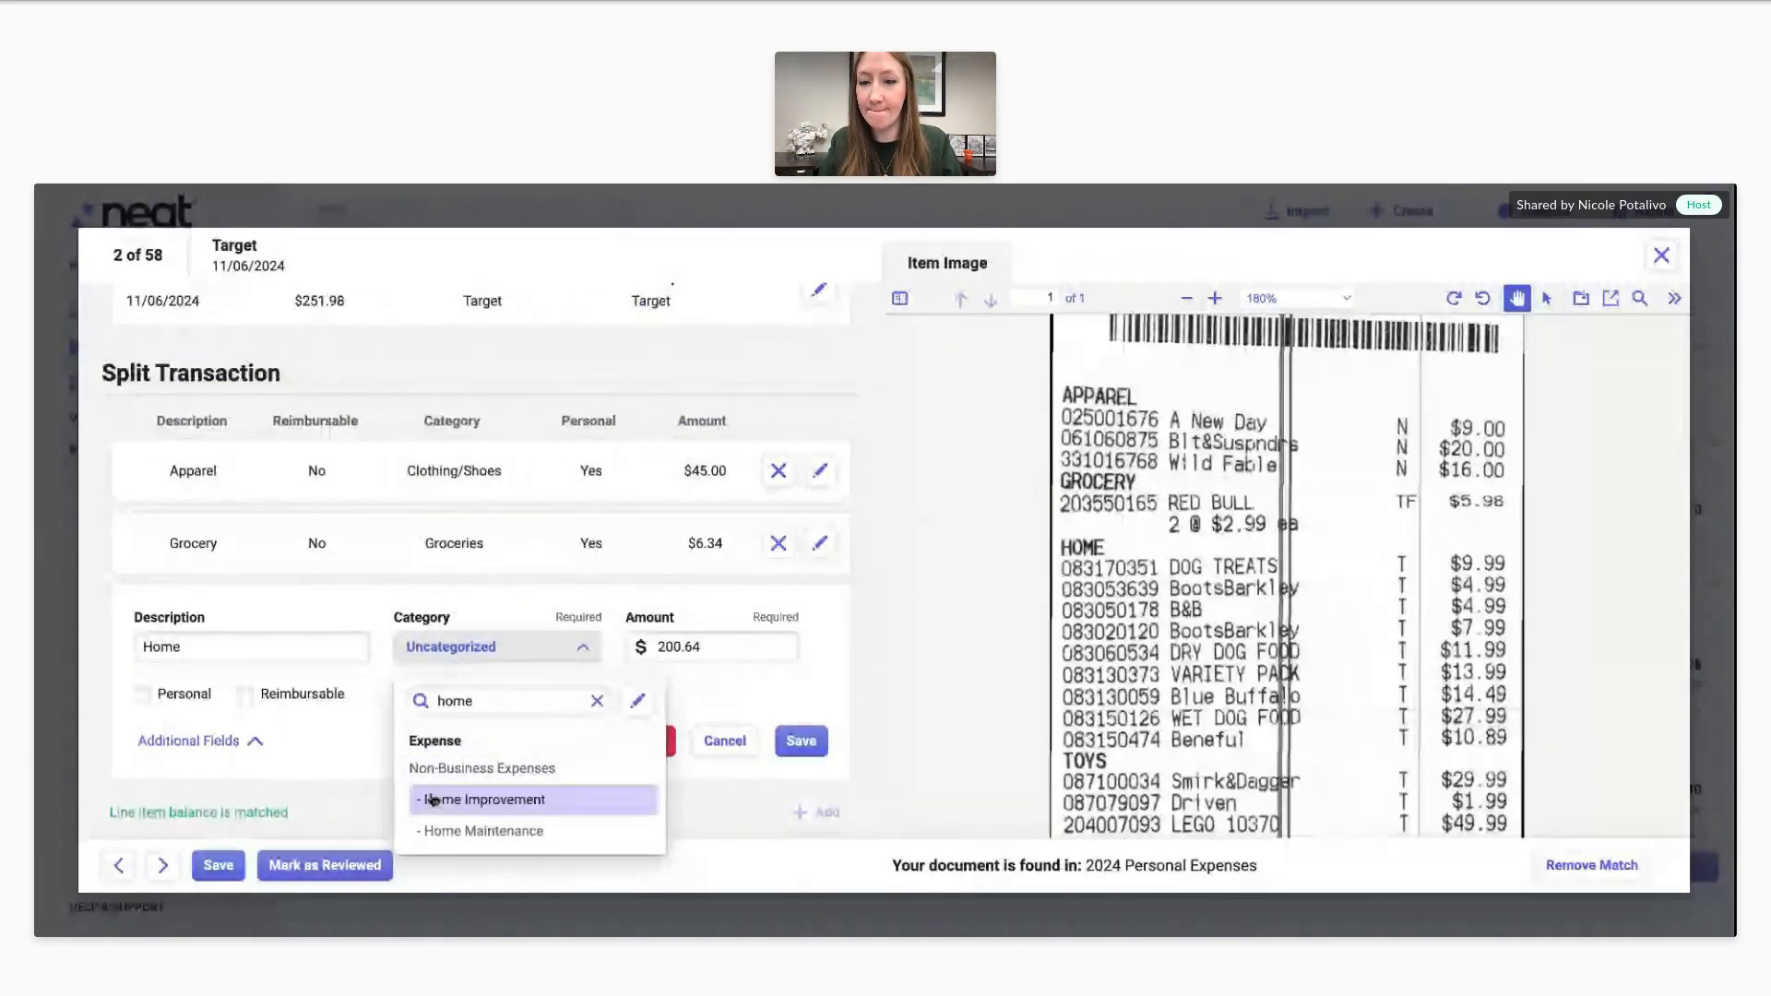
{"action": "left_click", "coordinate": [434, 800]}
- Set the Home line item's amount to $113.75, mark it as personal and save it
{"action": "double_click", "coordinate": [701, 649]}
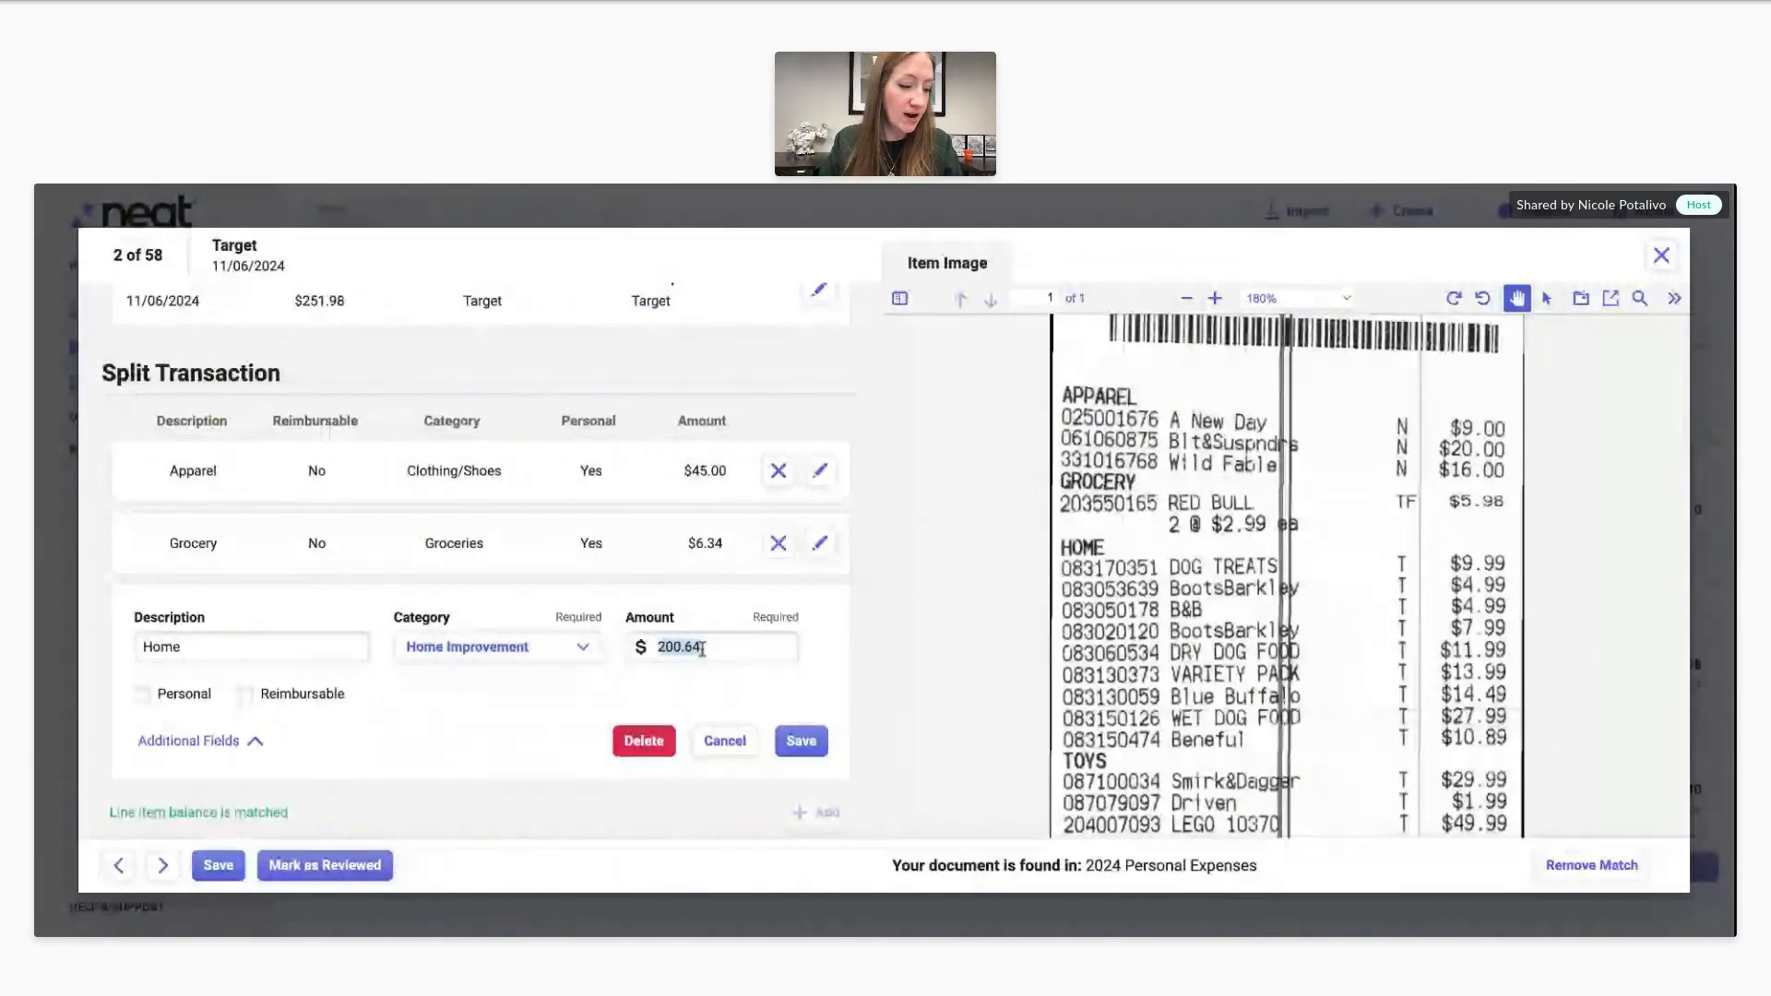
{"action": "type", "text": "1.13"}
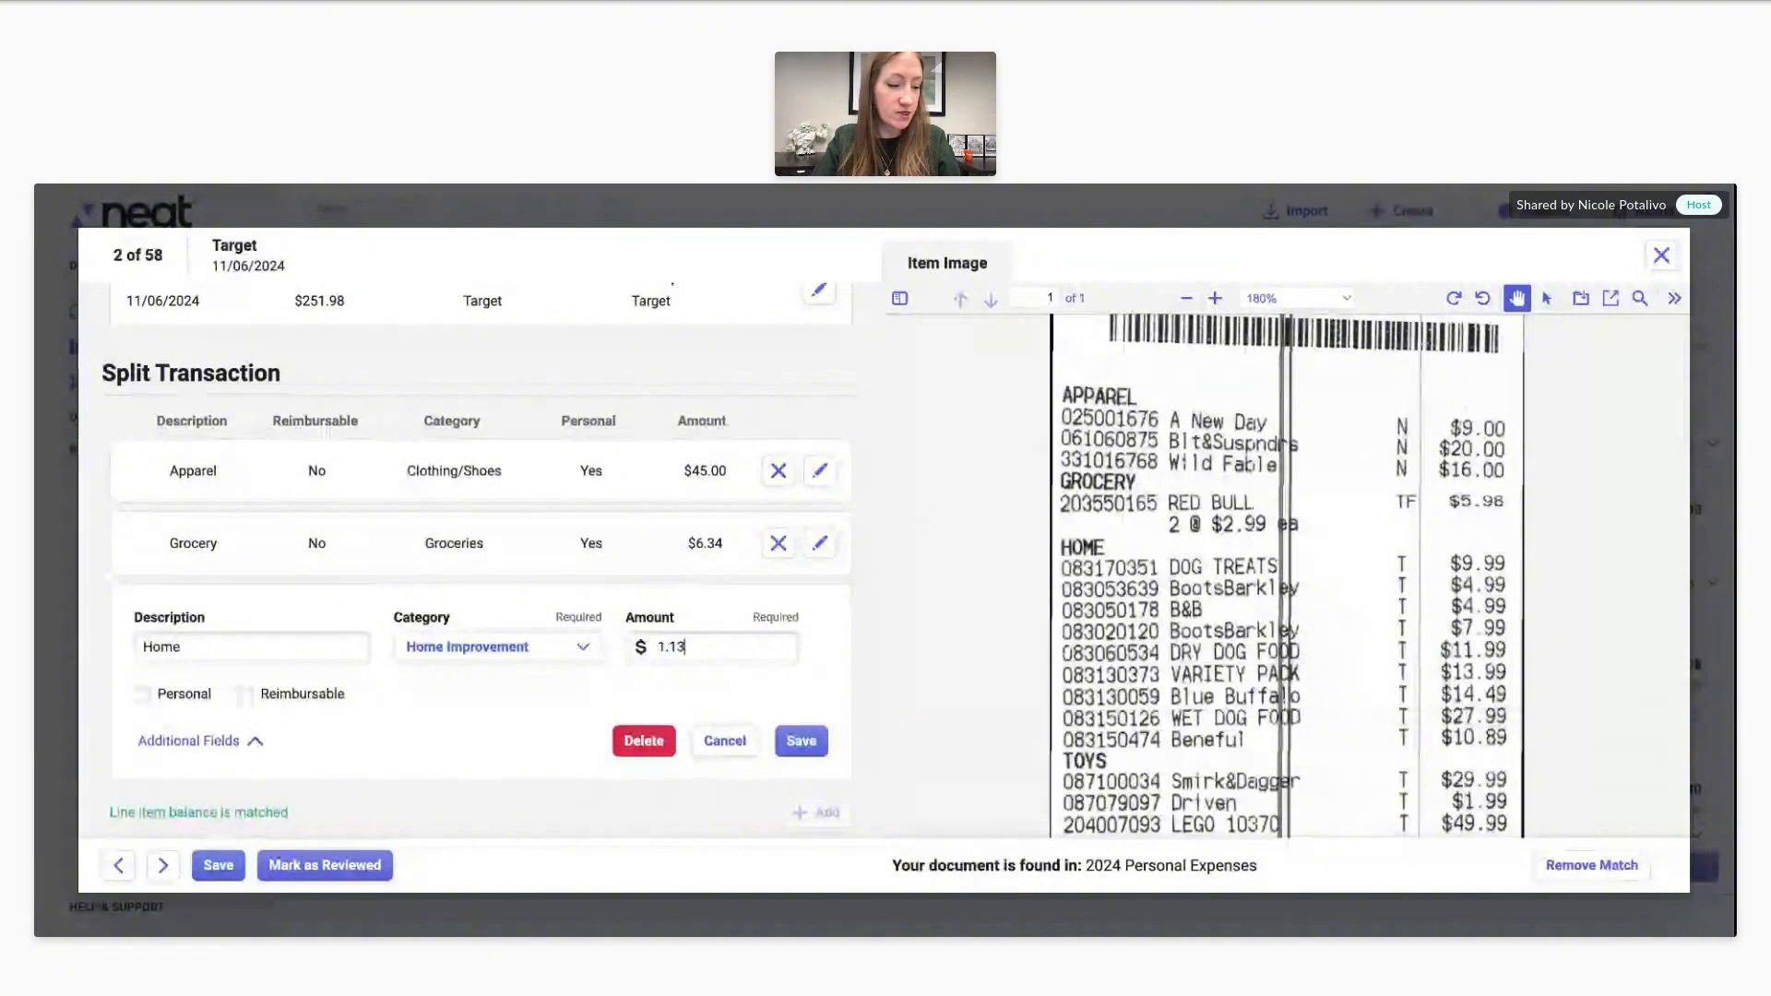
{"action": "type", "text": ".75"}
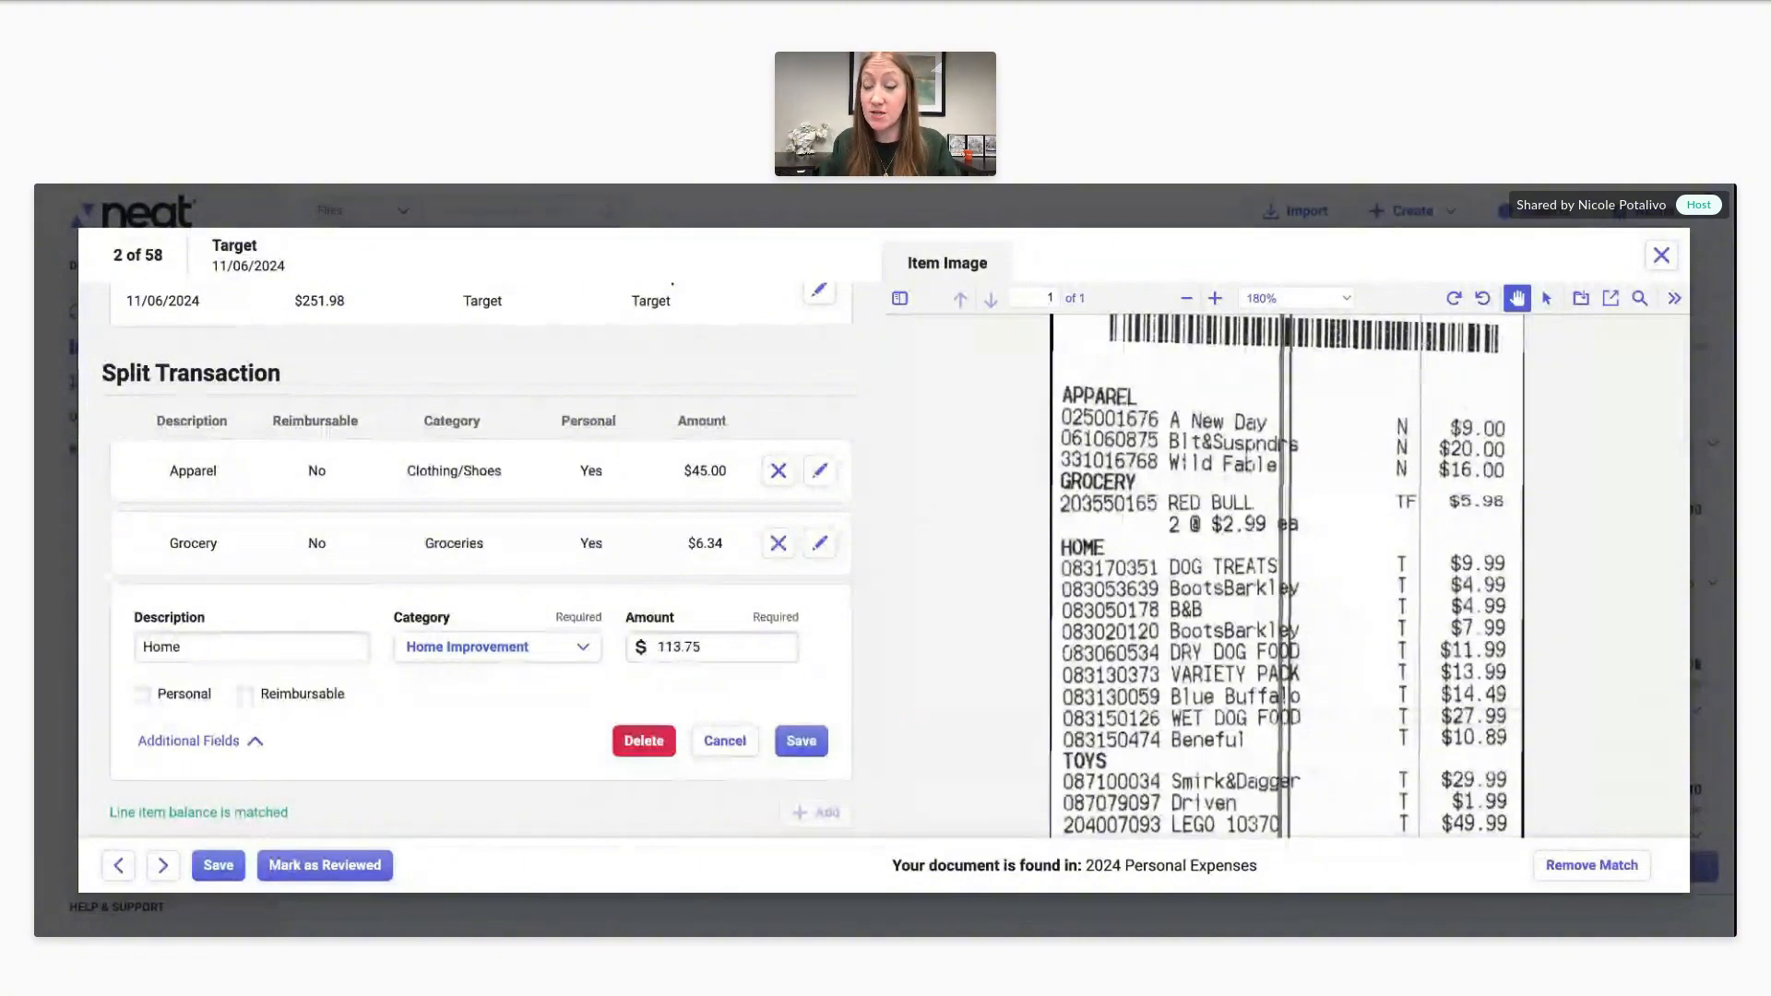
{"action": "left_click", "coordinate": [141, 694]}
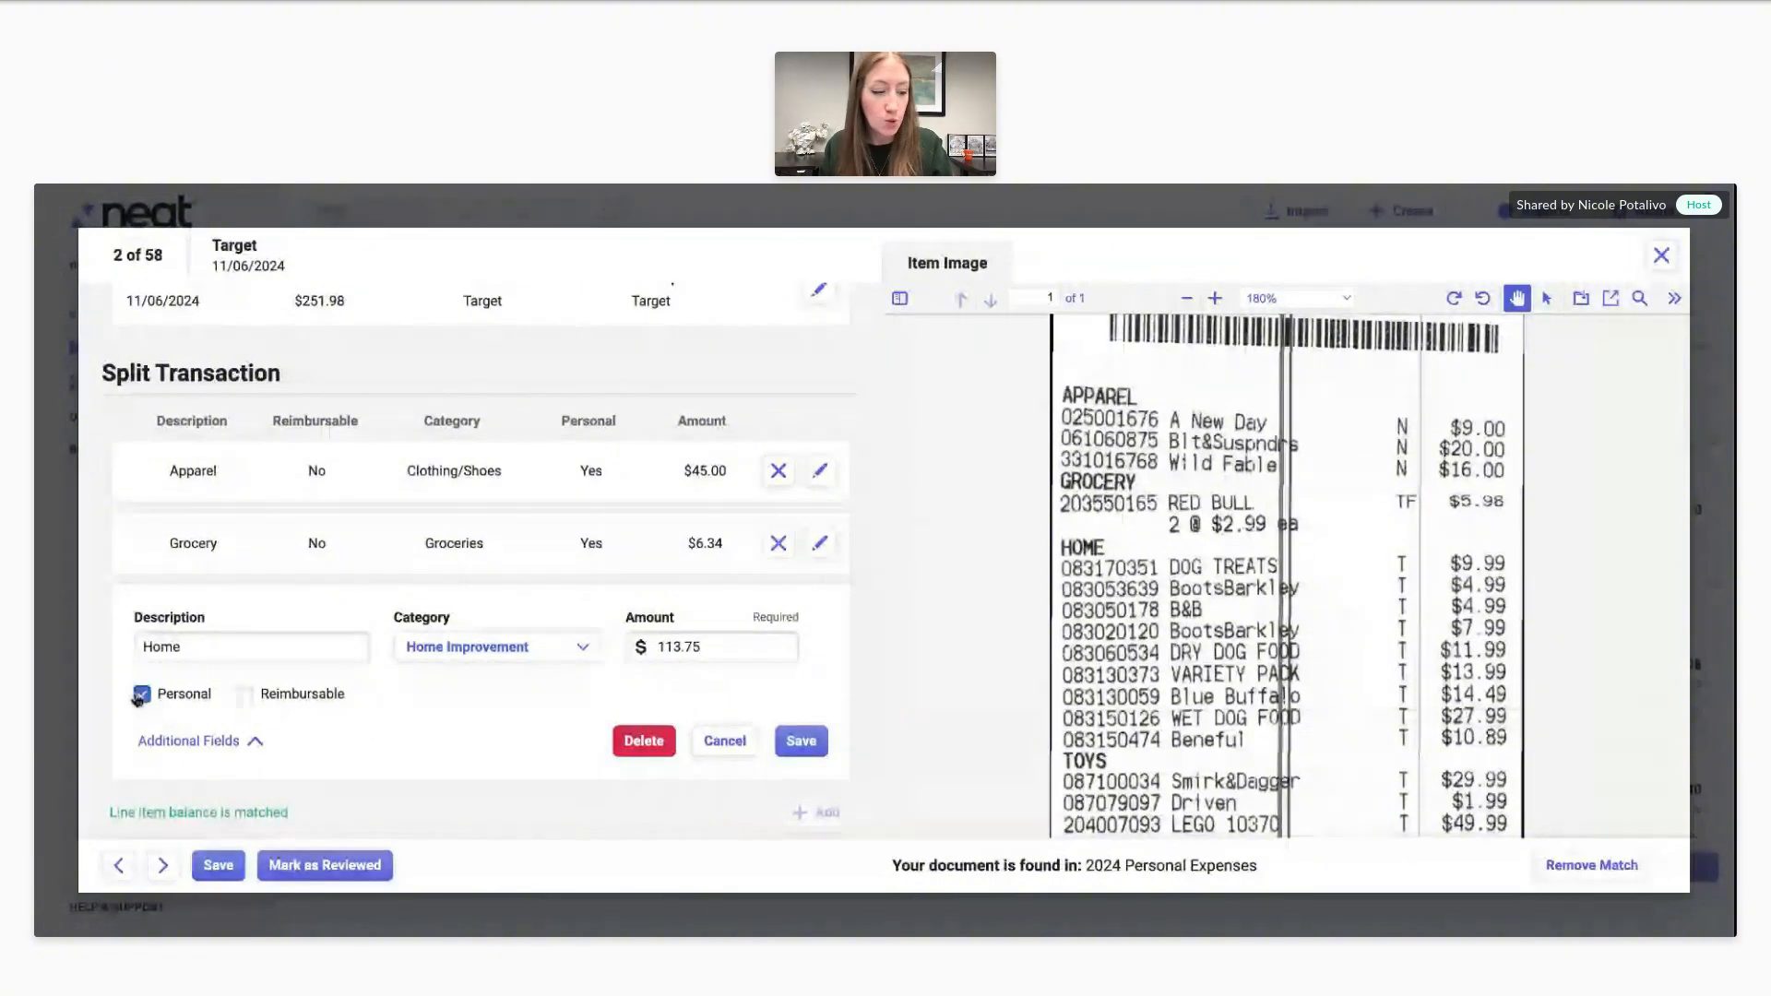
{"action": "left_click", "coordinate": [810, 743]}
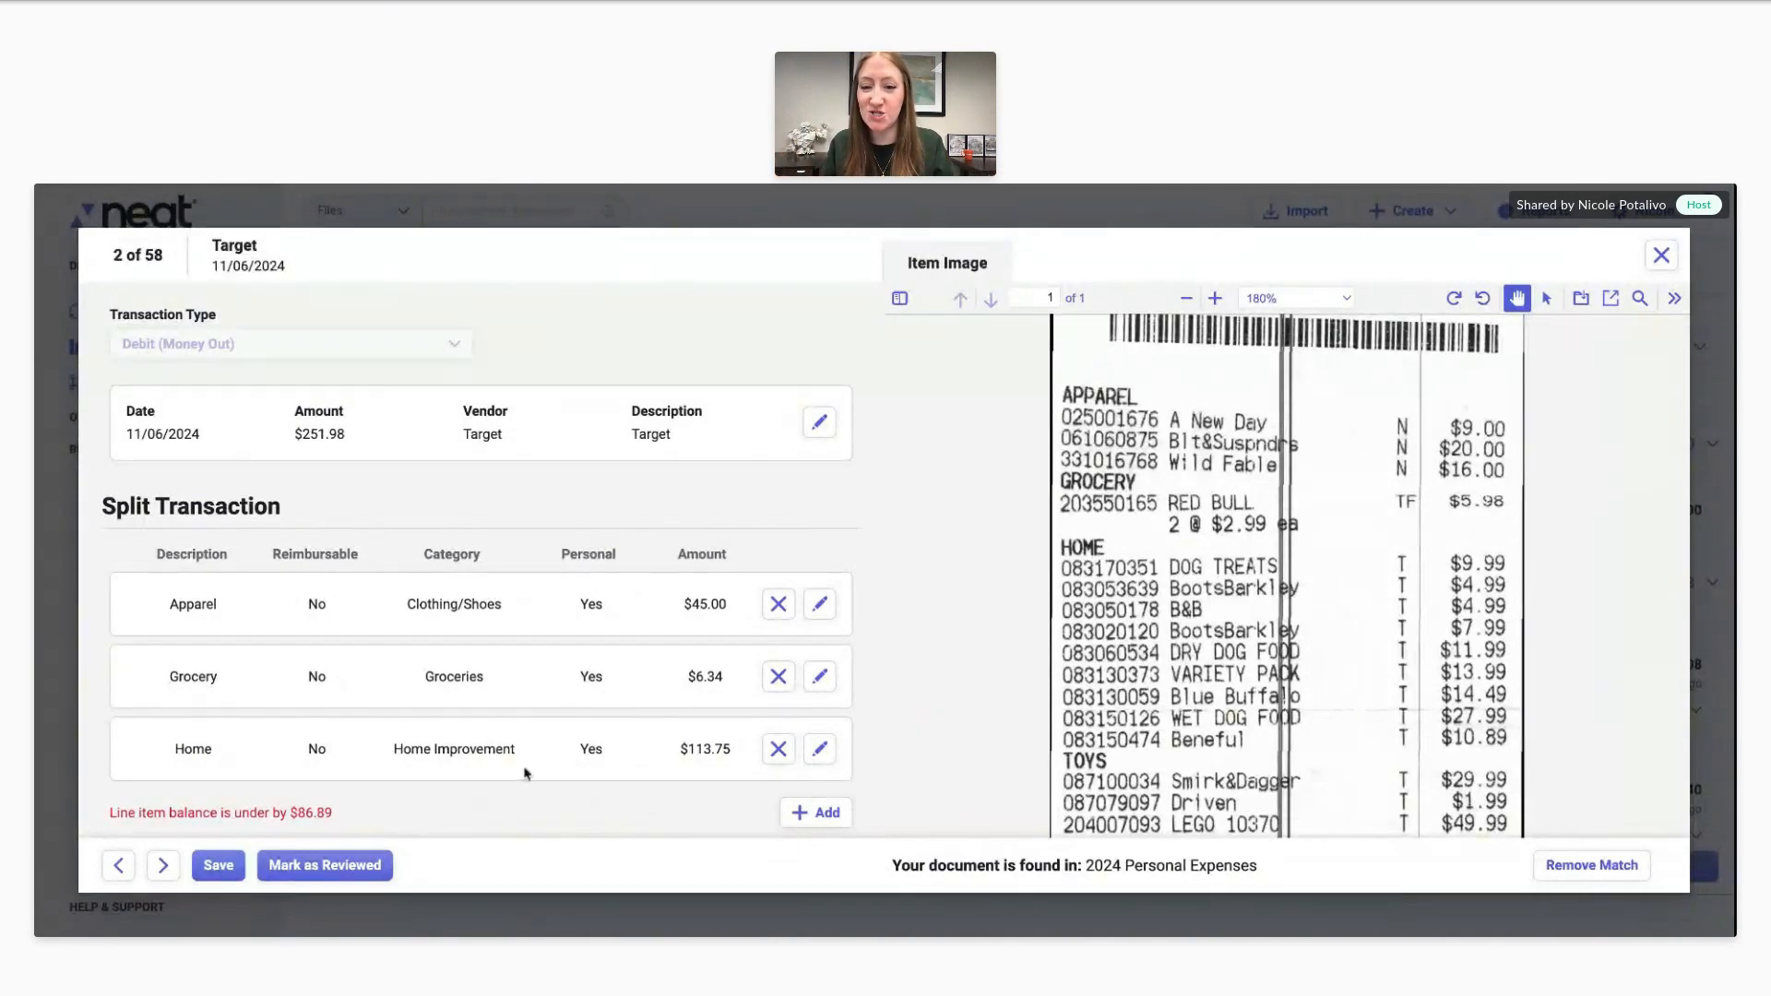
- Add a fourth line item for the remaining balance with the description Toys and the category Gifts
{"action": "left_click", "coordinate": [817, 813]}
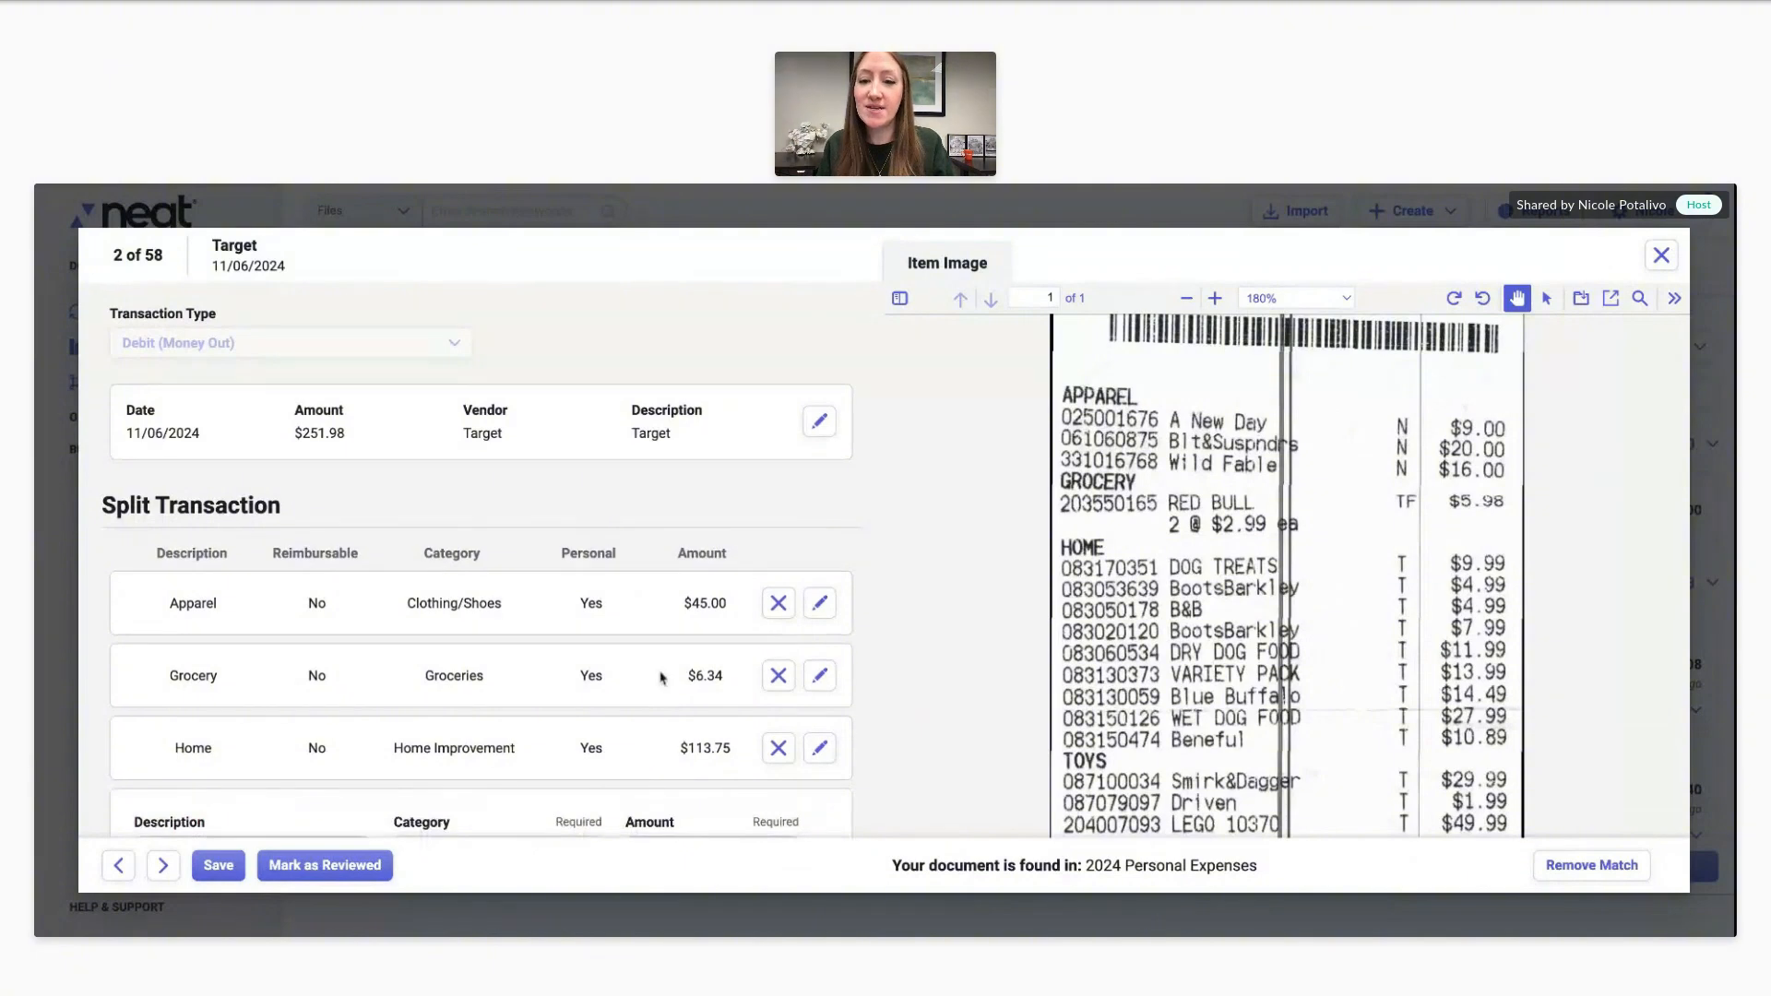
{"action": "scroll", "coordinate": [660, 678], "scroll_direction": "down", "scroll_amount": 2}
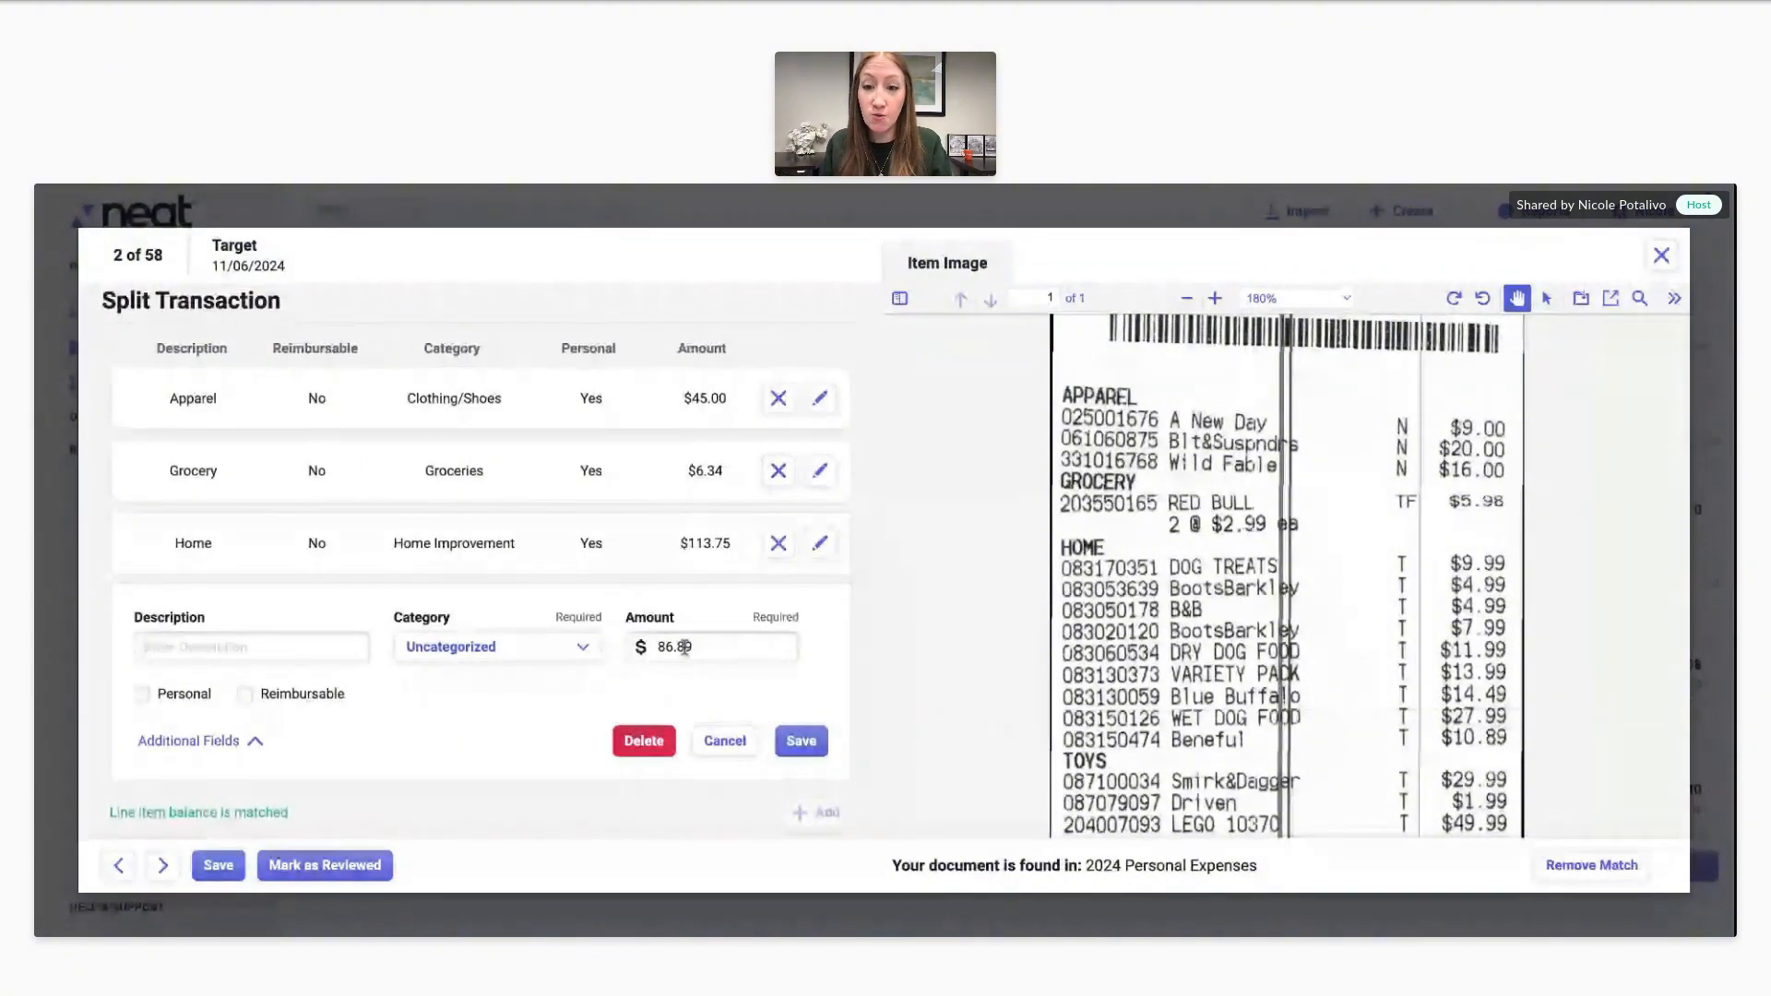
{"action": "left_click", "coordinate": [192, 649]}
{"action": "type", "text": "Toys"}
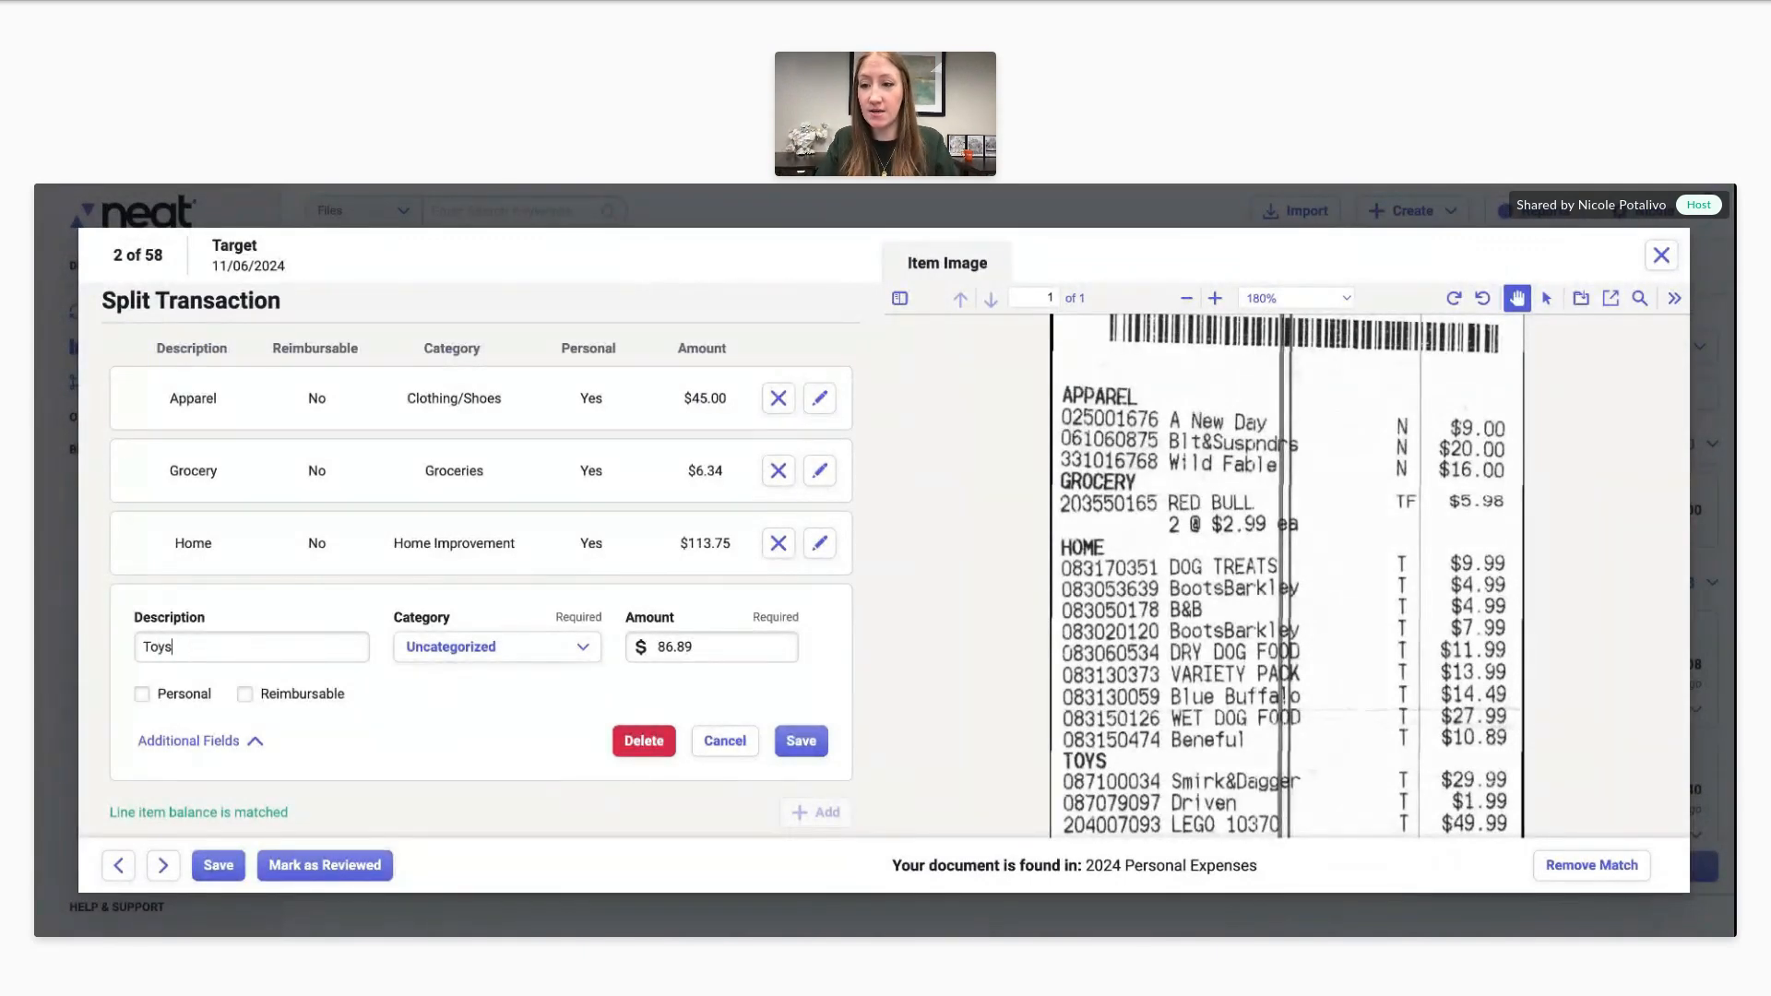
{"action": "left_click", "coordinate": [452, 660]}
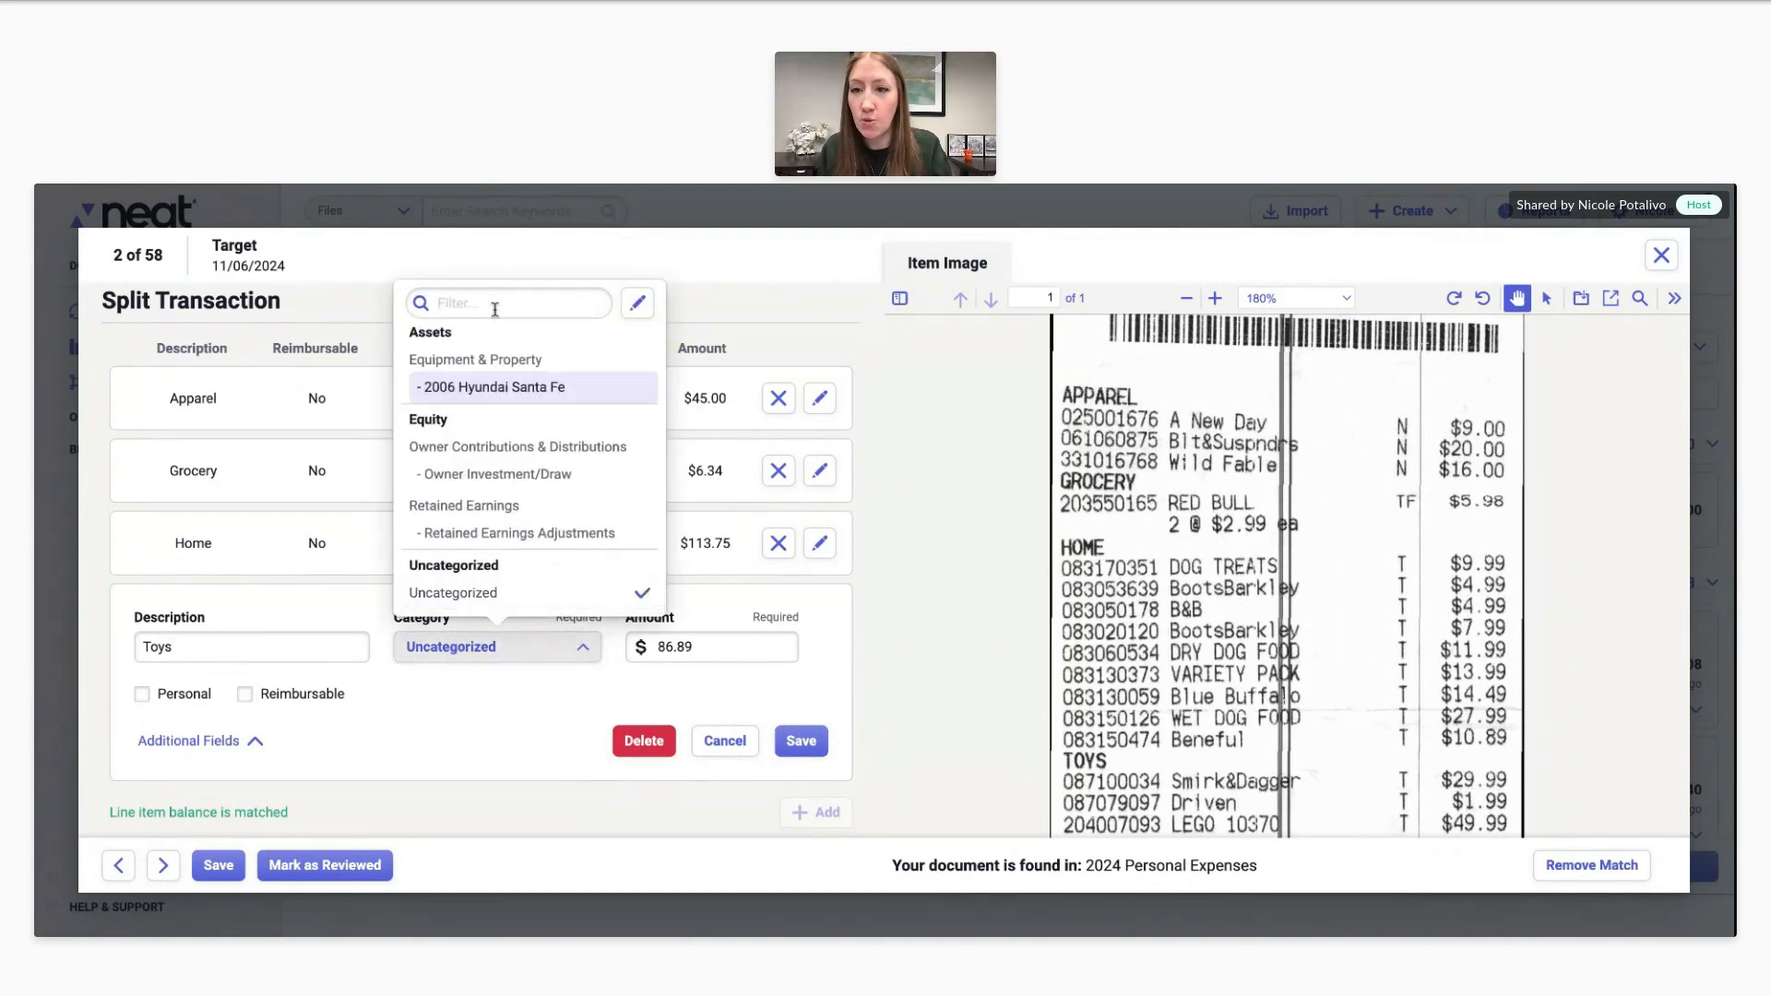
{"action": "type", "text": "gift"}
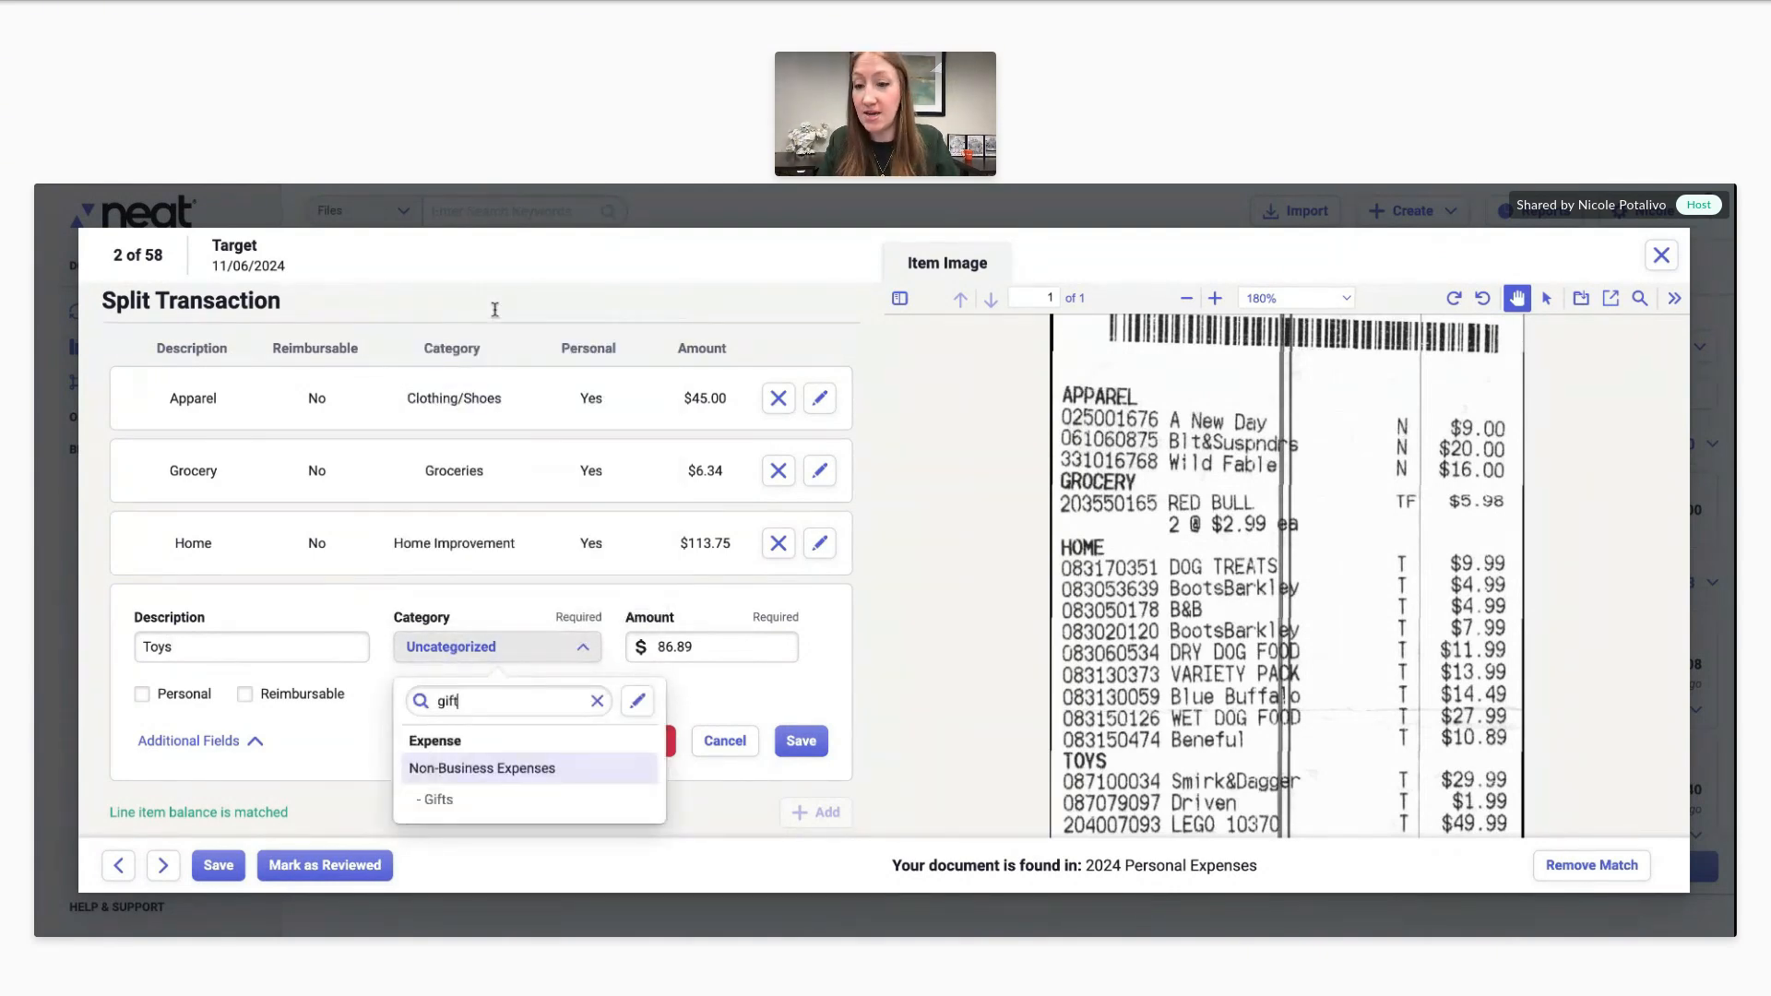
{"action": "left_click", "coordinate": [439, 799]}
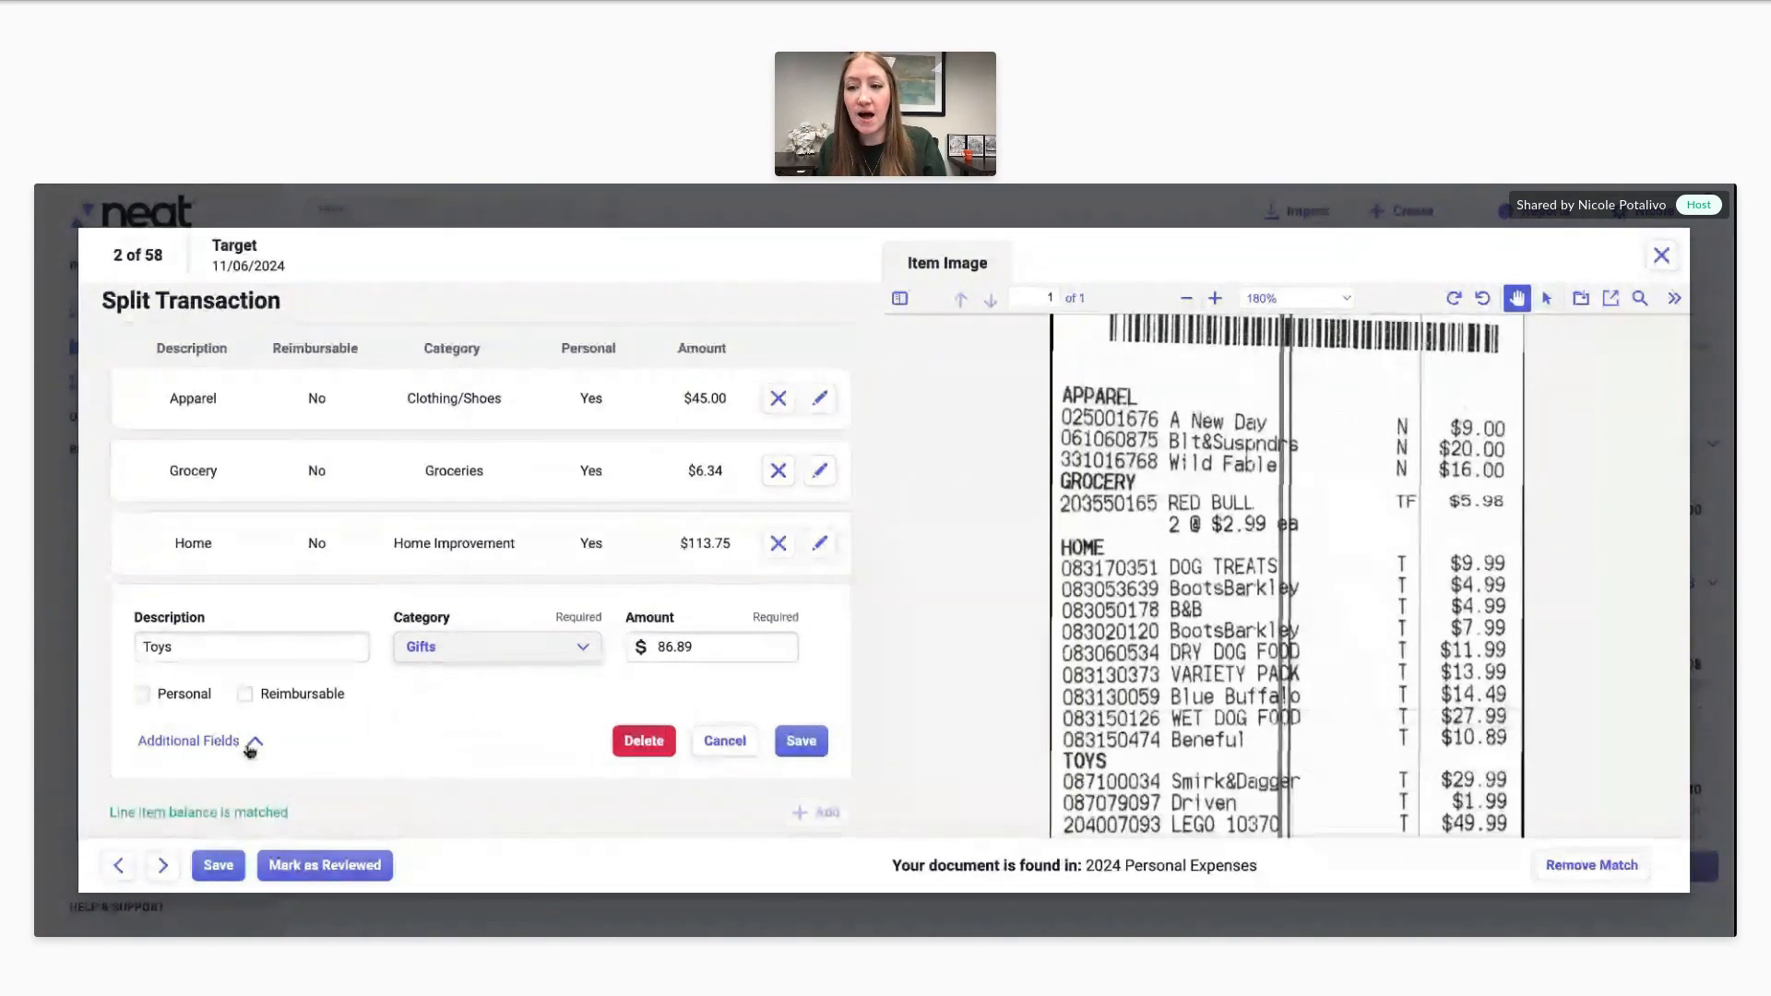
- Assign the Toys line item to the project Business A in its additional fields and save the line item
{"action": "left_click", "coordinate": [251, 745]}
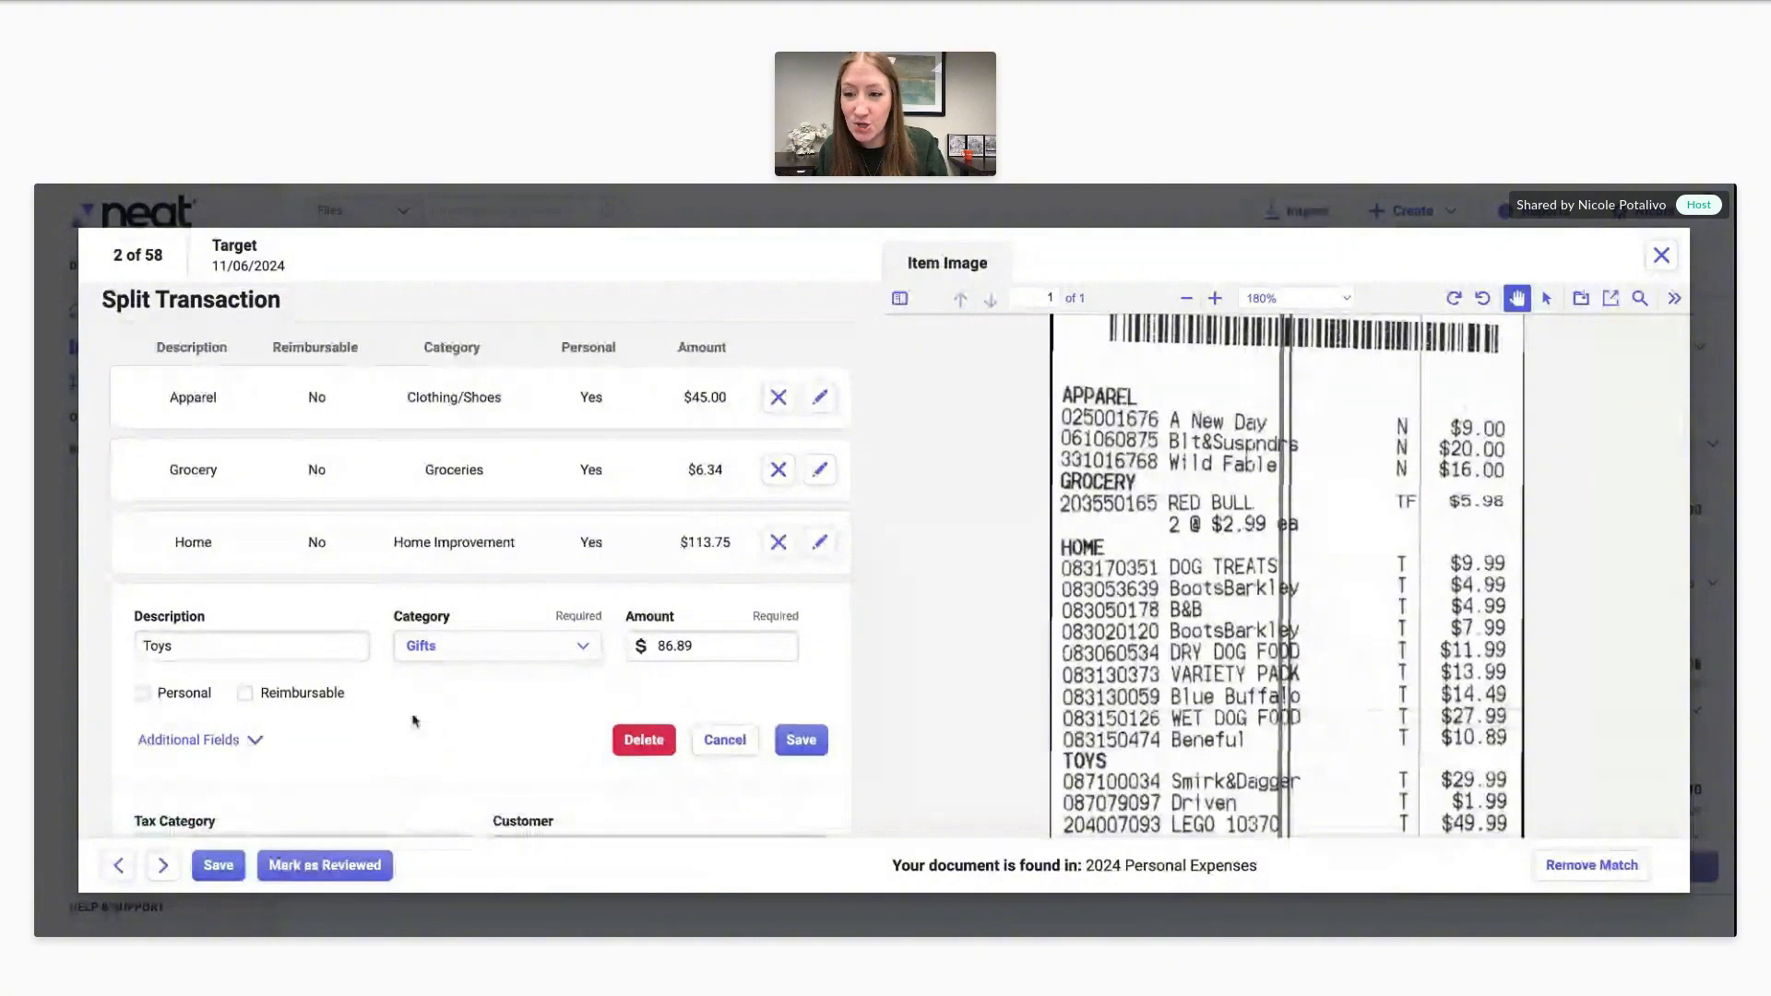
{"action": "scroll", "coordinate": [412, 718], "scroll_direction": "down", "scroll_amount": 5}
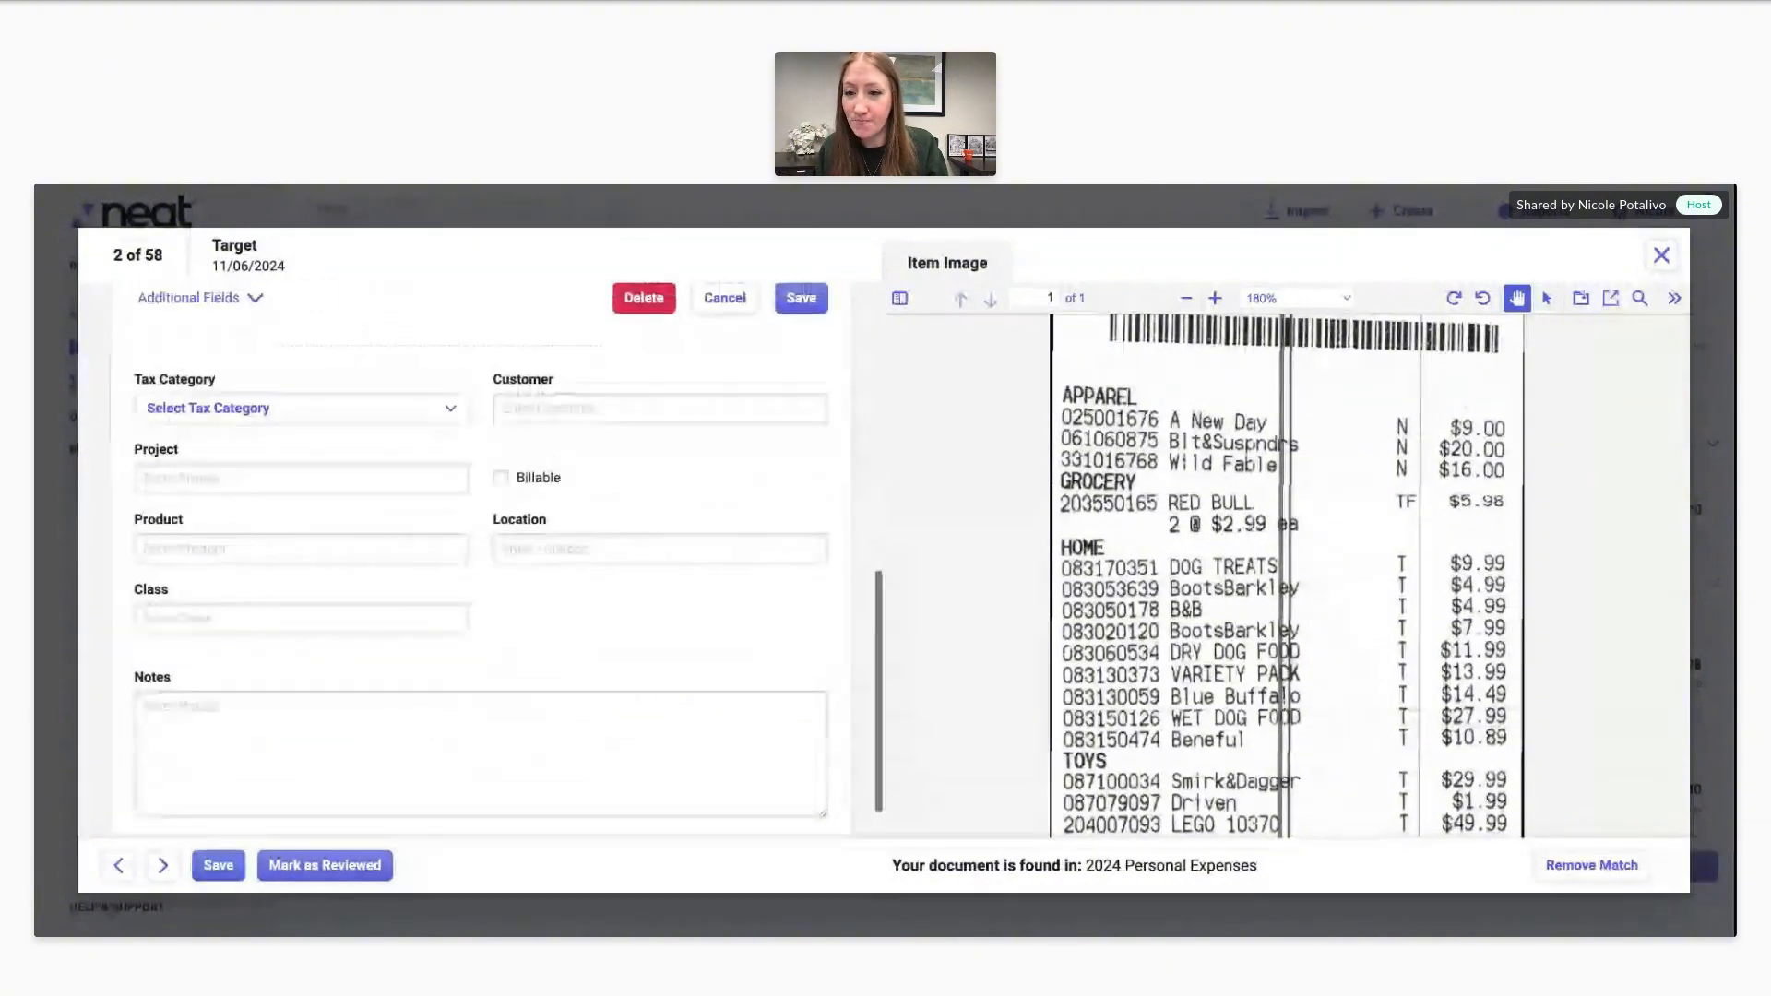
{"action": "scroll", "coordinate": [350, 632], "scroll_direction": "up", "scroll_amount": 3}
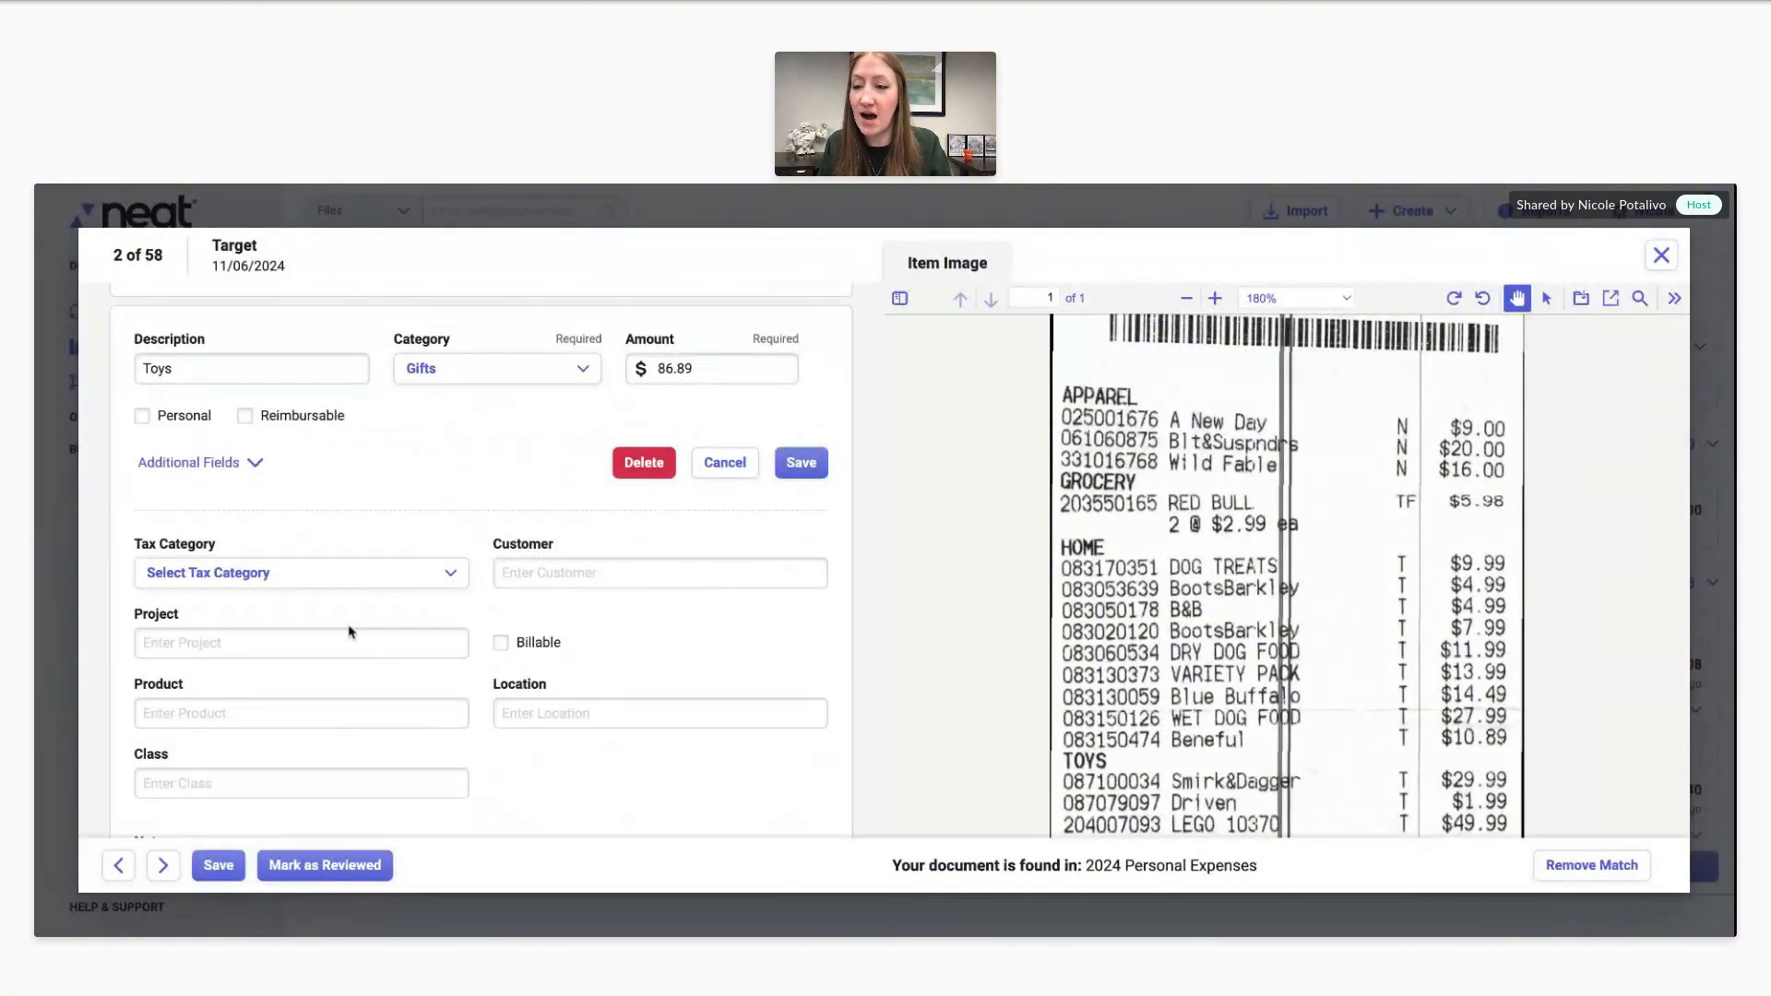
{"action": "scroll", "coordinate": [350, 631], "scroll_direction": "up", "scroll_amount": 2}
{"action": "scroll", "coordinate": [348, 627], "scroll_direction": "down", "scroll_amount": 3}
{"action": "left_click", "coordinate": [255, 690]}
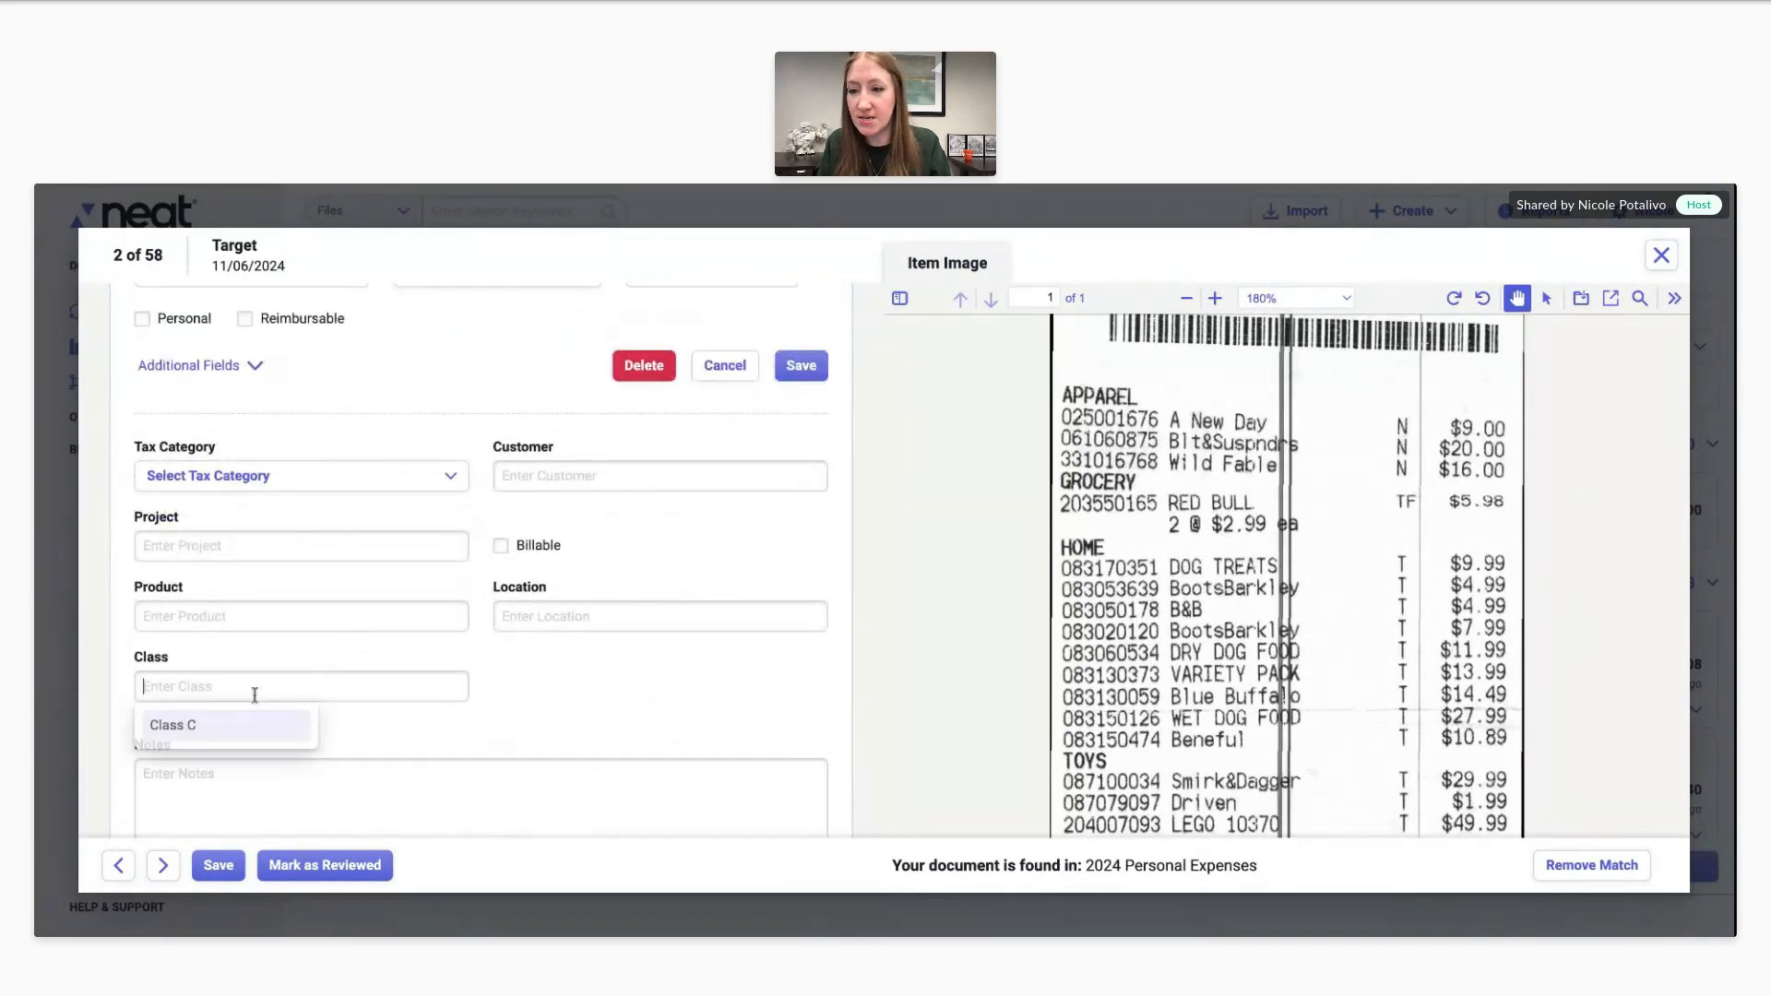
{"action": "left_click", "coordinate": [247, 616]}
{"action": "left_click", "coordinate": [243, 551]}
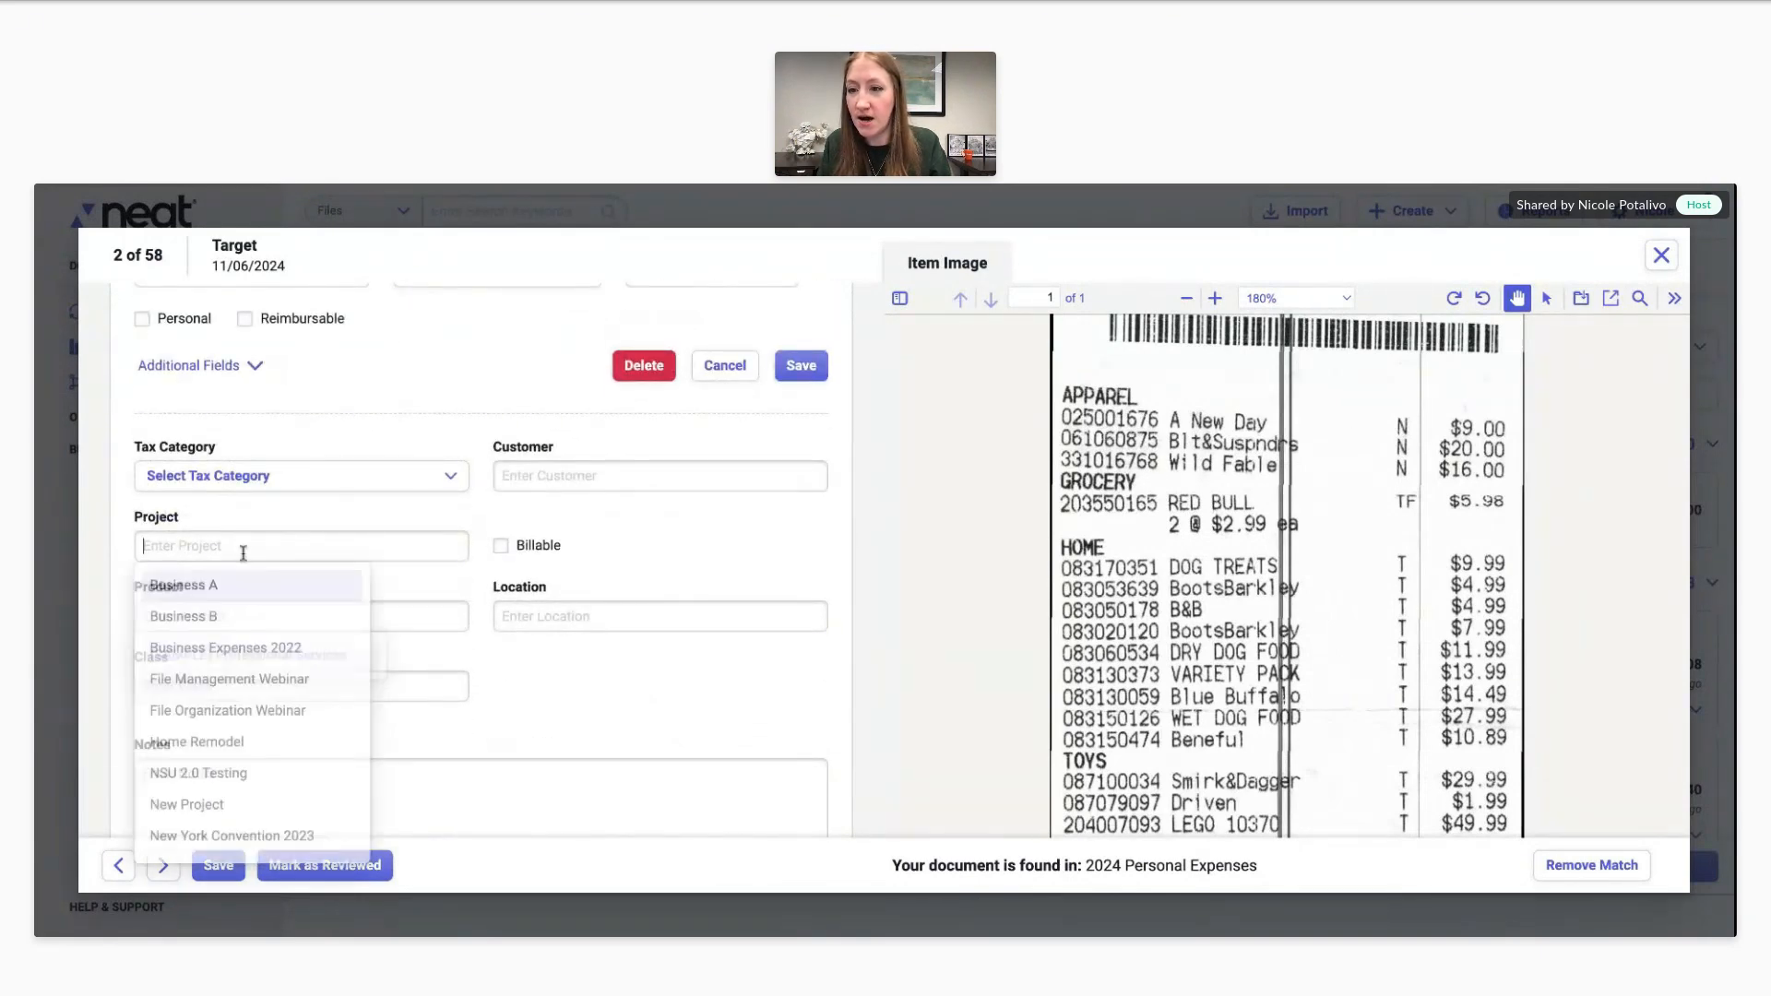
{"action": "left_click", "coordinate": [226, 589]}
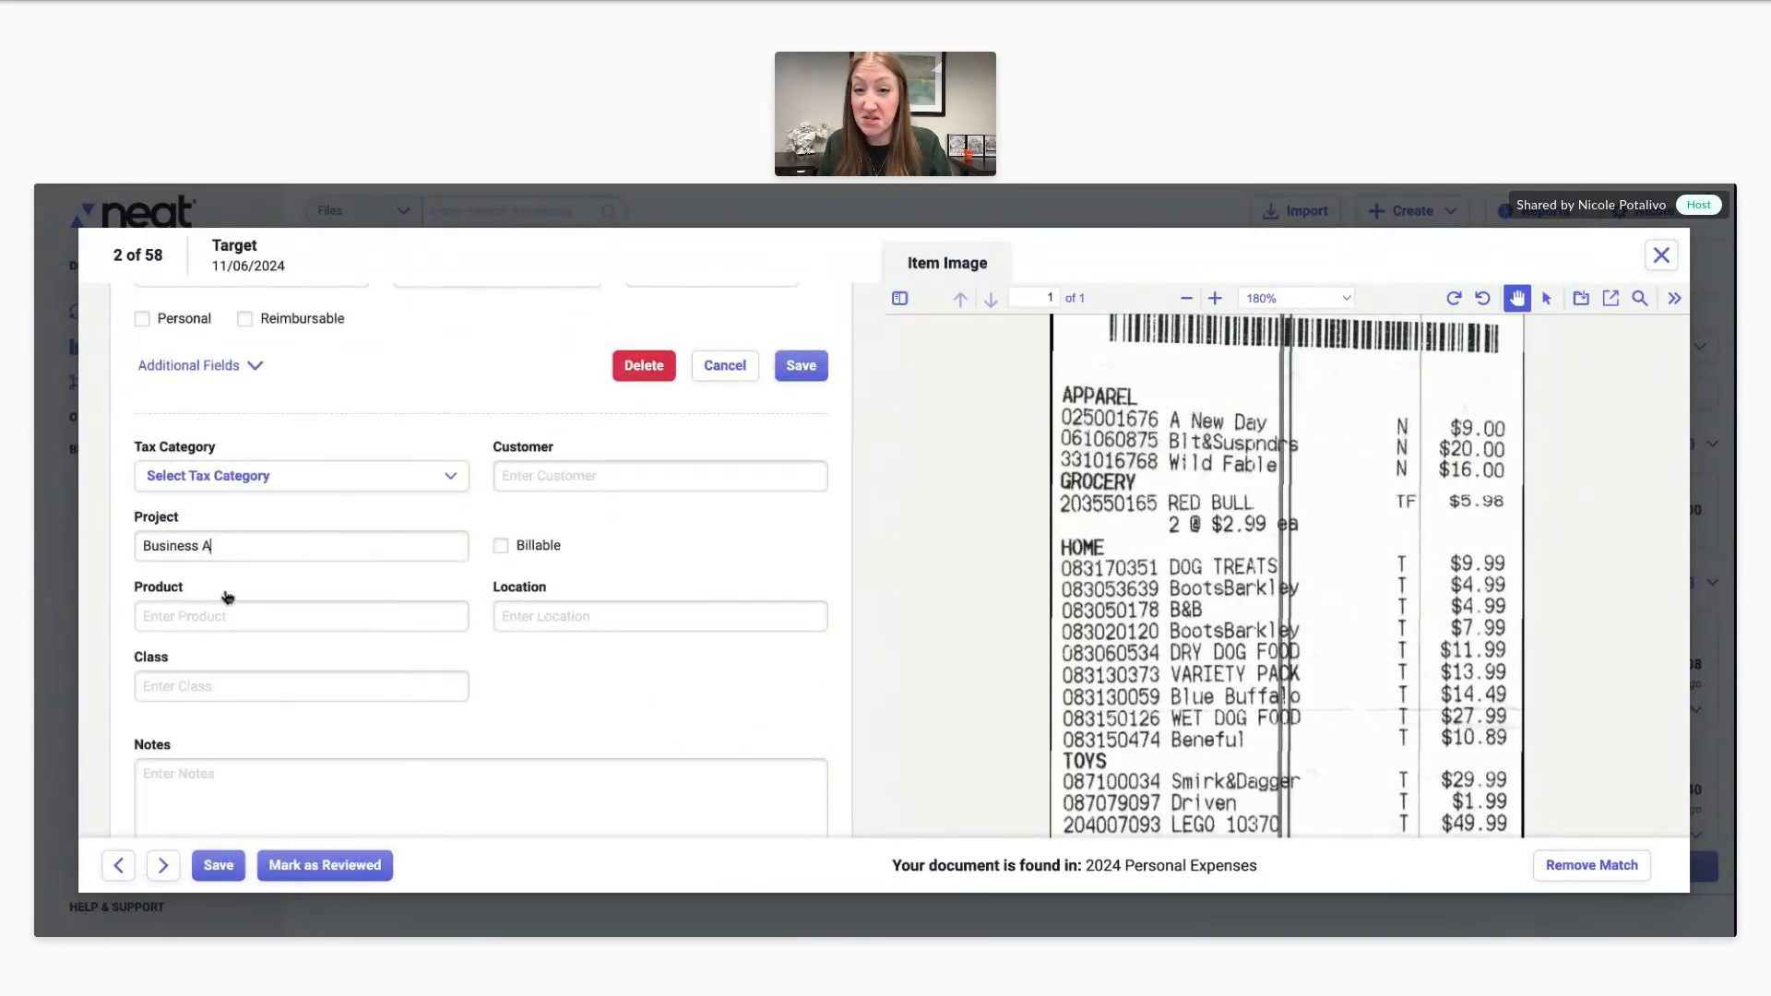
{"action": "left_click", "coordinate": [800, 372]}
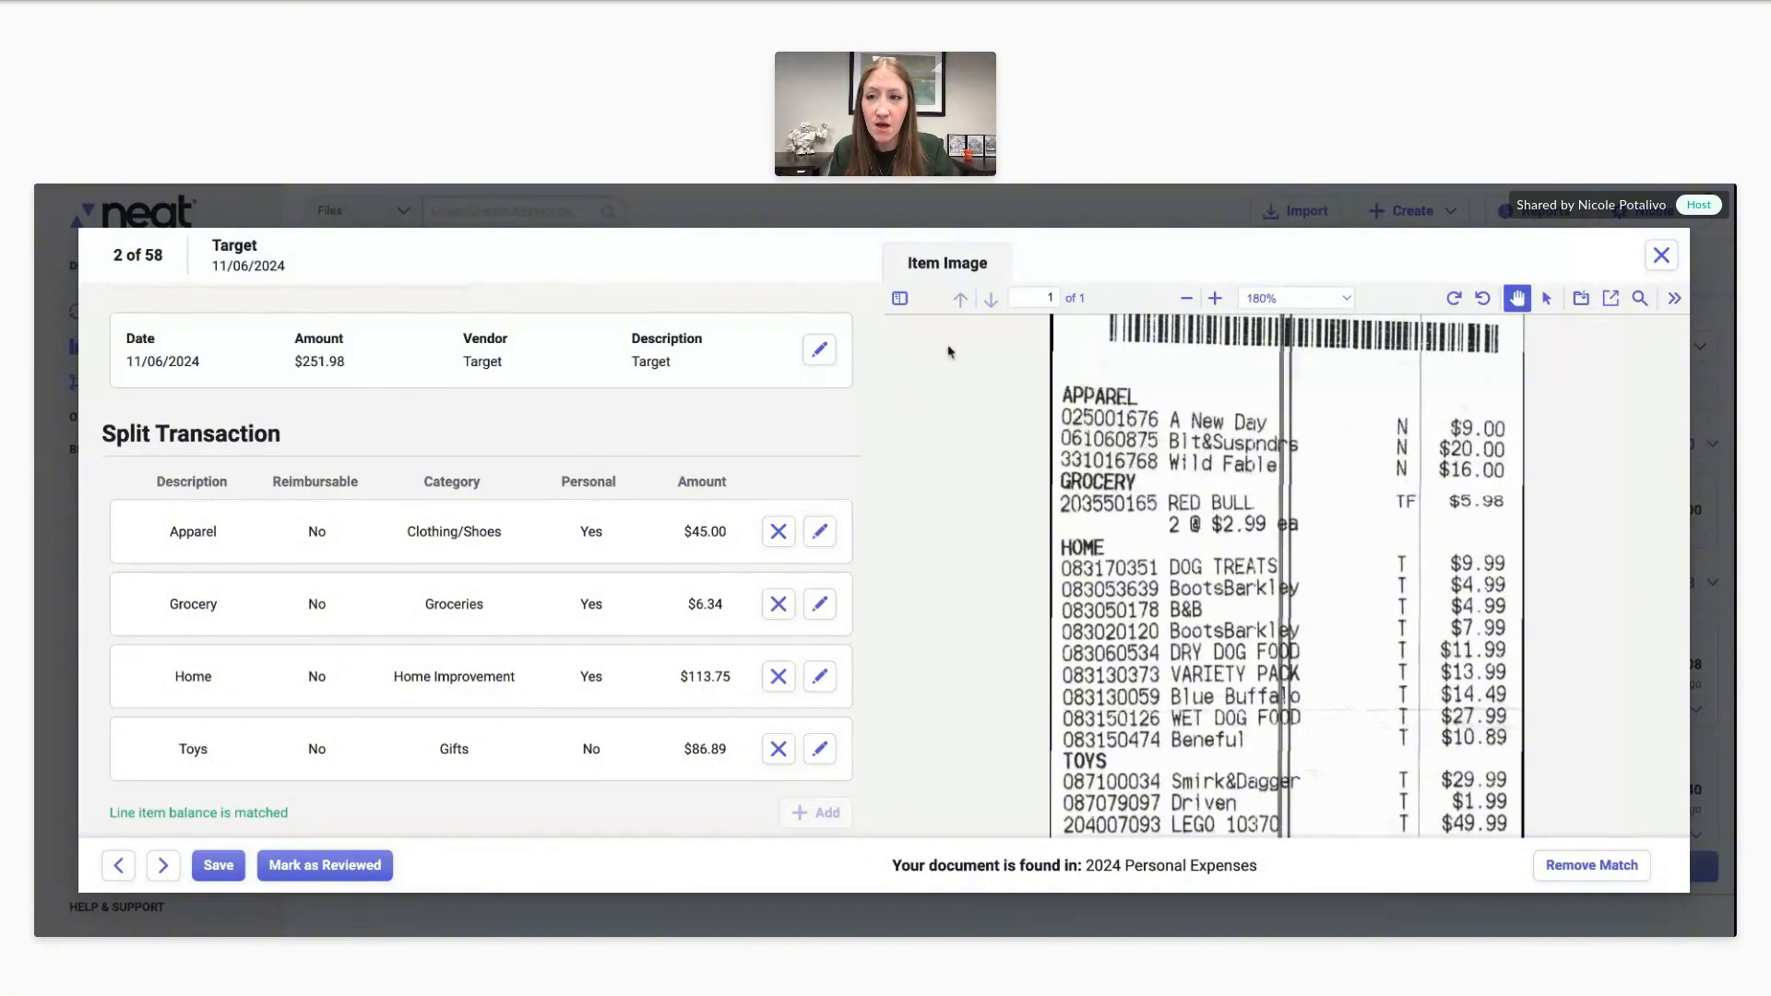
- Close the split Target transaction and display its assigned categories in the transaction list
{"action": "left_click", "coordinate": [1659, 262]}
{"action": "left_click", "coordinate": [979, 616]}
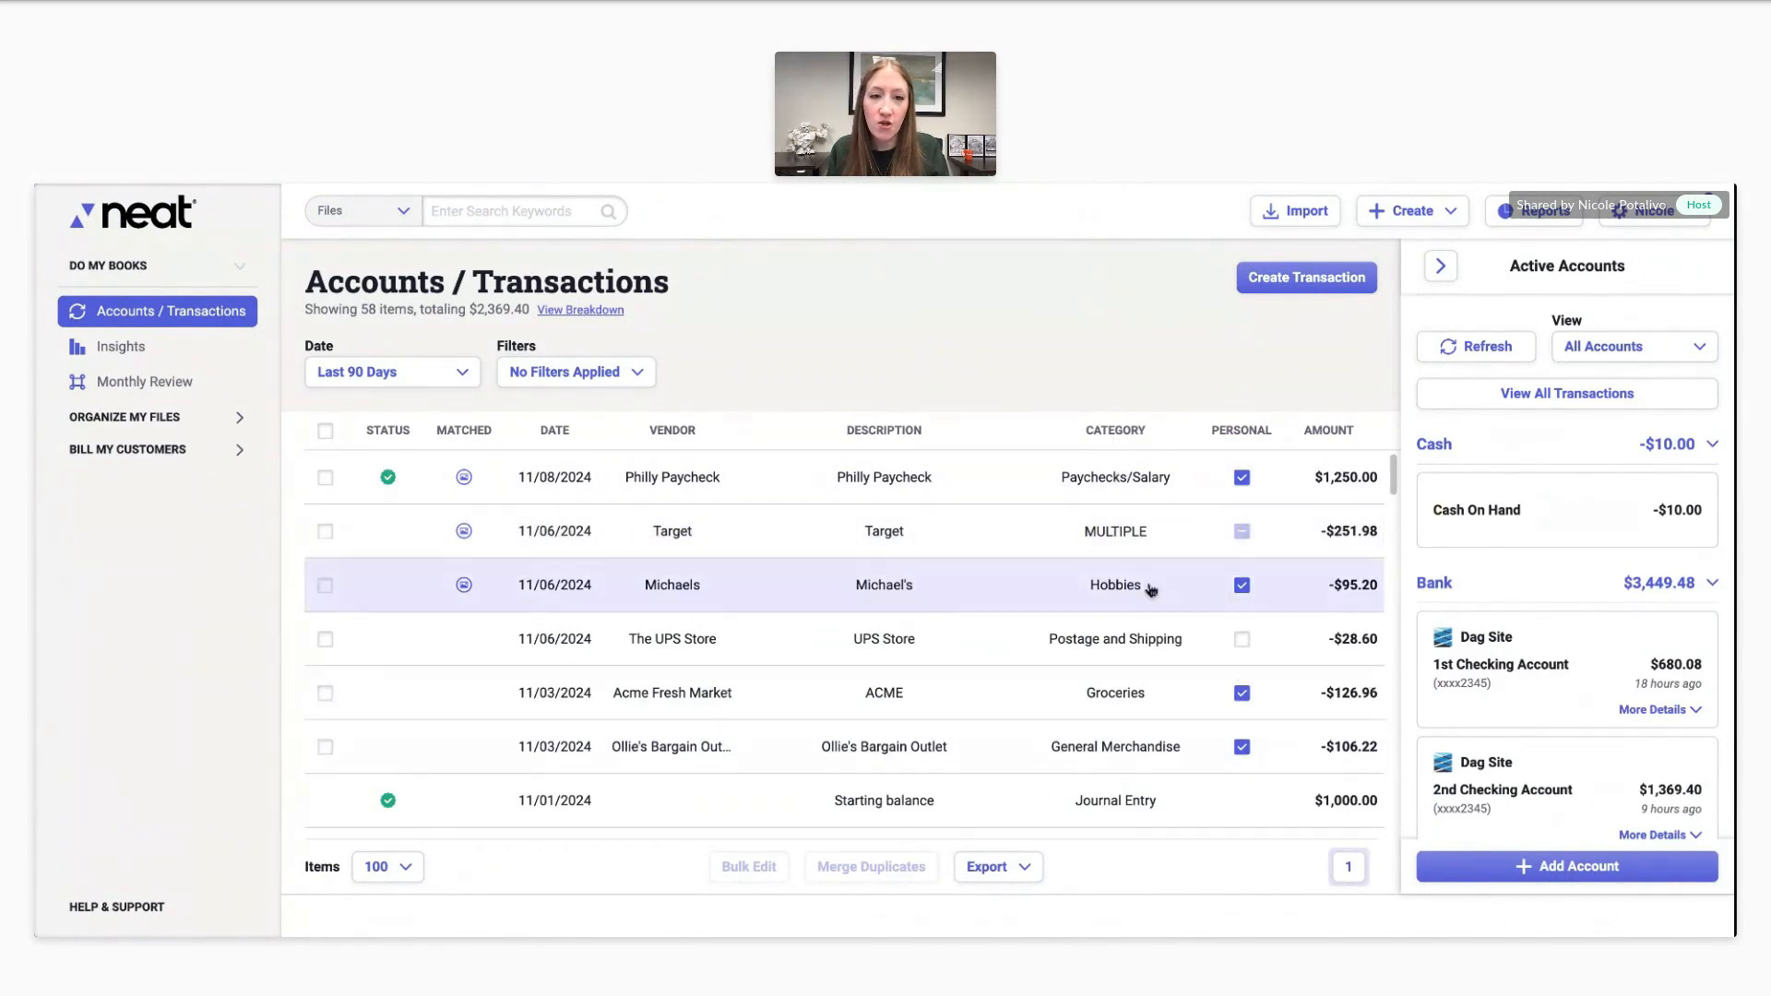
{"action": "mouse_move", "coordinate": [1124, 538]}
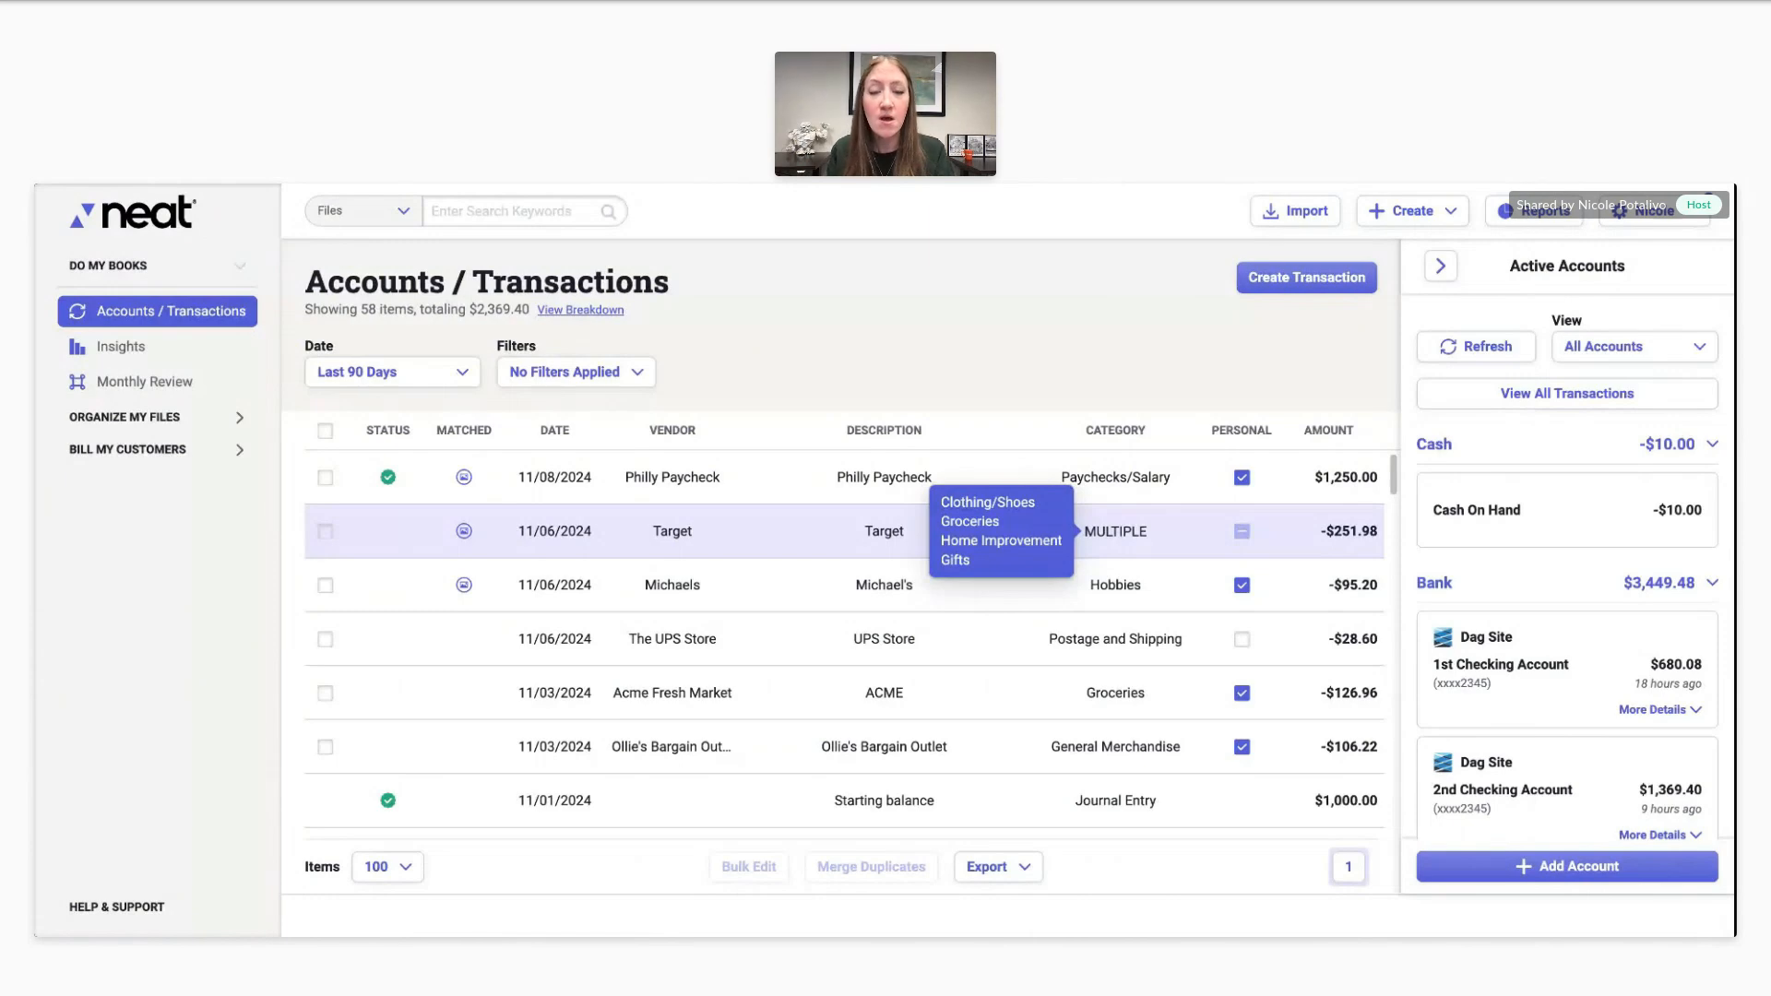
- Reopen the Target transaction to review its line items against the top of the matched receipt, and close it again
{"action": "left_click", "coordinate": [745, 536]}
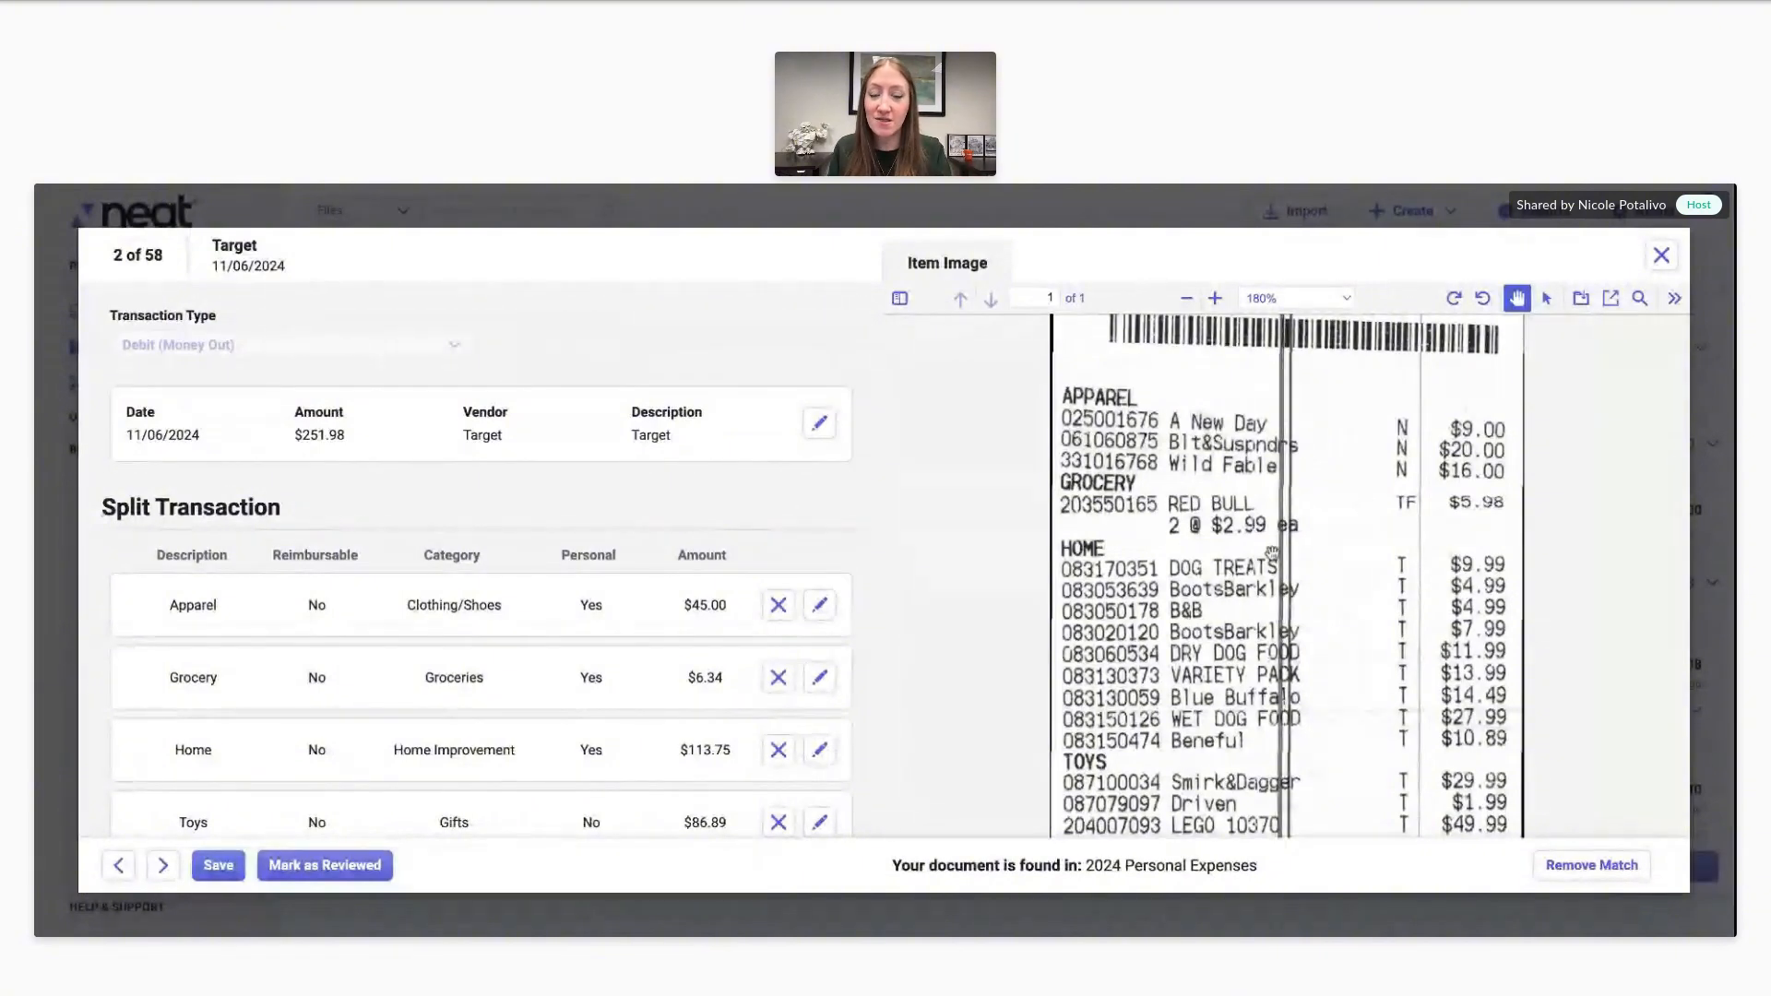
{"action": "scroll", "coordinate": [1272, 553], "scroll_direction": "up", "scroll_amount": 4}
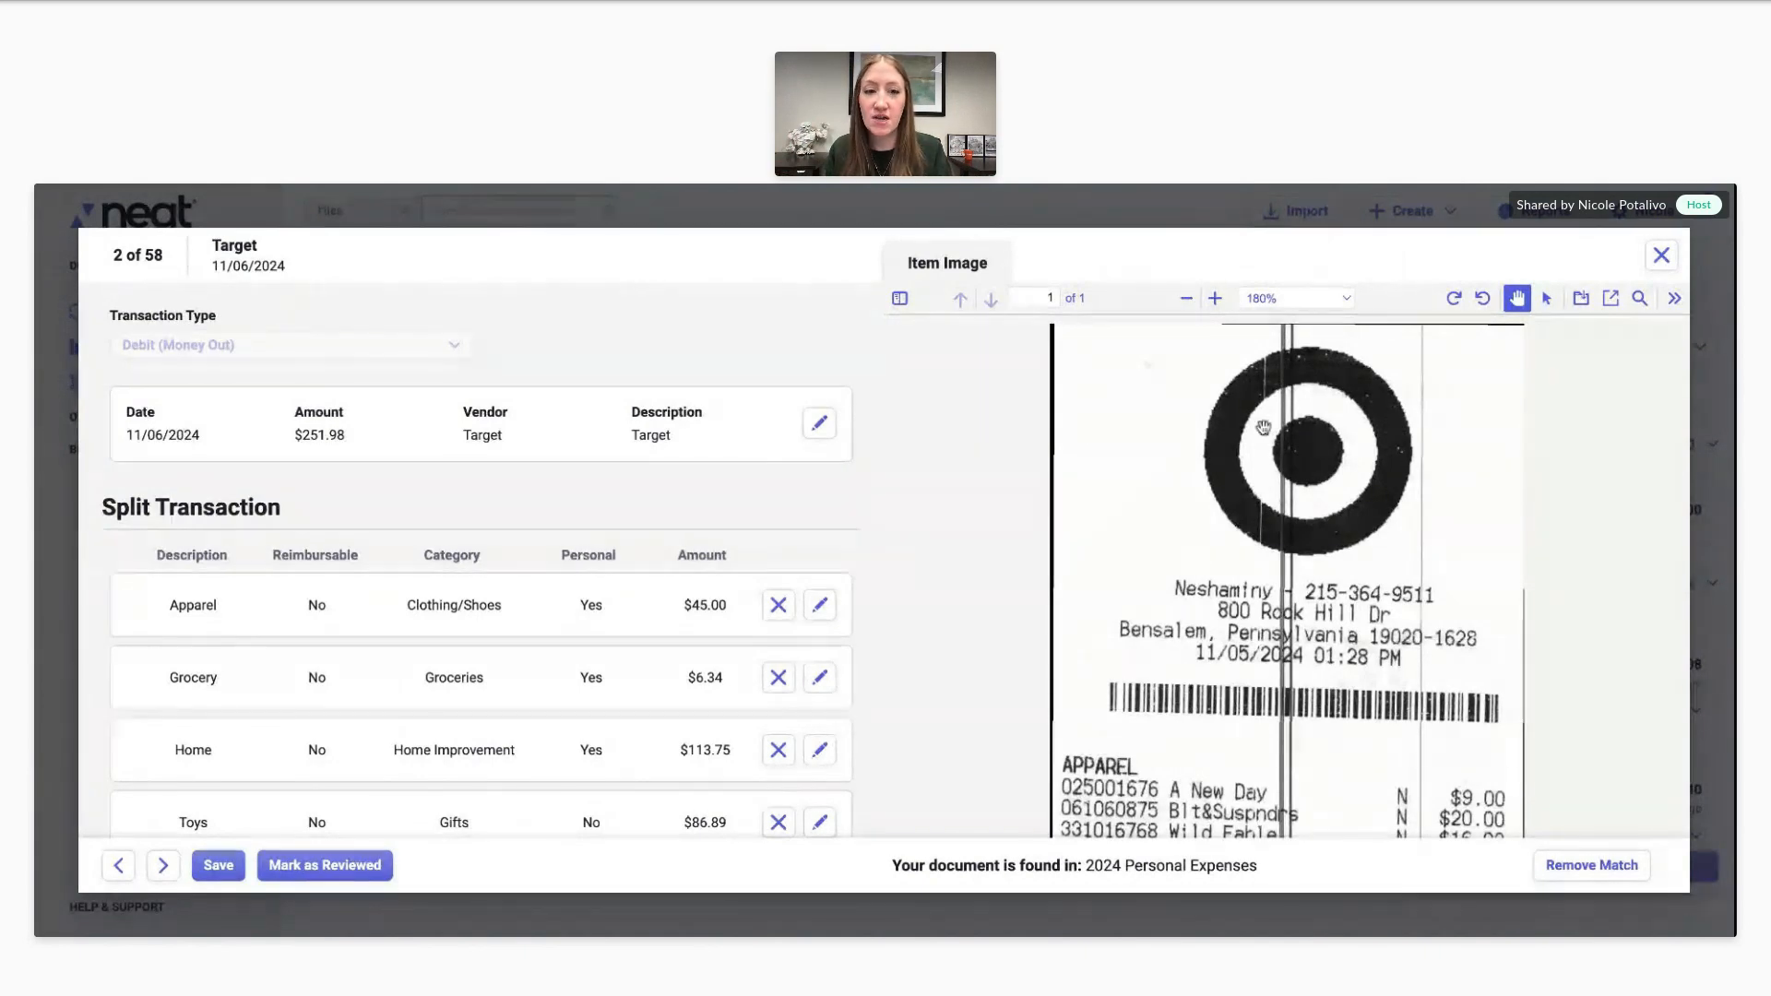
{"action": "left_click", "coordinate": [1669, 263]}
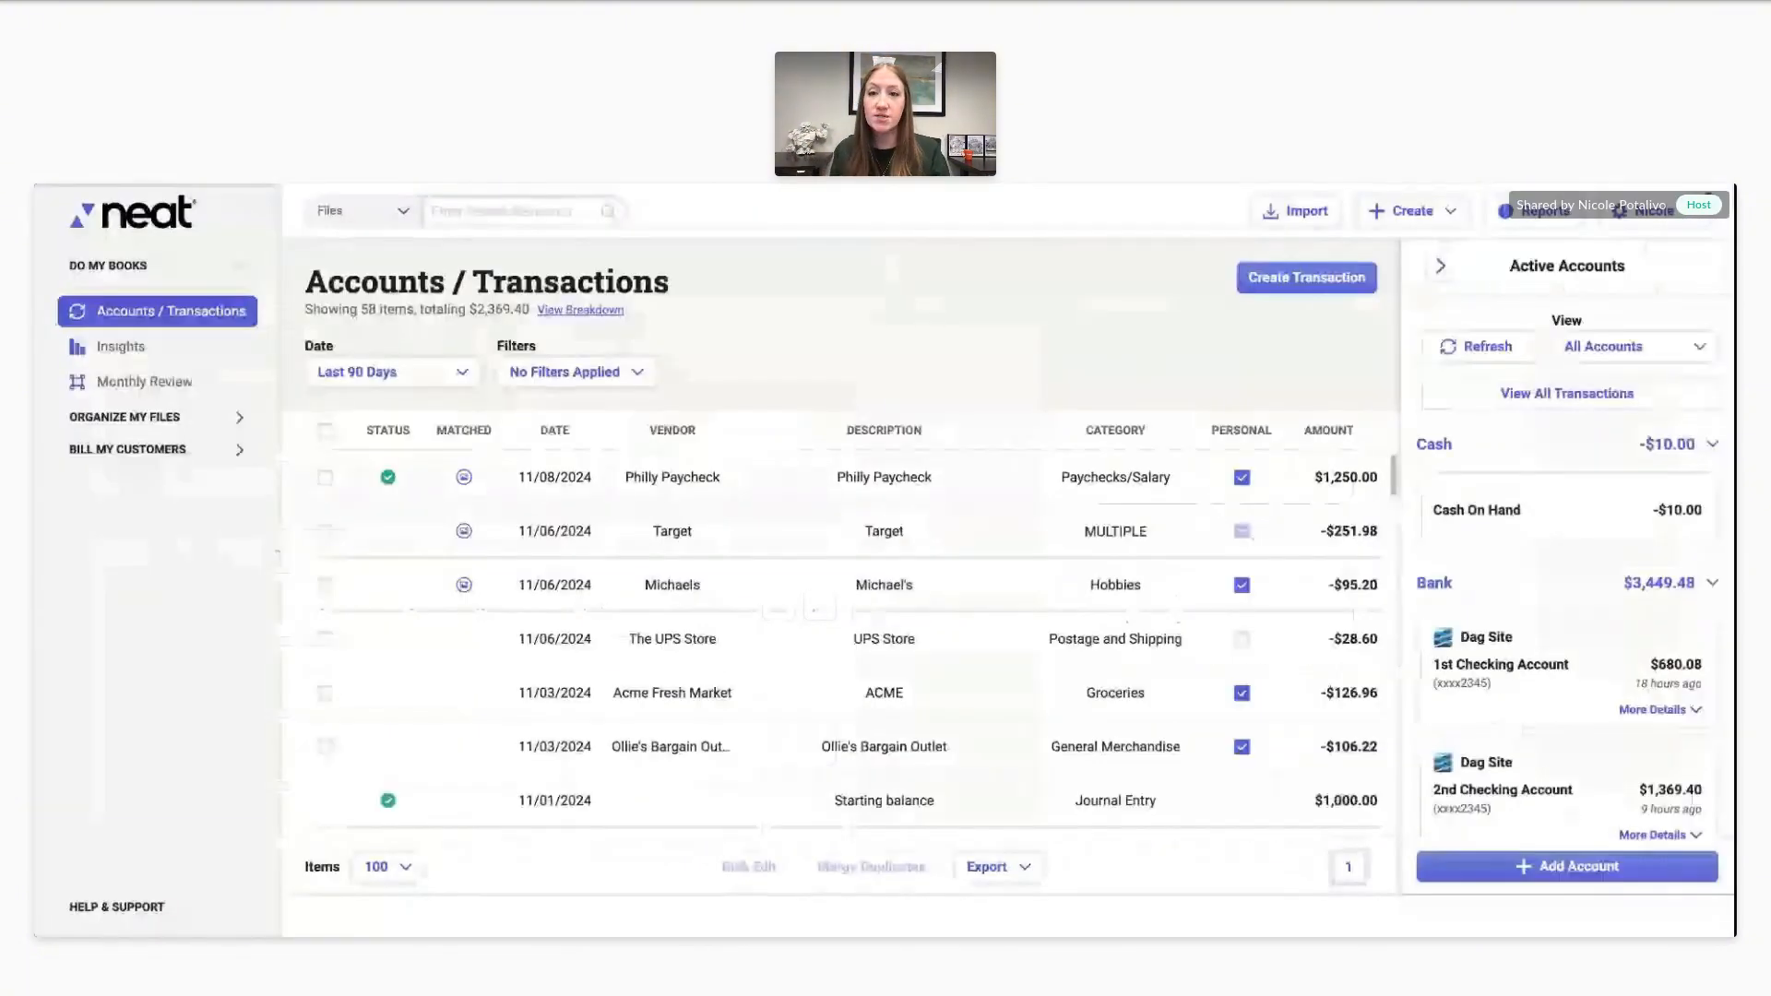
- View the category breakdown of the listed transactions and look through the sums down to Home Improvement
{"action": "left_click", "coordinate": [581, 310]}
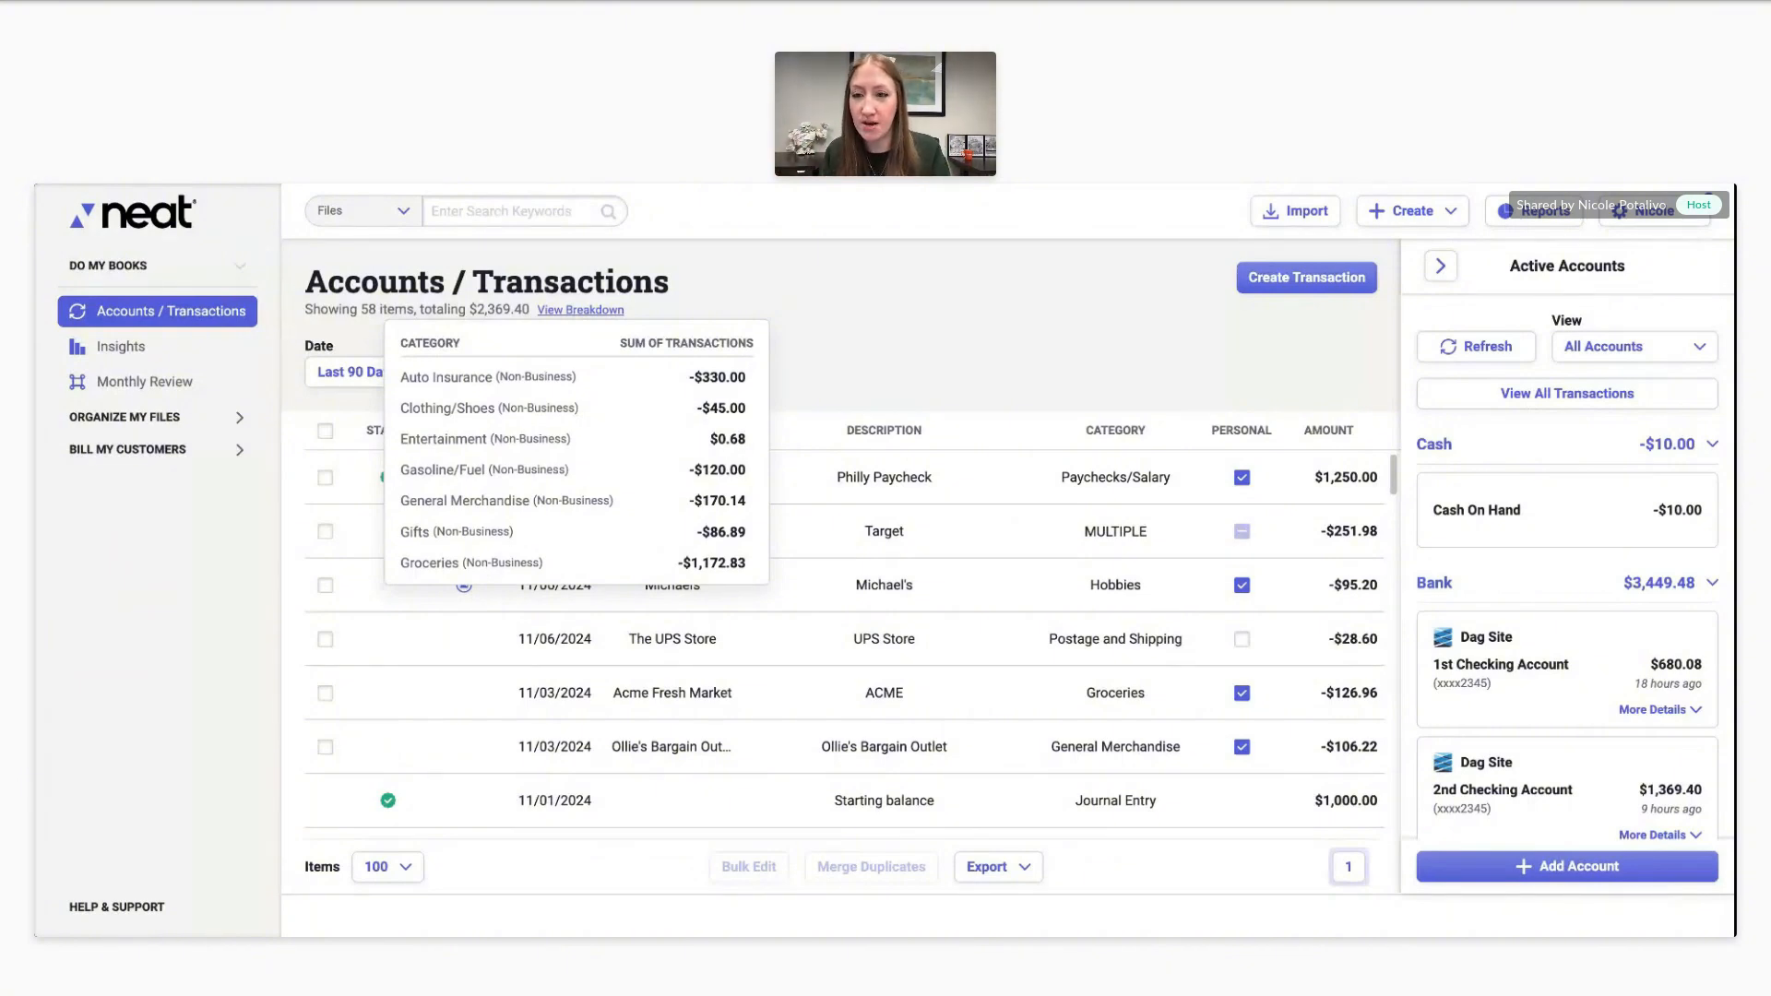
{"action": "scroll", "coordinate": [689, 498], "scroll_direction": "down", "scroll_amount": 1}
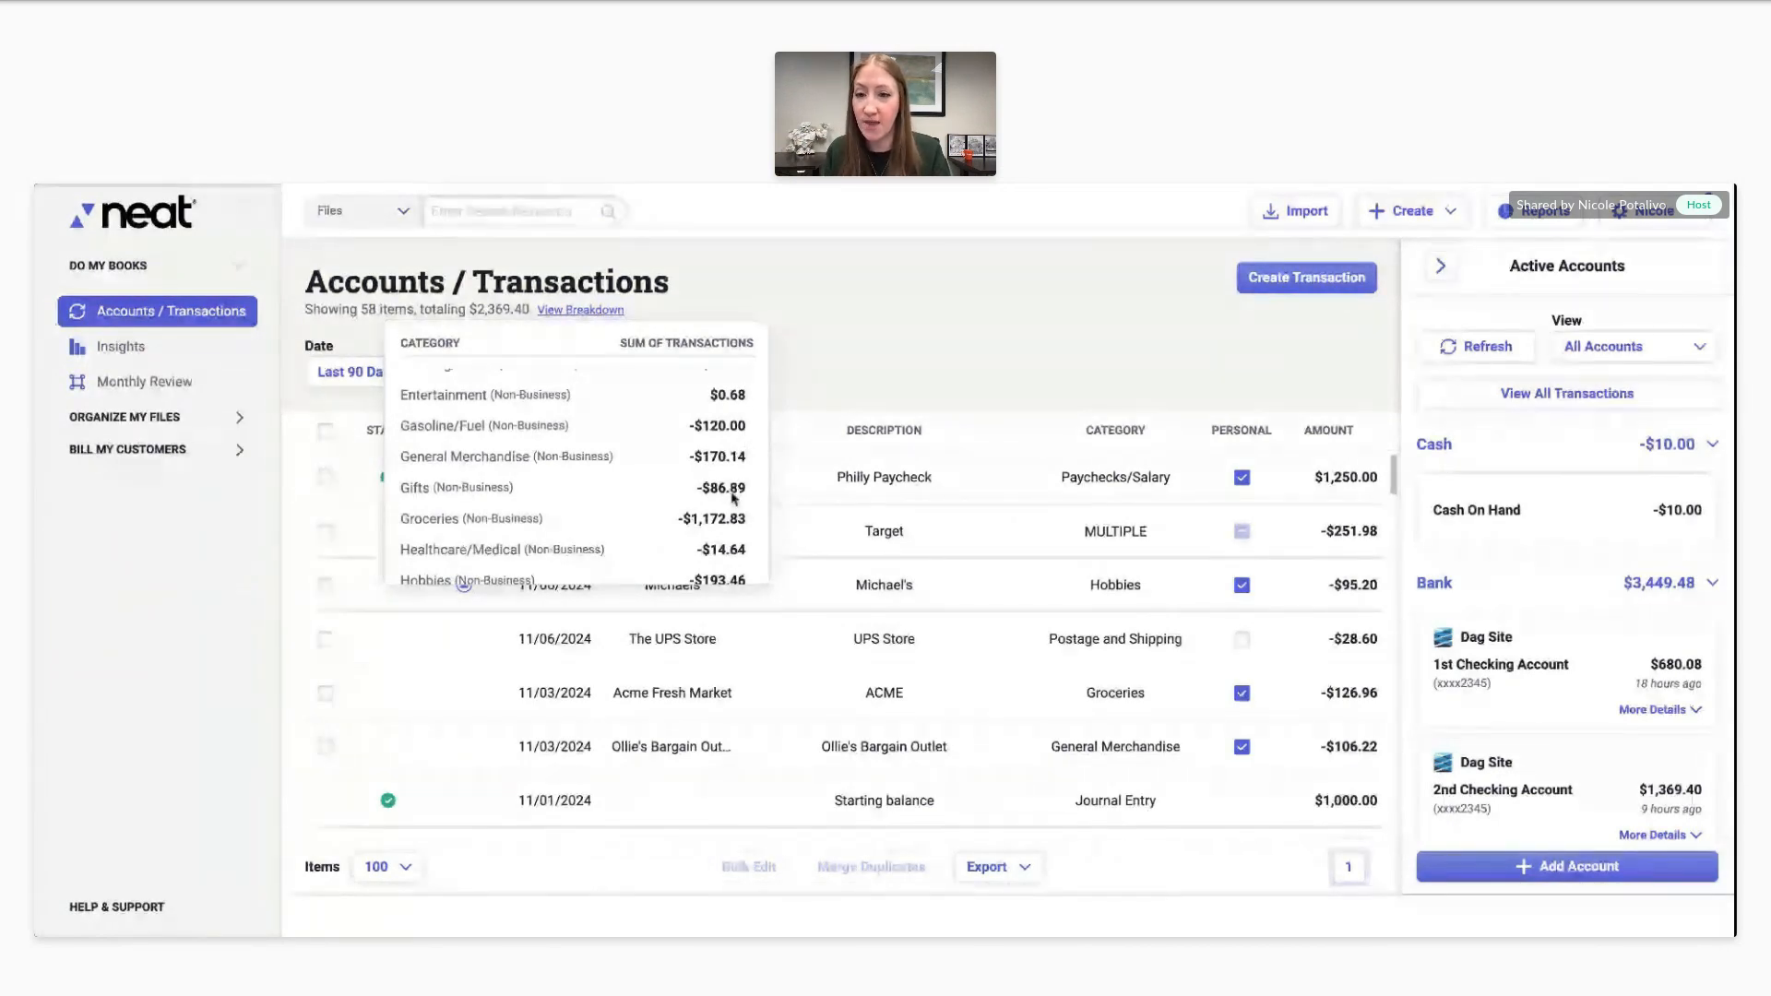
{"action": "scroll", "coordinate": [734, 498], "scroll_direction": "down", "scroll_amount": 2}
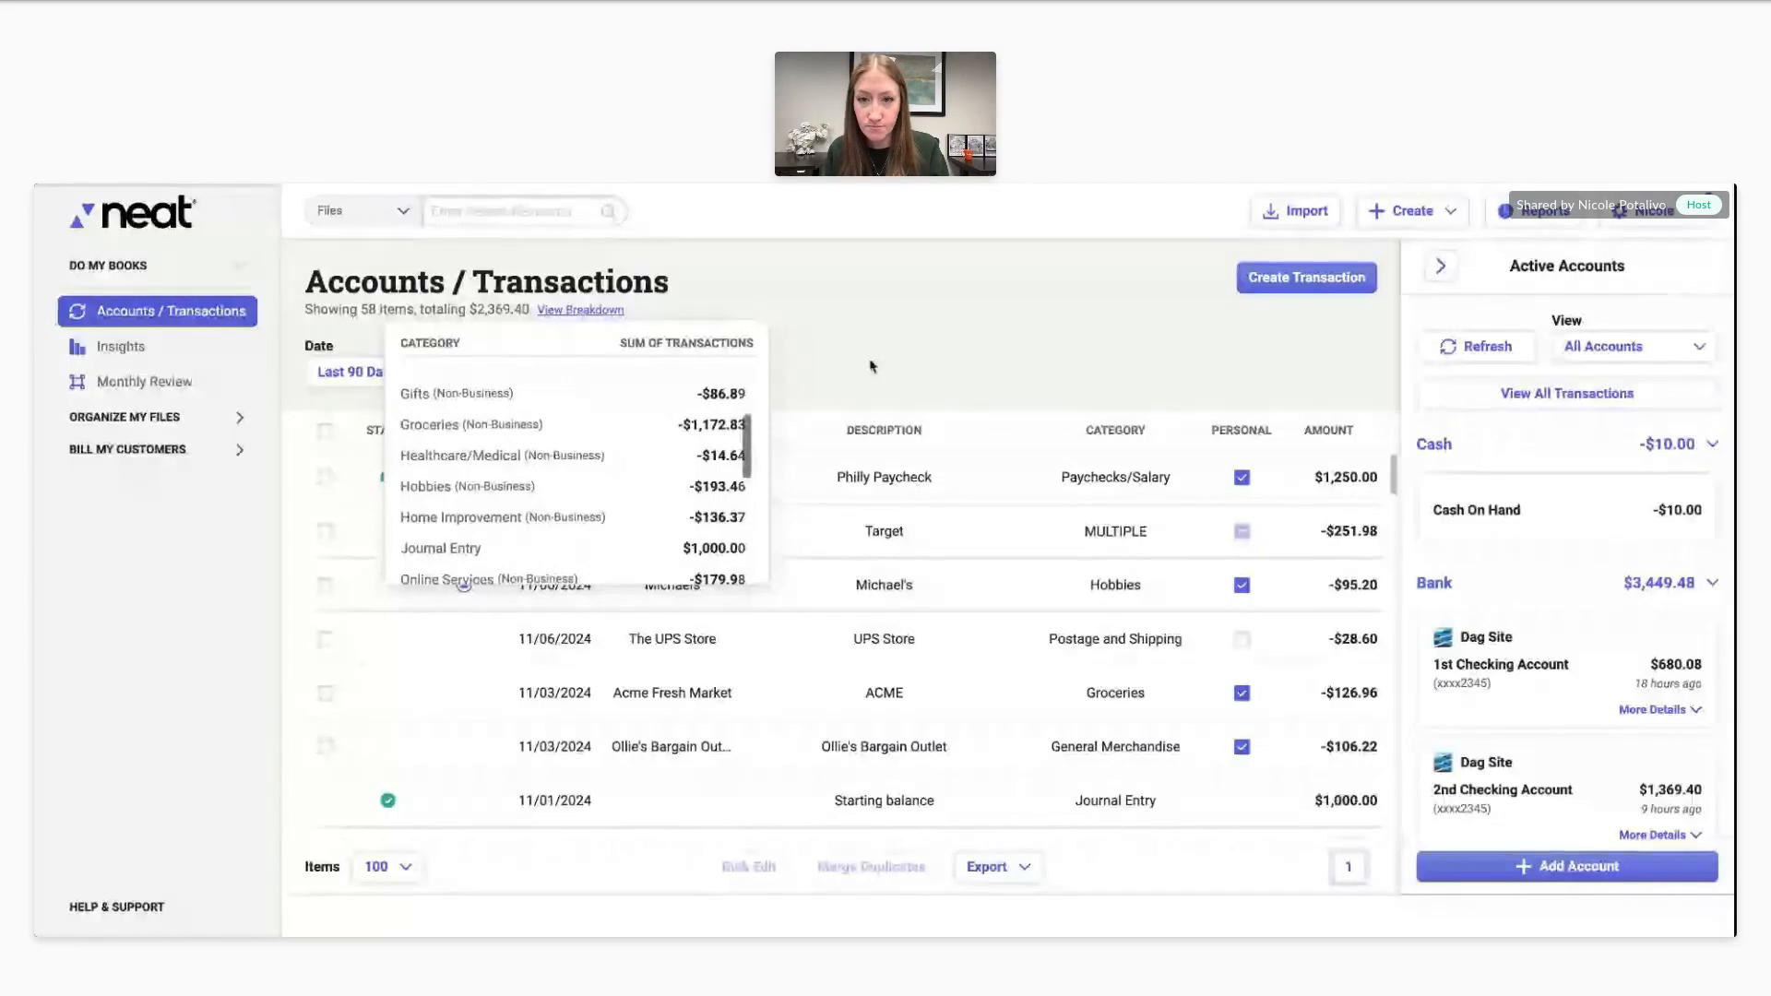